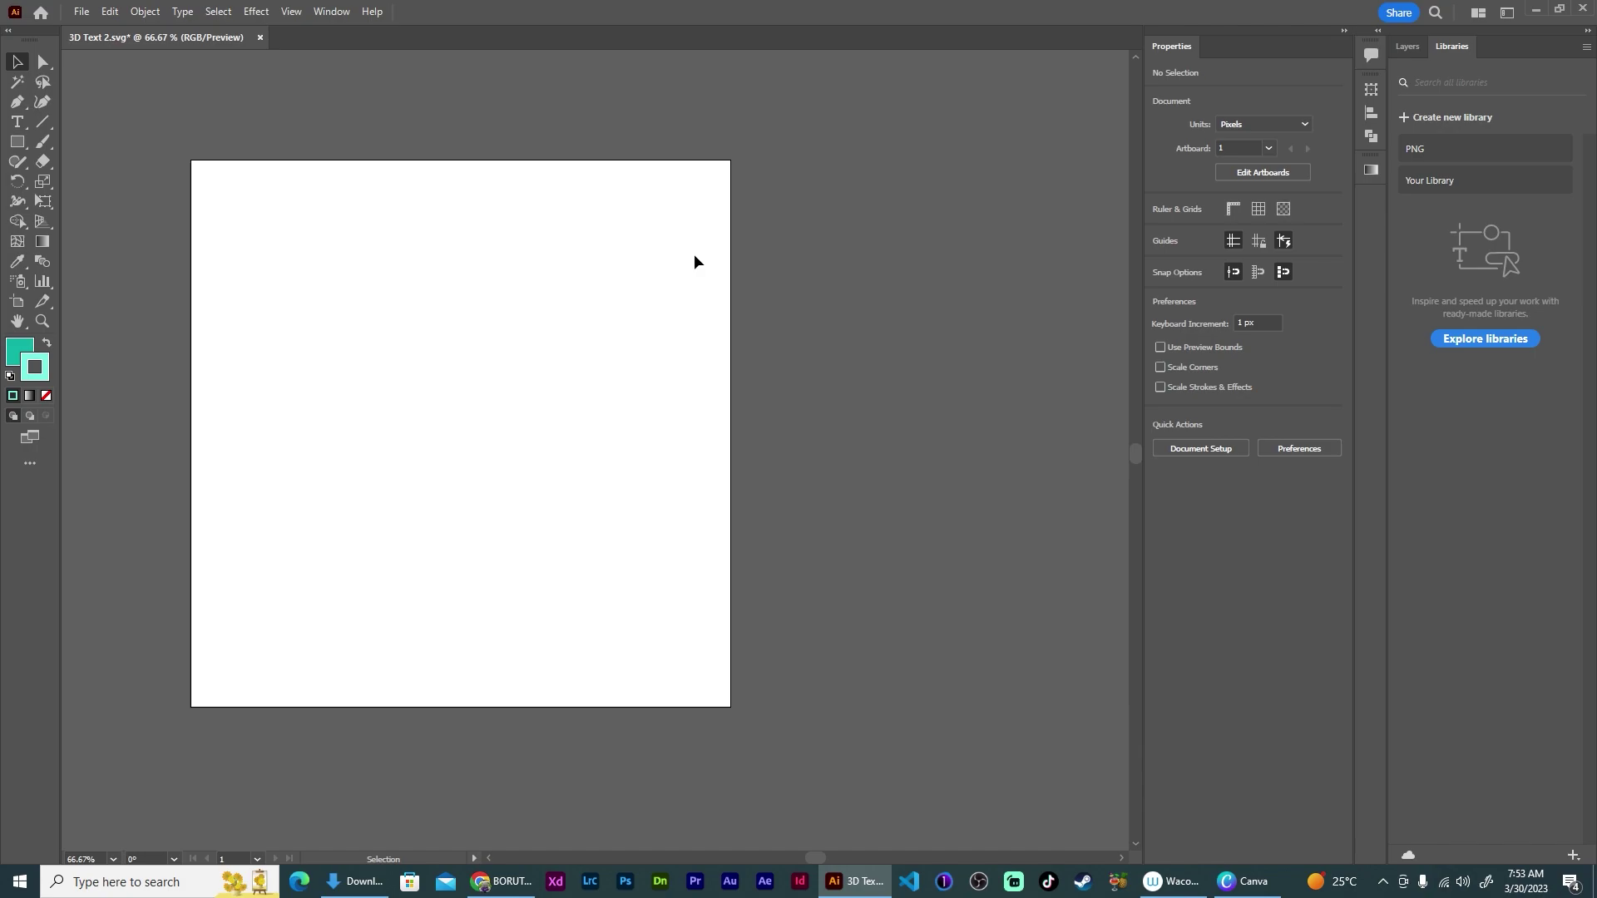
- Add a '3D' text object on the artboard with the Type tool
scroll(694, 262, "left", 2)
left_click(17, 122)
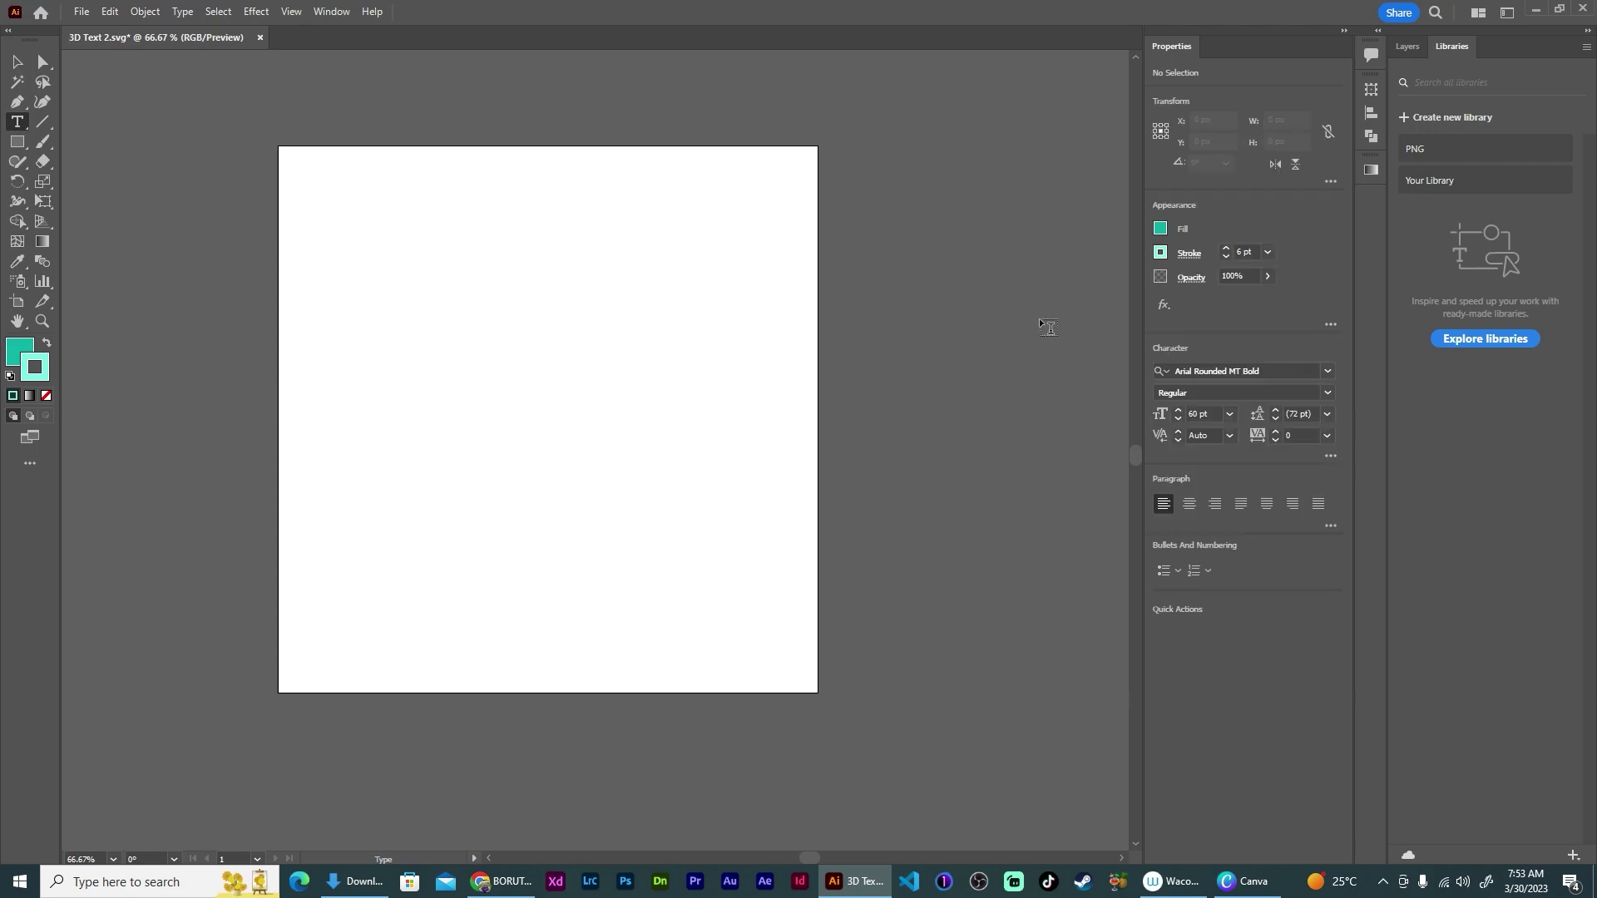
left_click(599, 357)
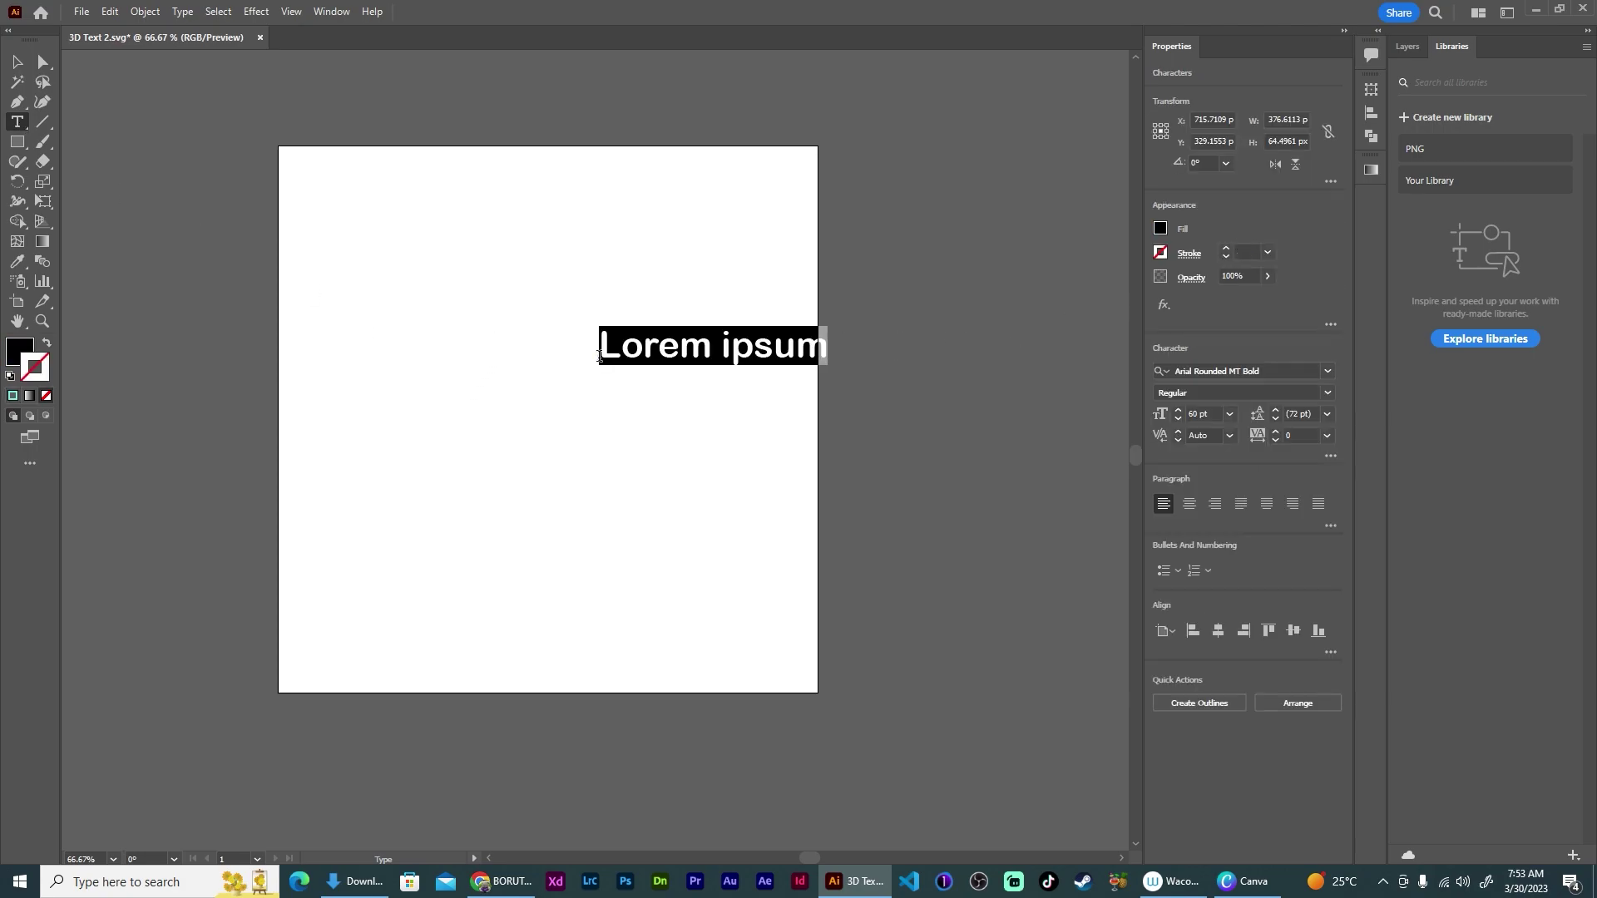
type("3d")
key("BackSpace")
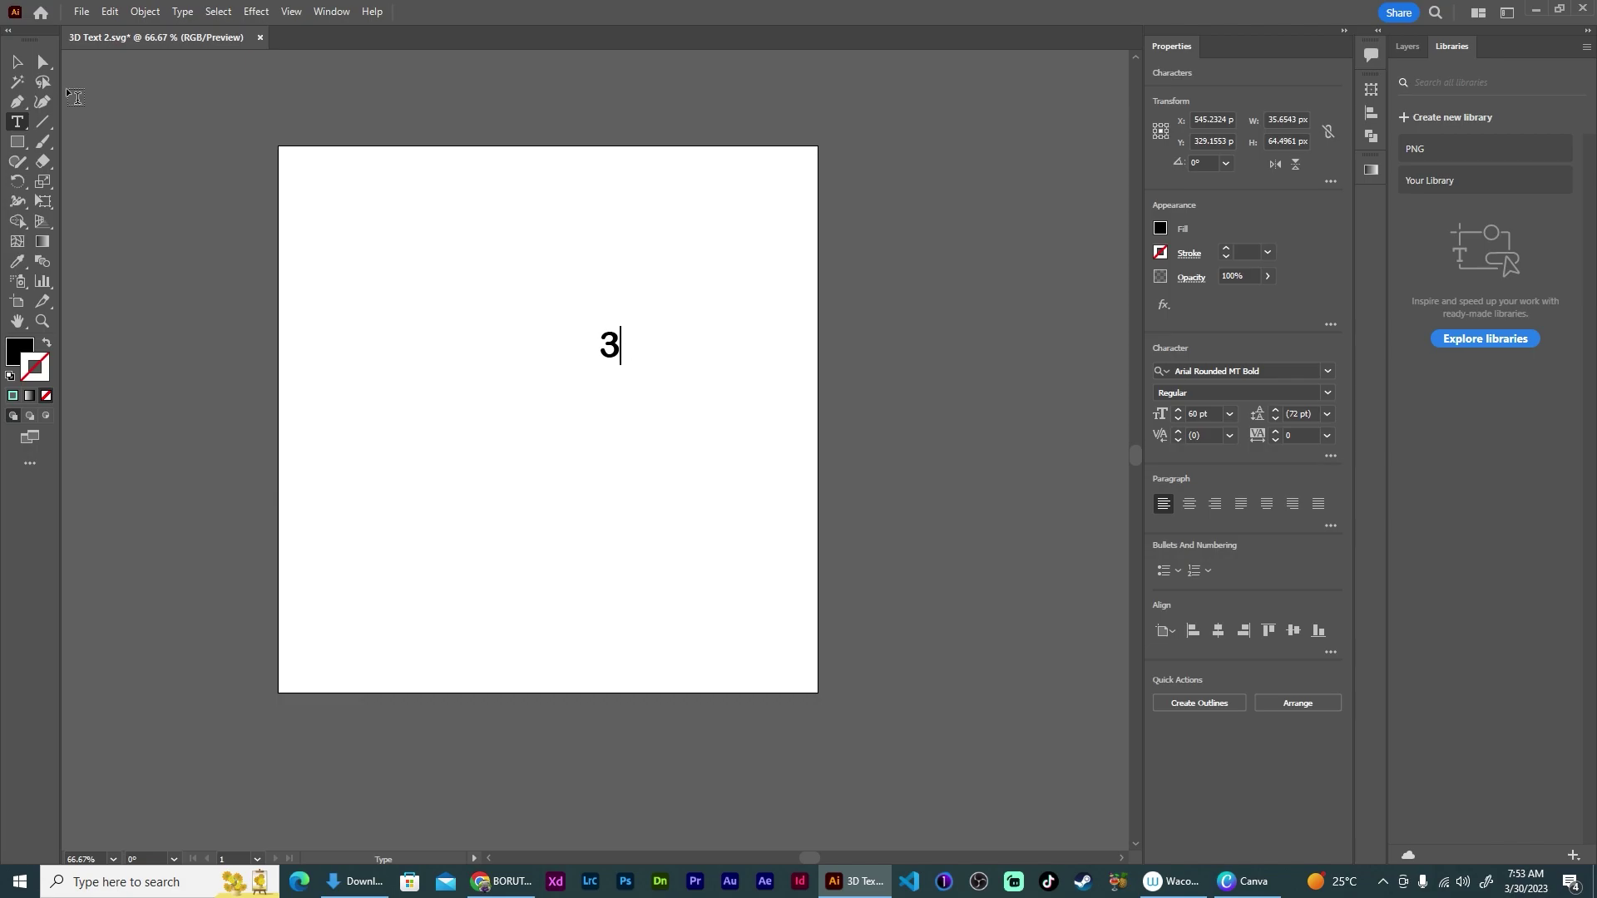
type("D")
- Scale the 3D text to about 315 pt across the upper middle of the artboard
left_click(16, 61)
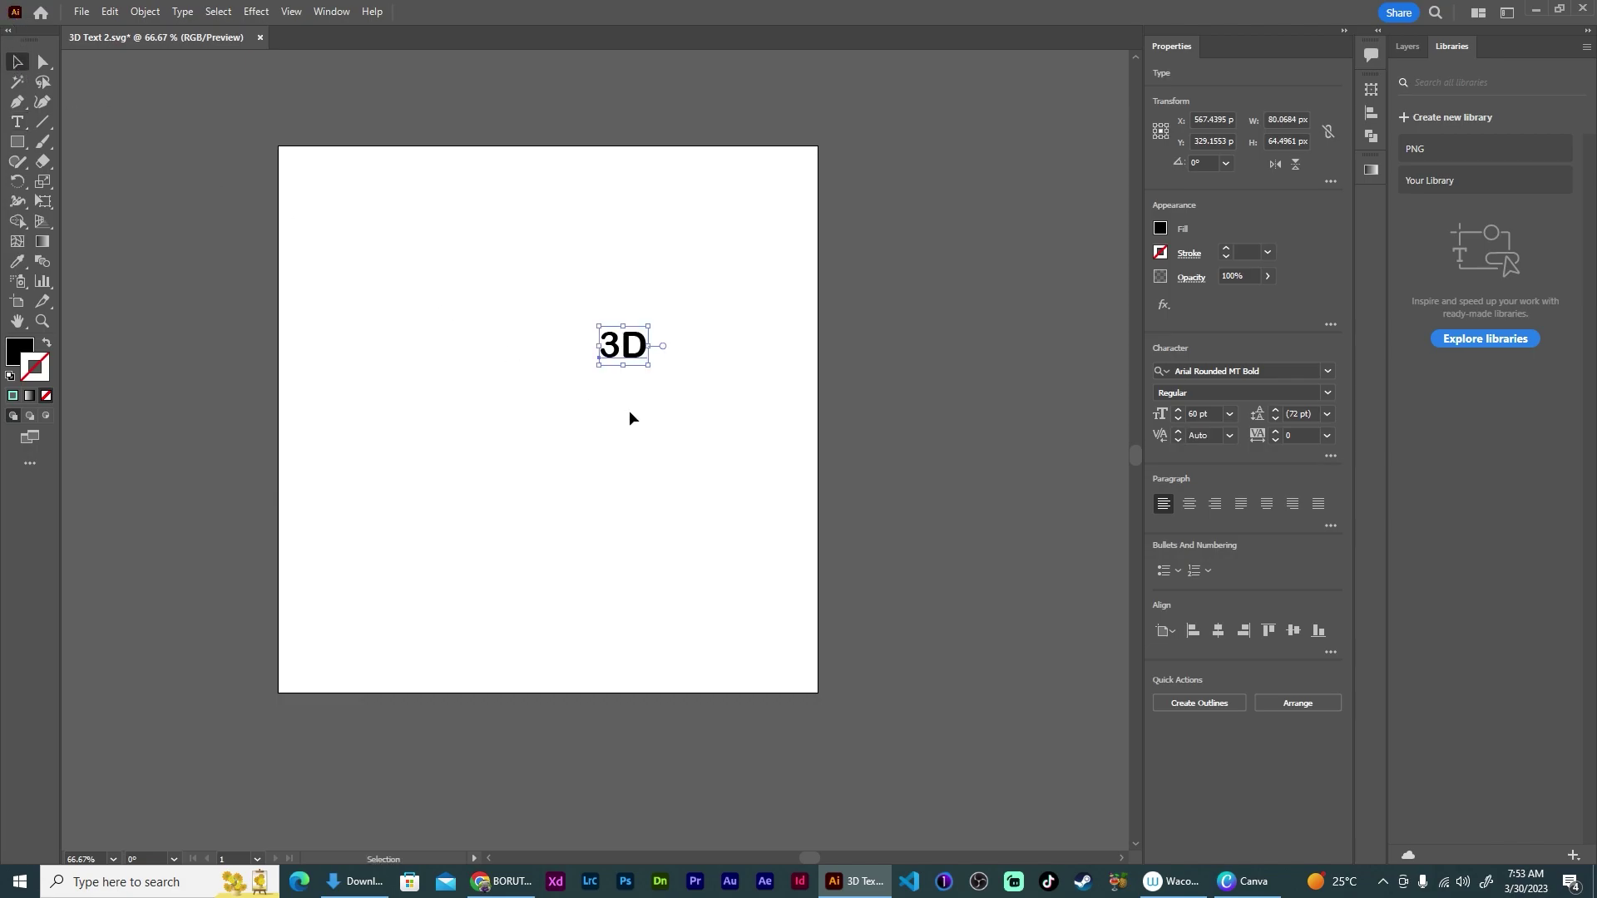
left_click_drag(645, 361, 594, 406)
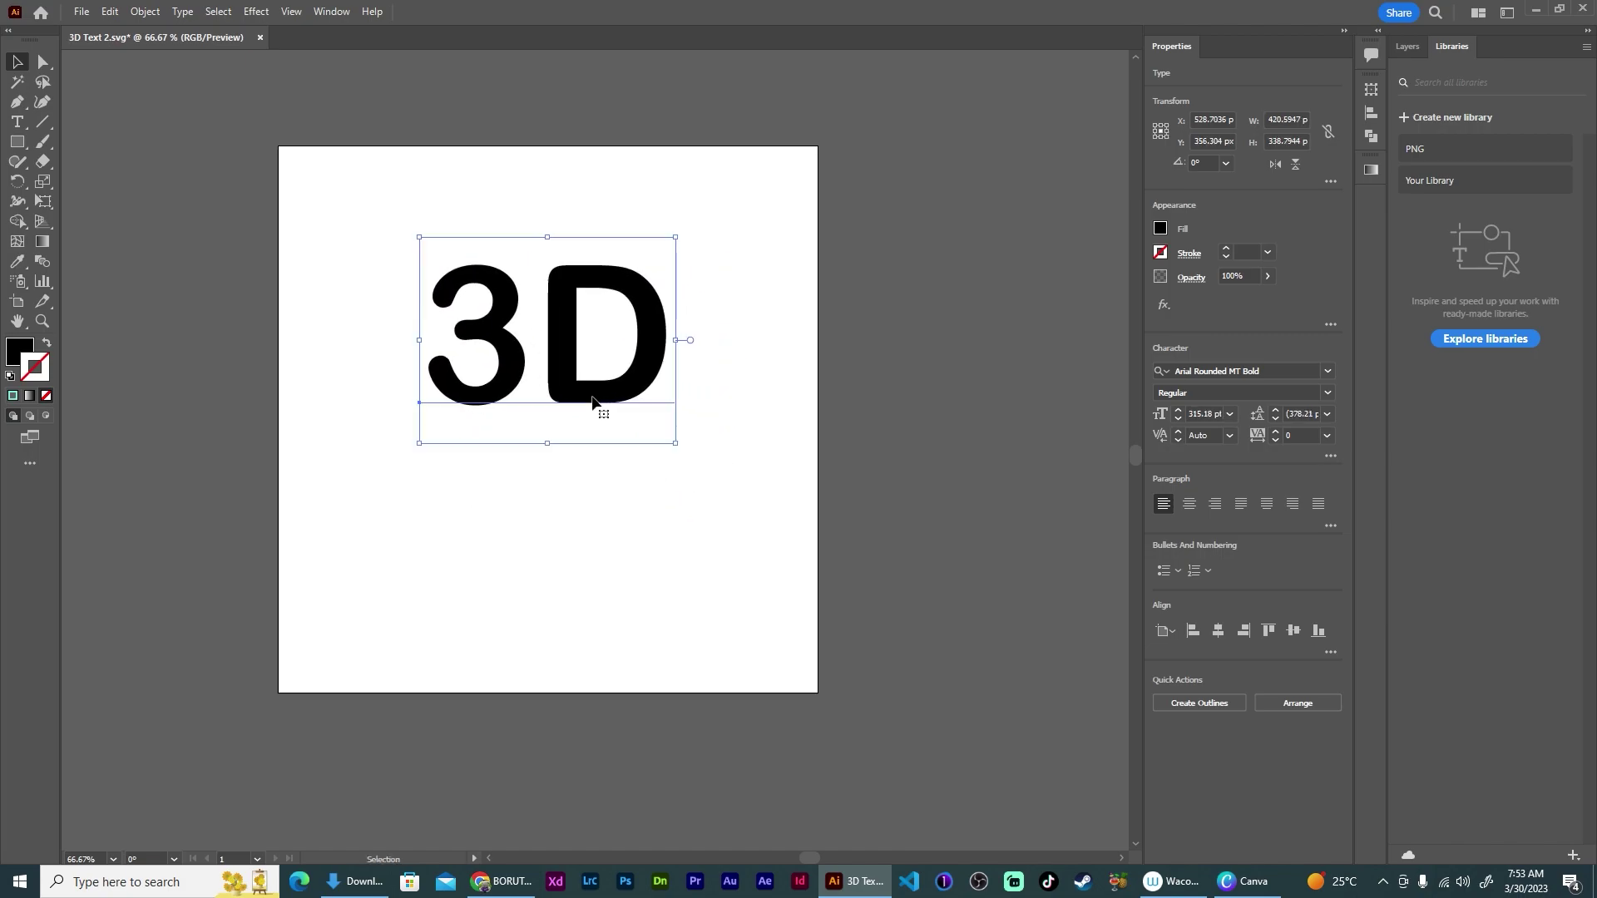
left_click(17, 360)
- Give the 3D text a teal fill in the Color Picker
double_click(17, 360)
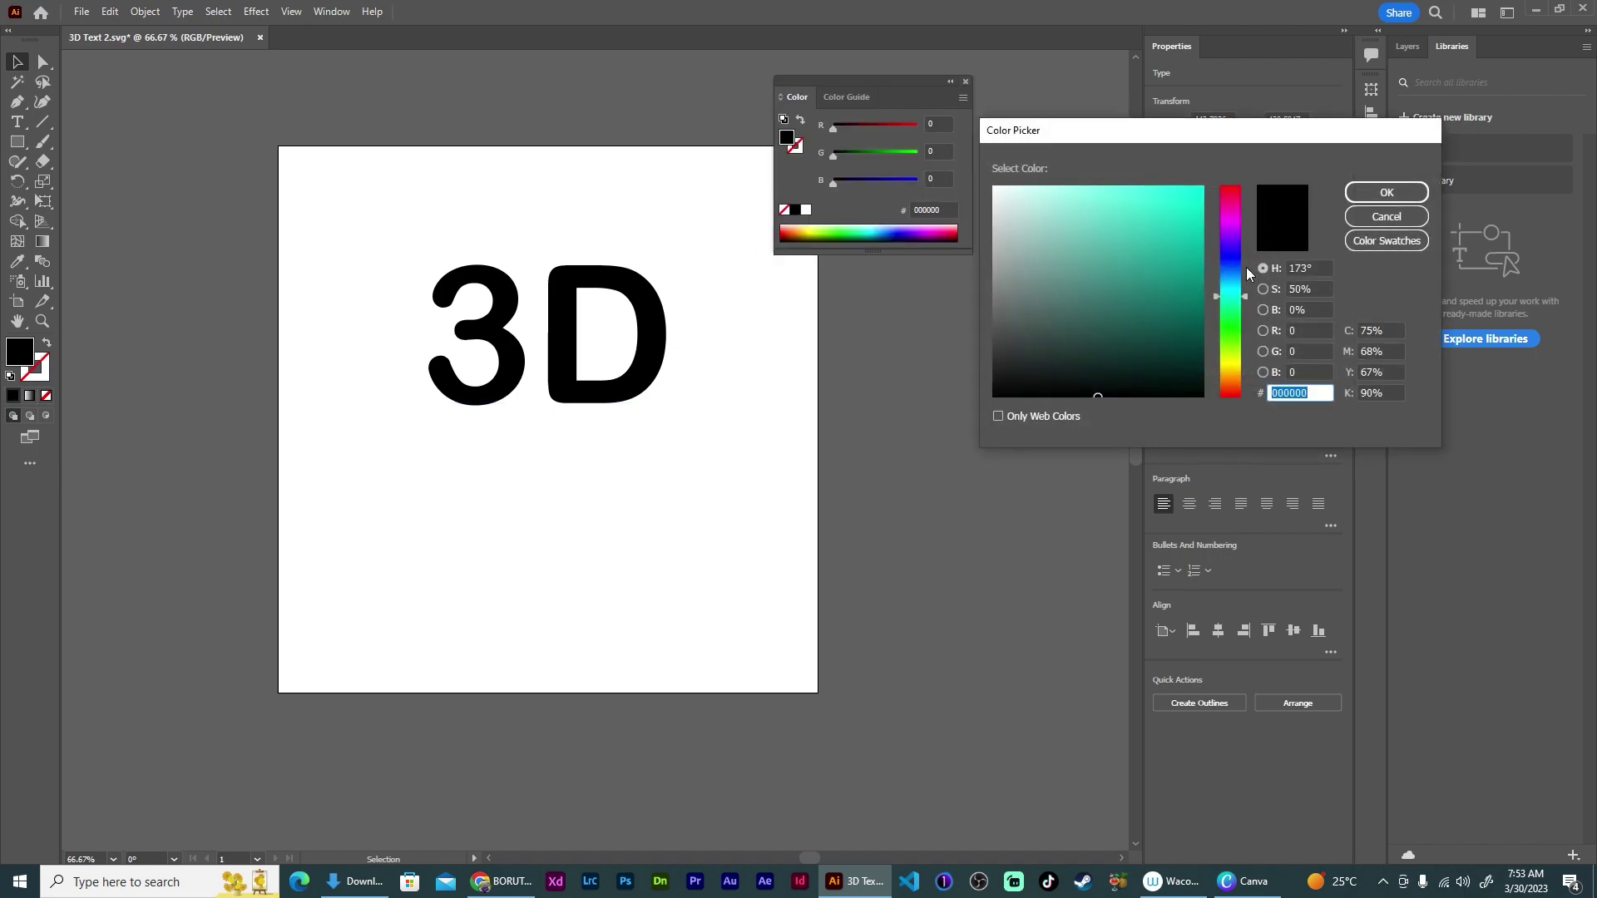
left_click_drag(1200, 244, 1202, 241)
left_click(1382, 192)
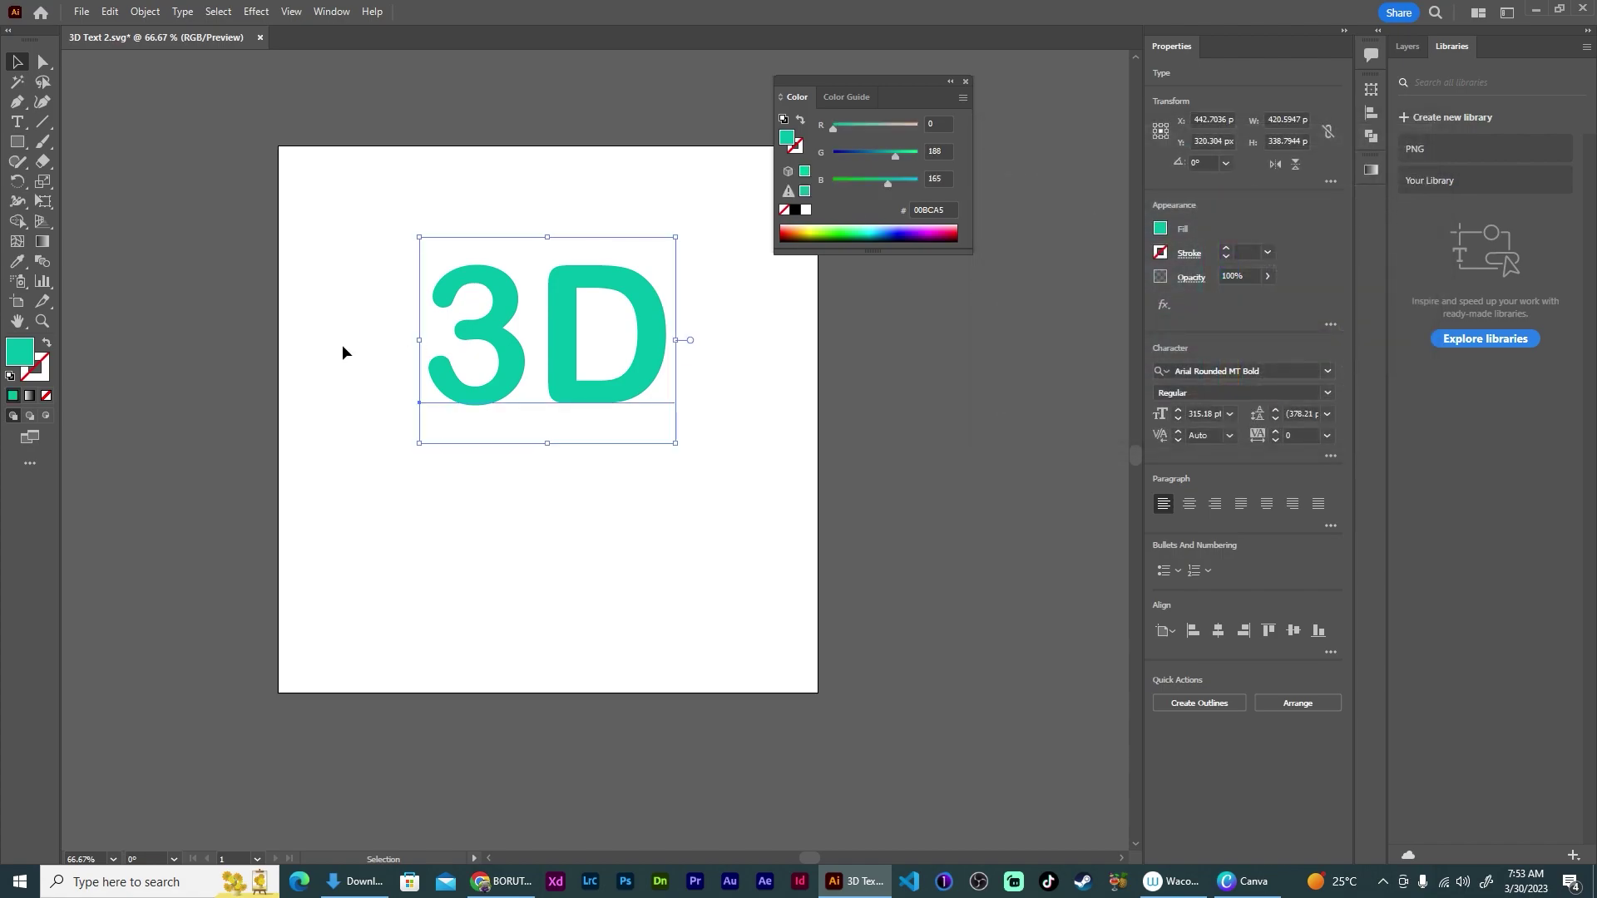
- Set the text's 1 pt stroke to darker green #04A56F and close the Color panel
double_click(34, 369)
left_click_drag(1230, 296, 1200, 258)
left_click(1193, 260)
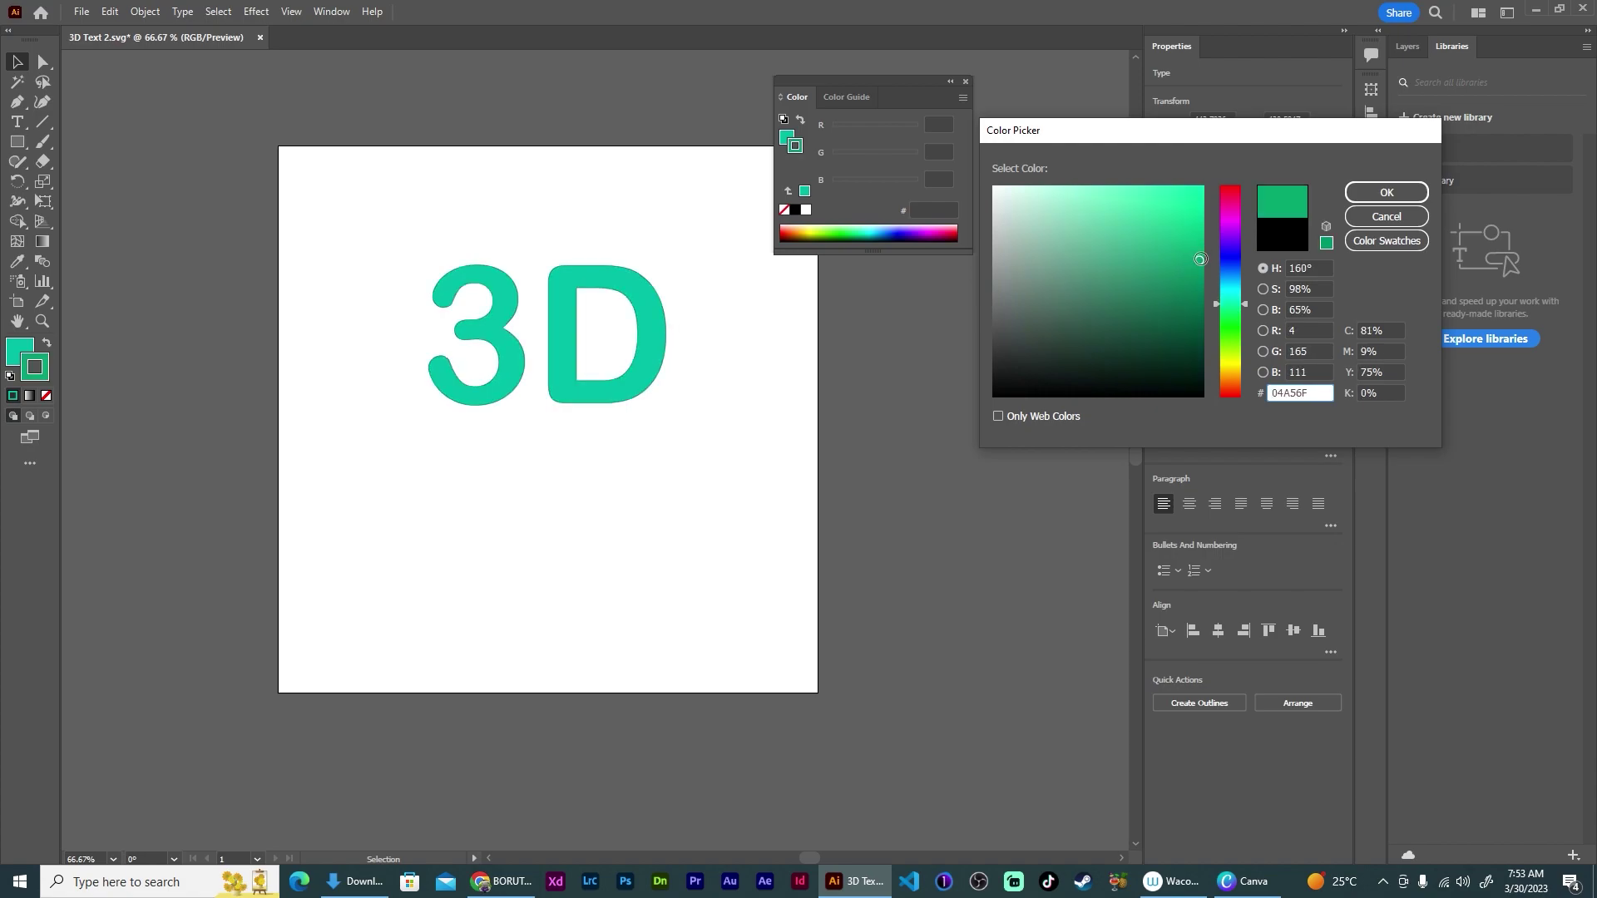
left_click(1387, 192)
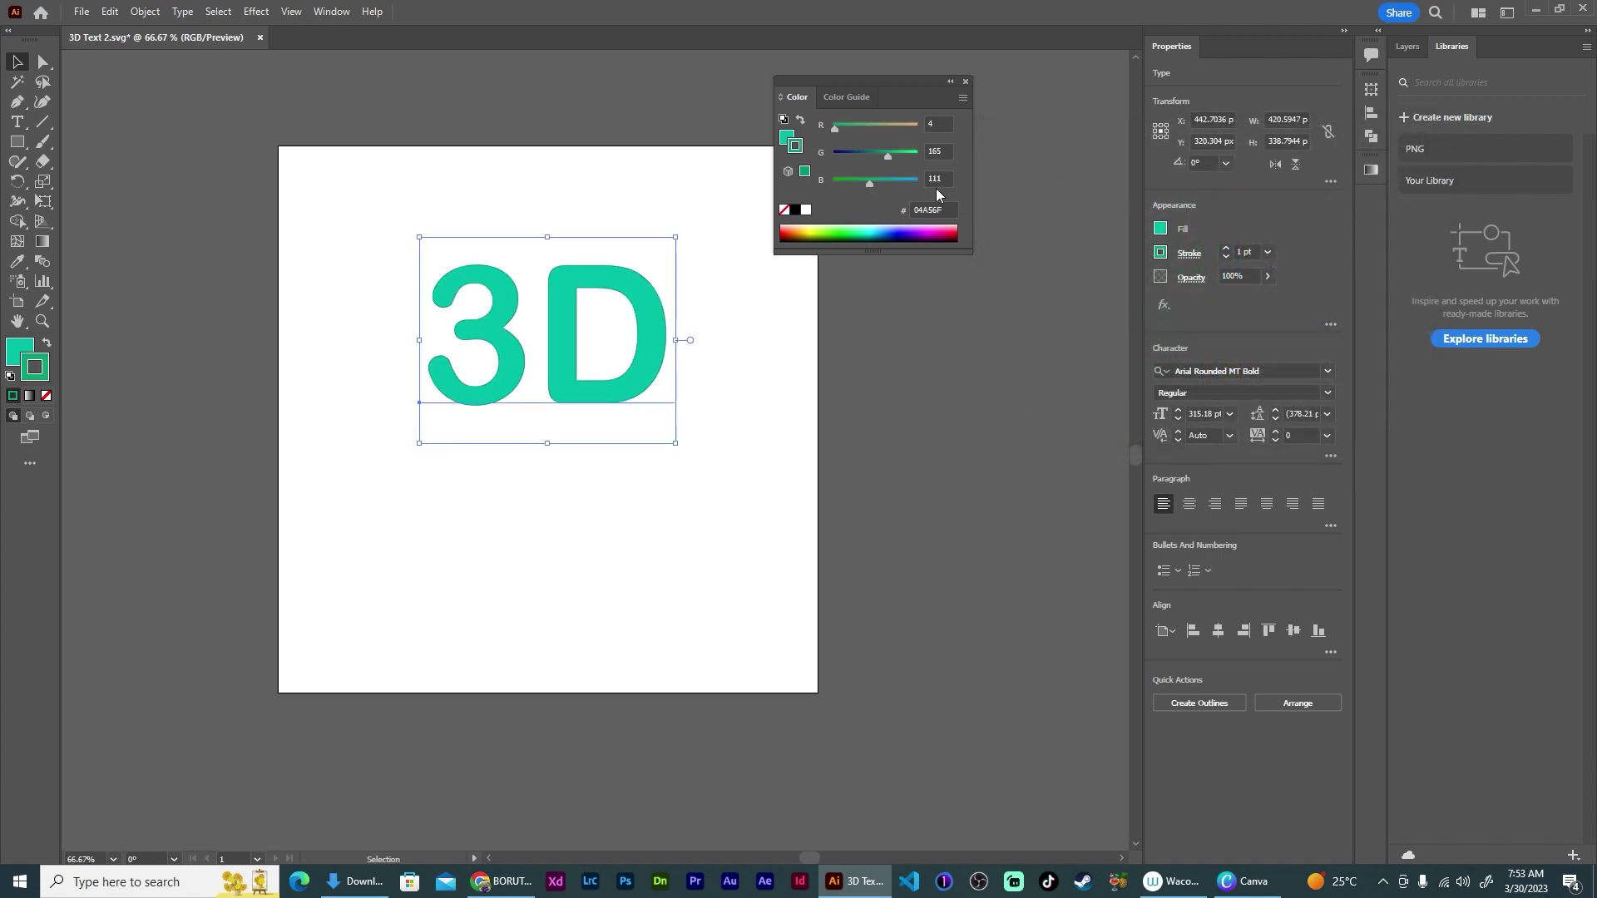
left_click(965, 81)
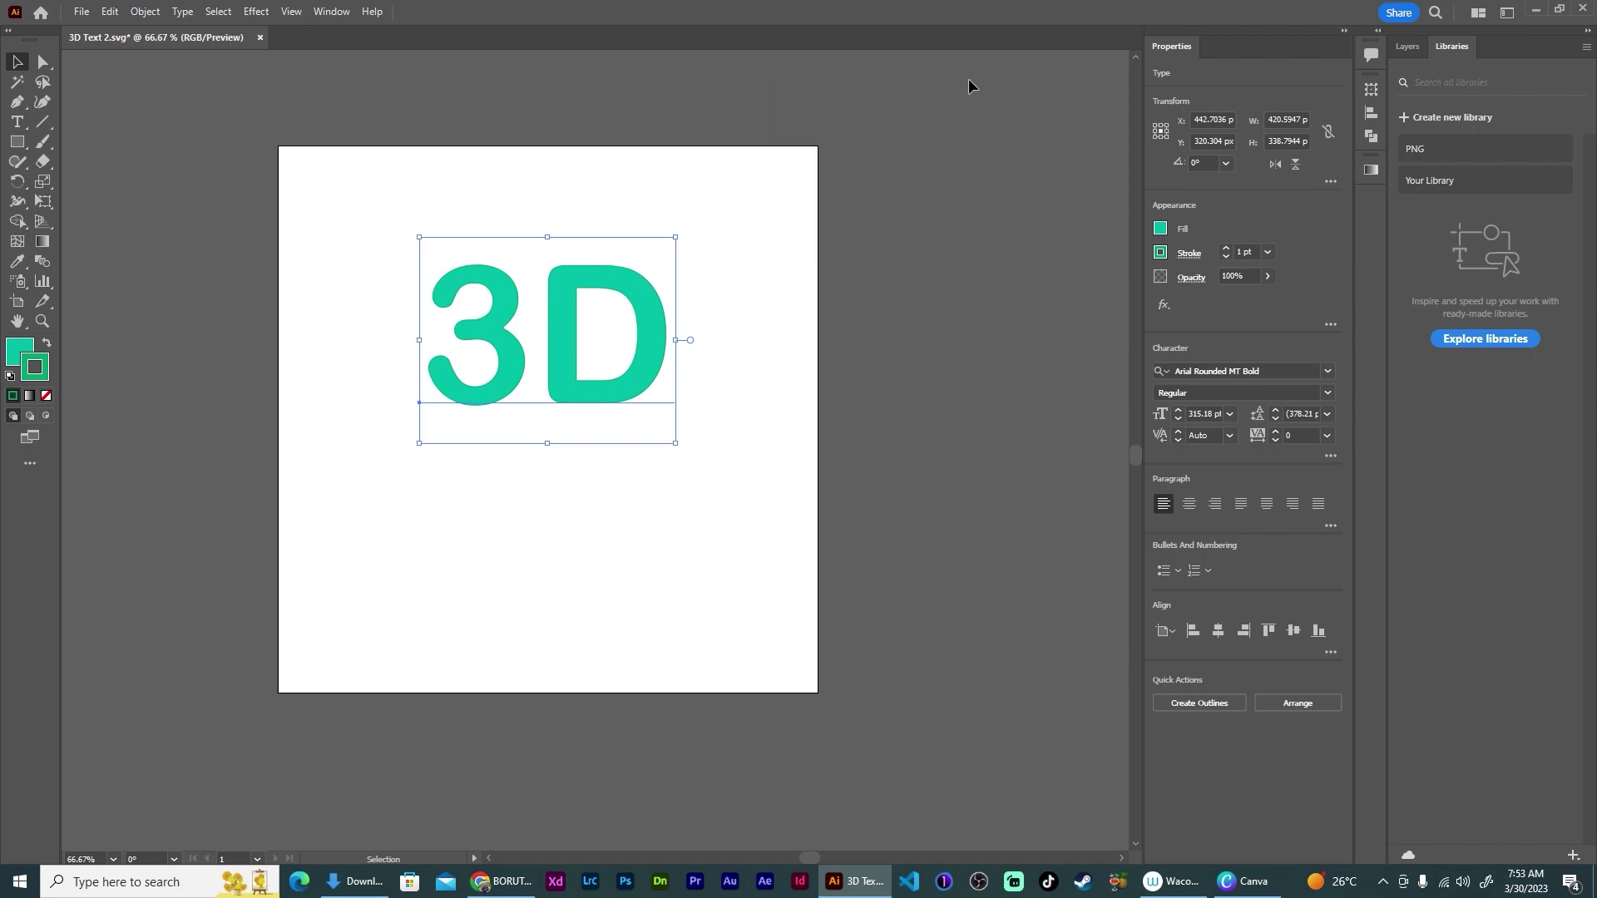
- Apply the Inflate 3D effect to the text from Window > 3D and Materials
left_click(324, 12)
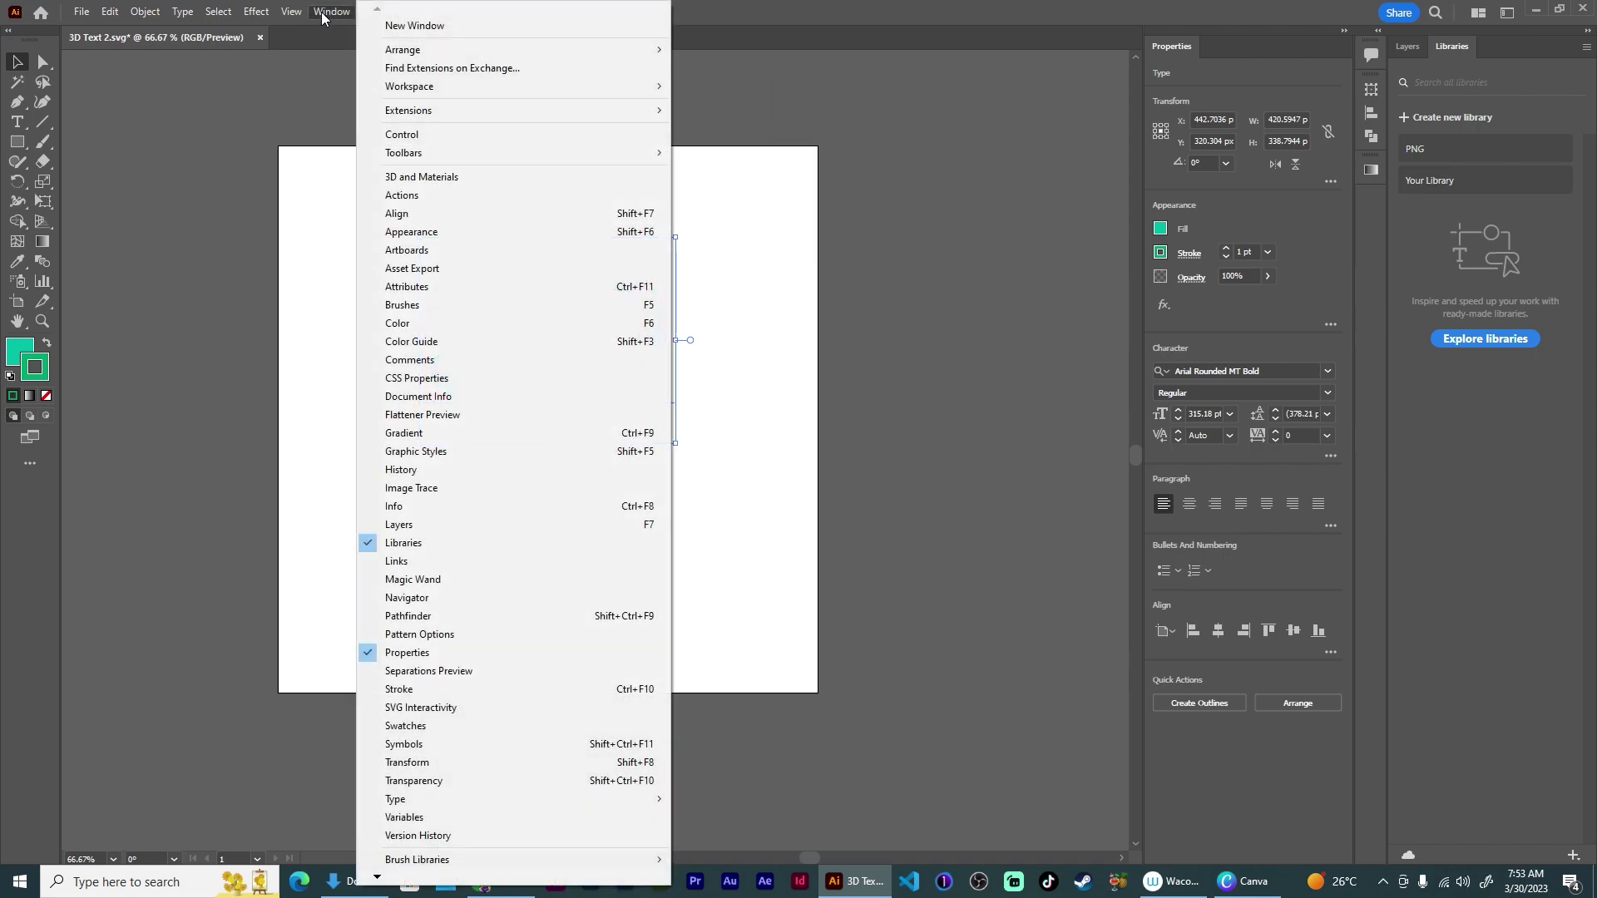
left_click(441, 179)
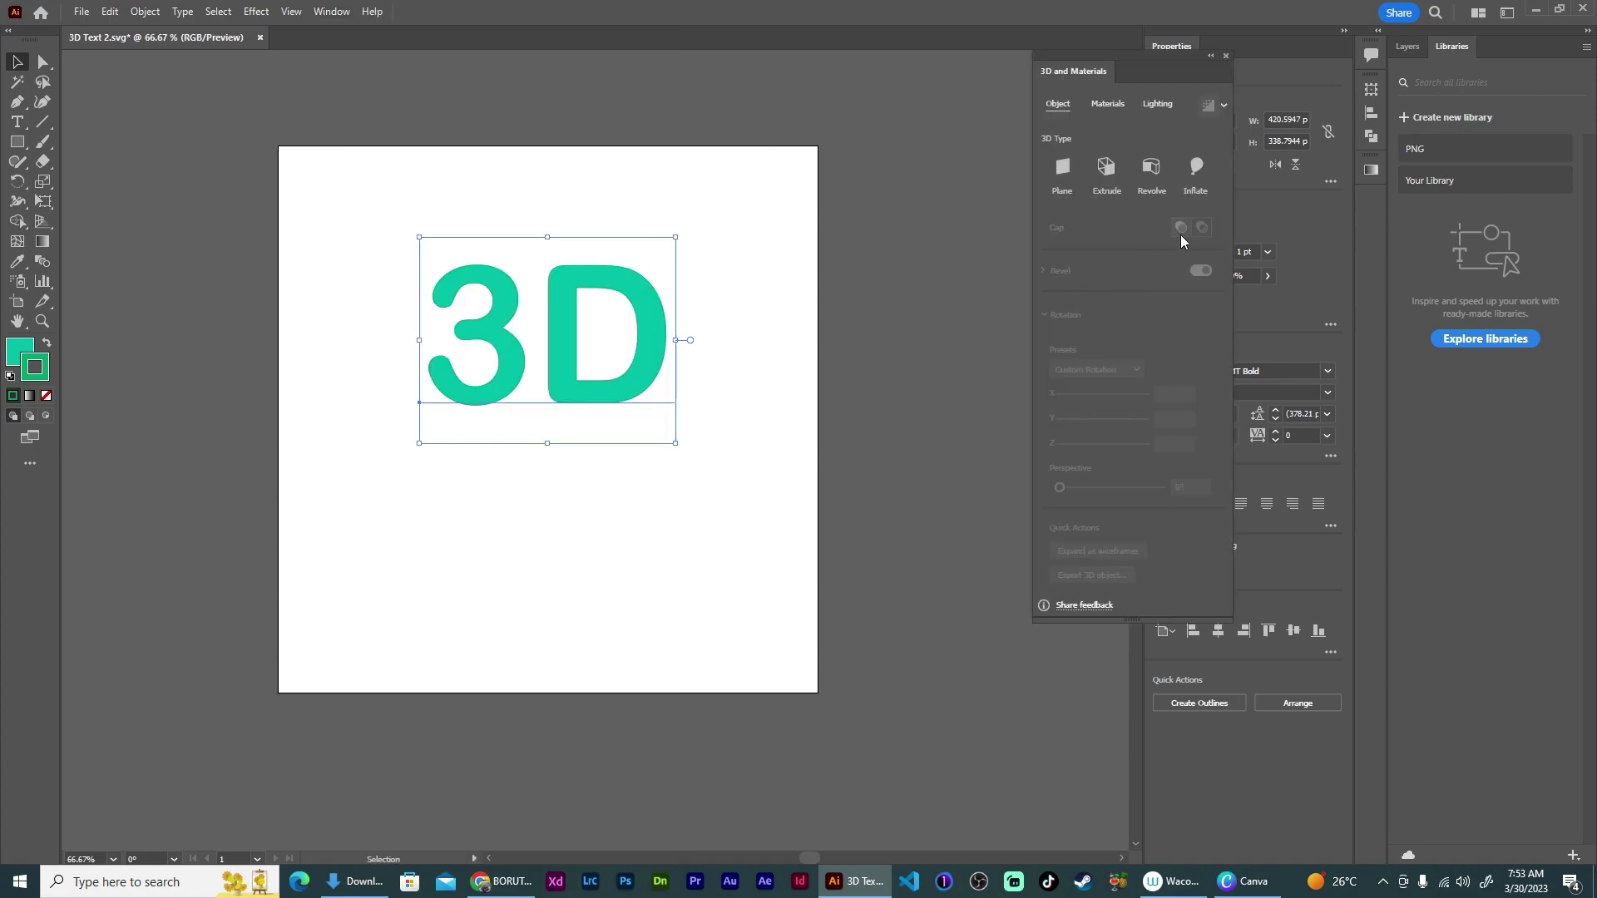
left_click(1195, 168)
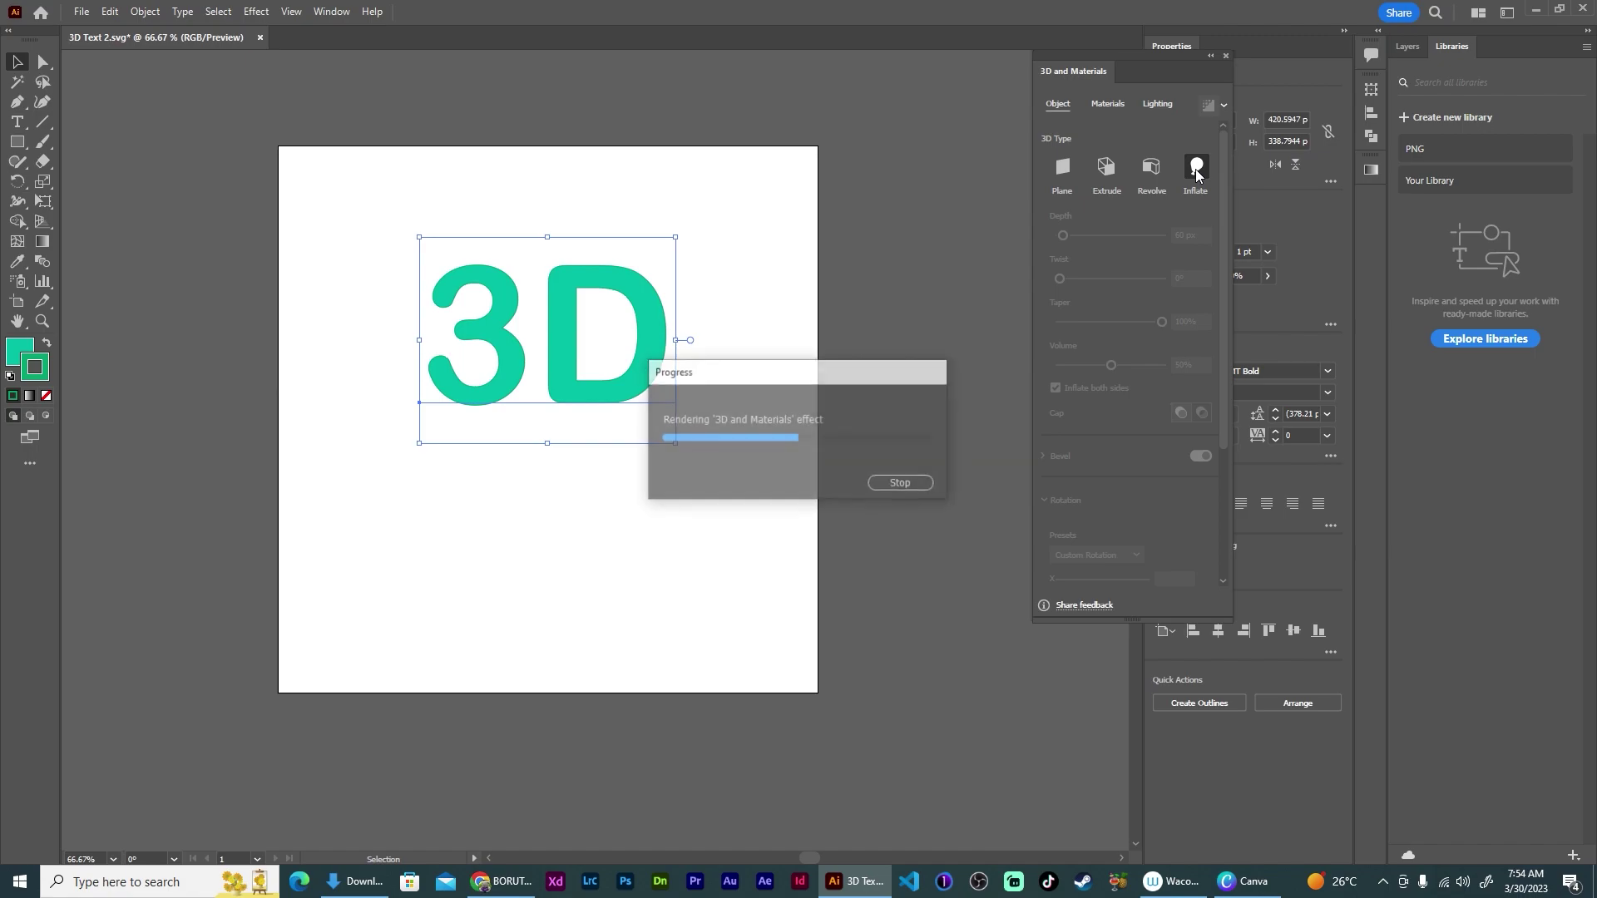
- Set the inflate Depth to 60 px and Volume to 35%
left_click_drag(1205, 235, 1123, 232)
type("6")
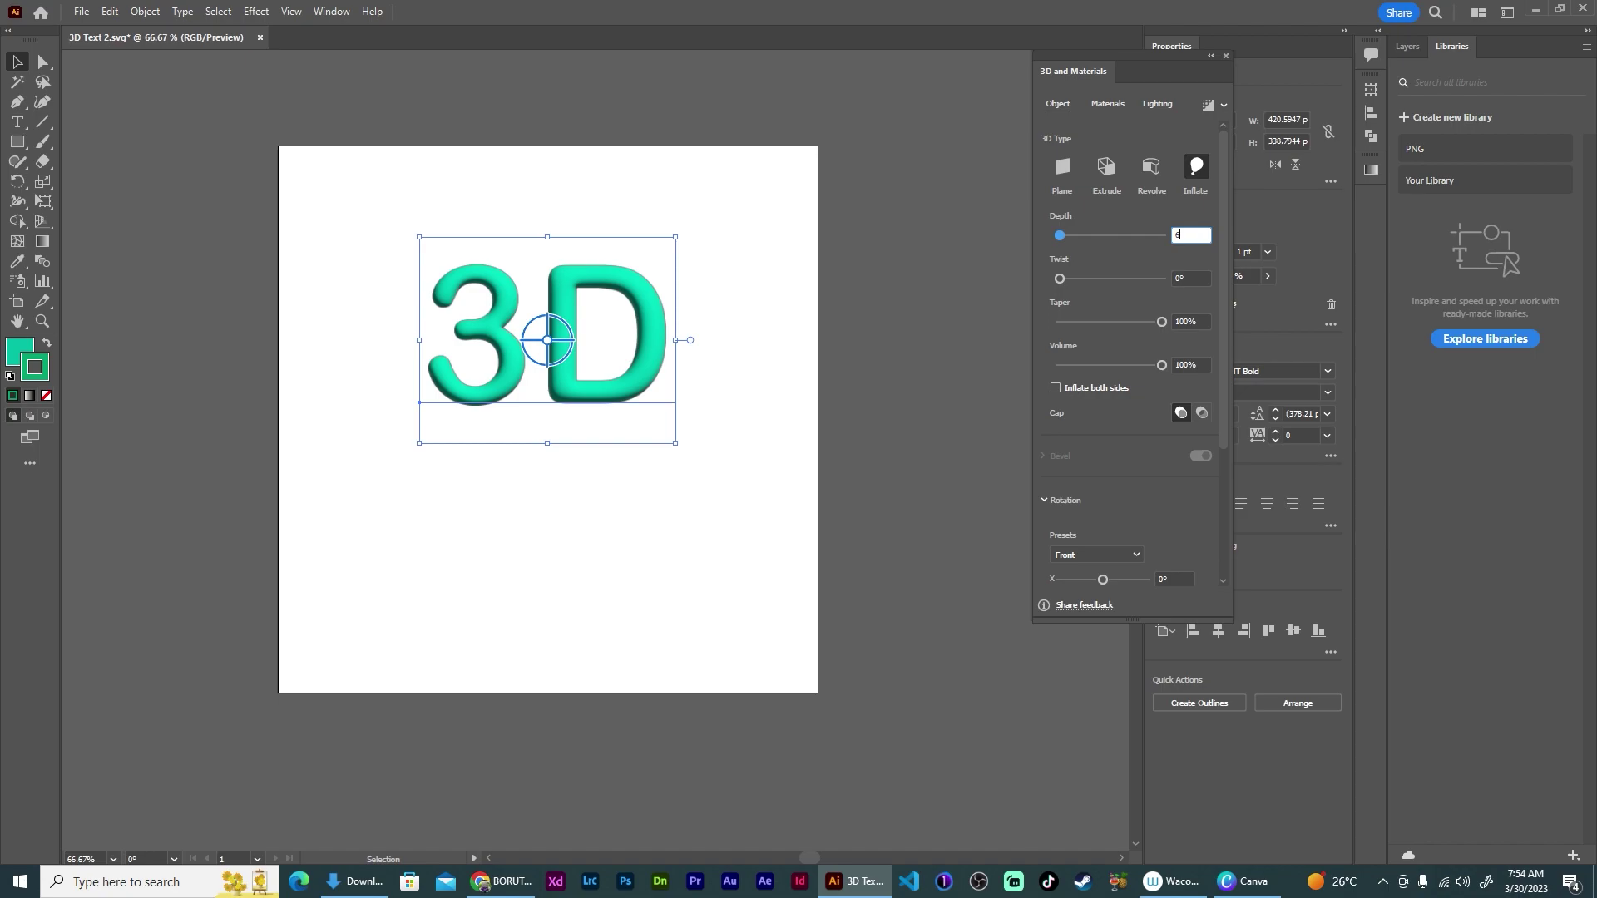
type("0")
key("Return")
left_click(1191, 365)
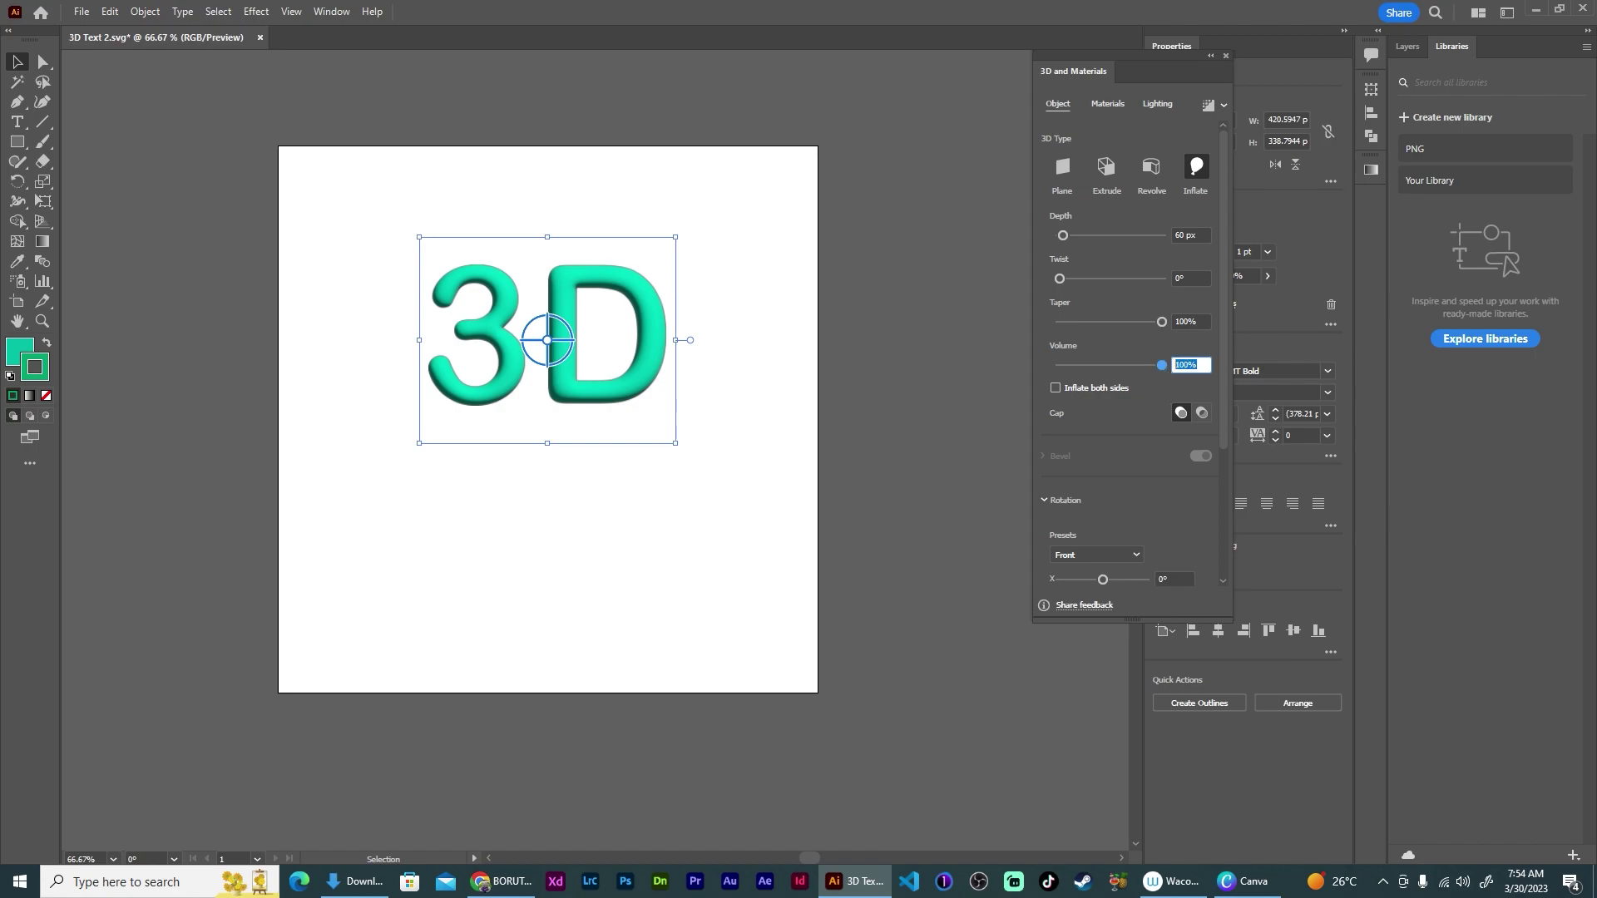
type("35")
key("Return")
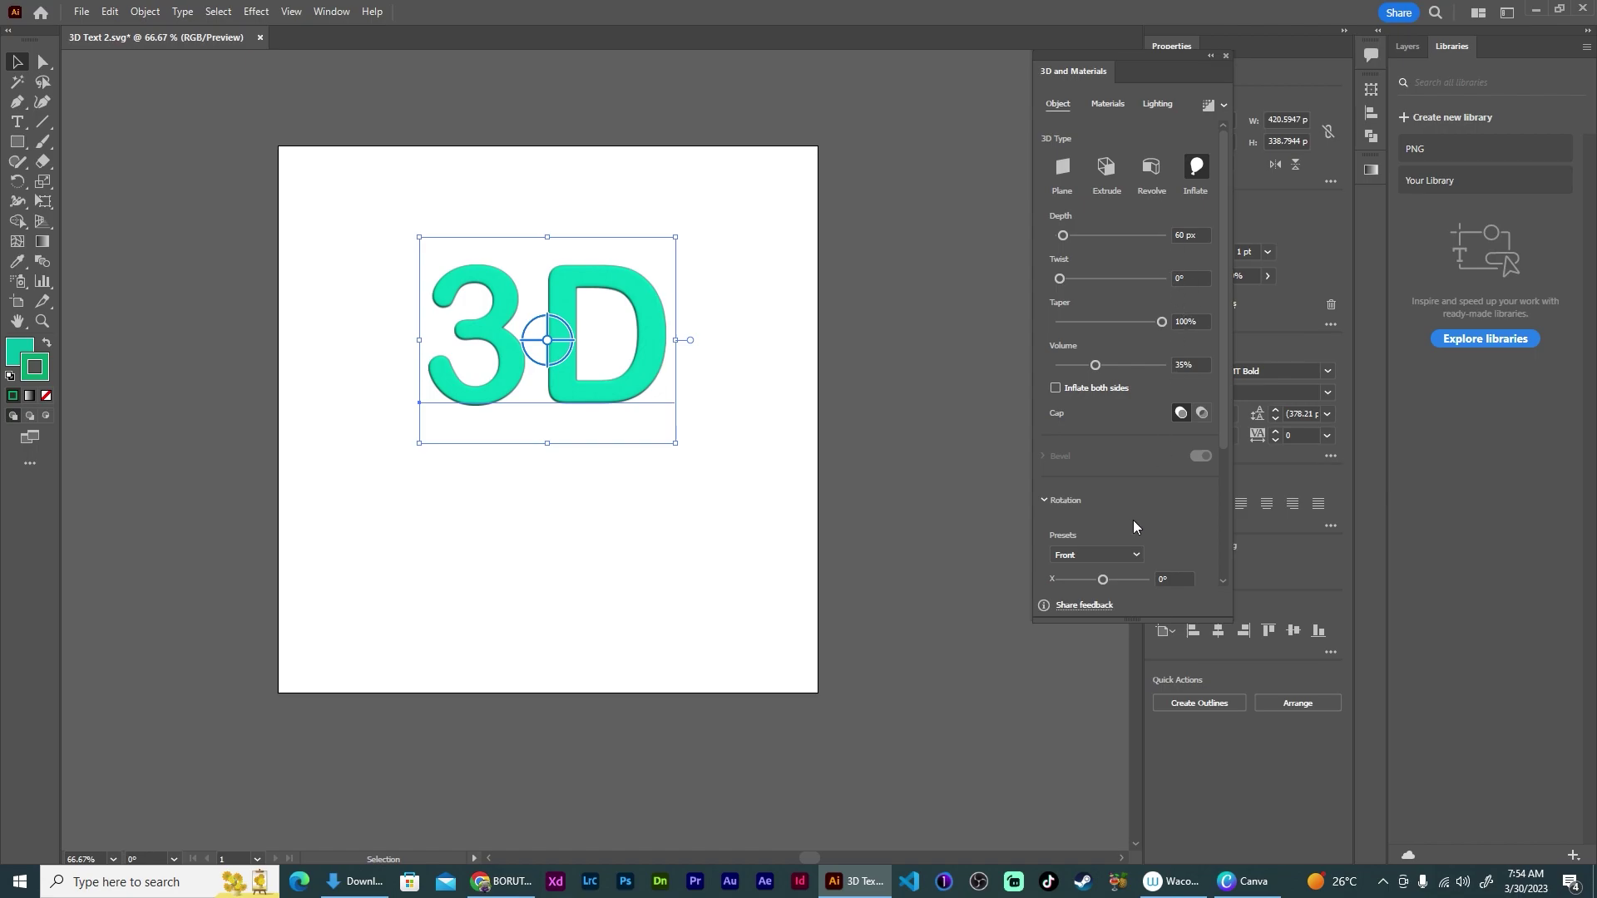
- Try the Off-Axis Back and Right rotation presets, settling on Off-Axis Front
left_click(1123, 555)
left_click(1105, 386)
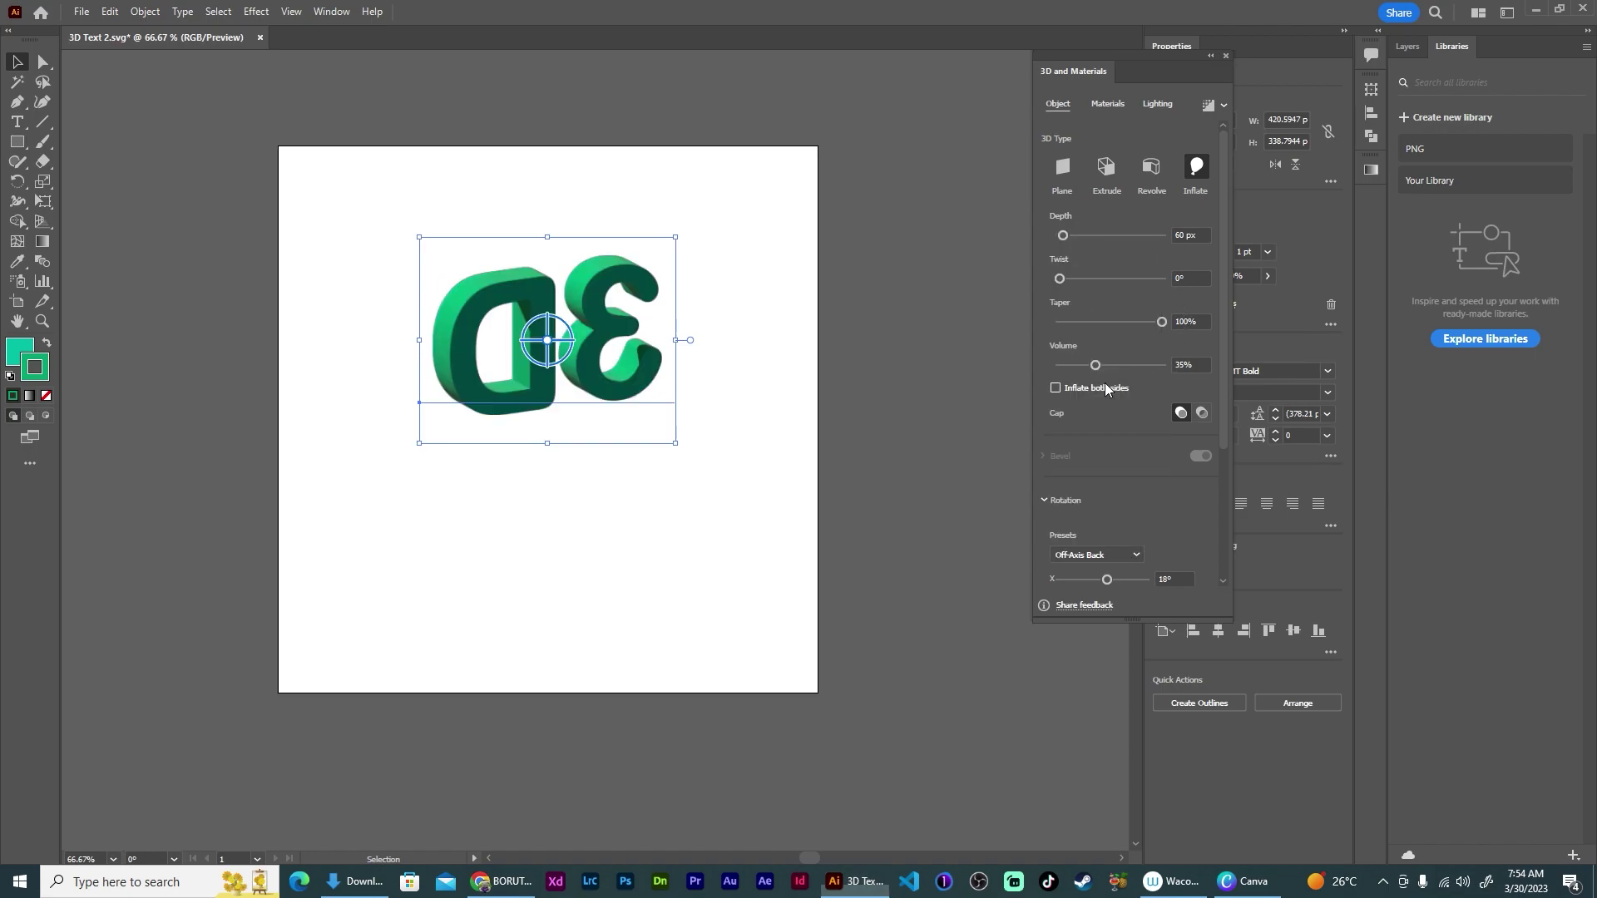
left_click(1090, 556)
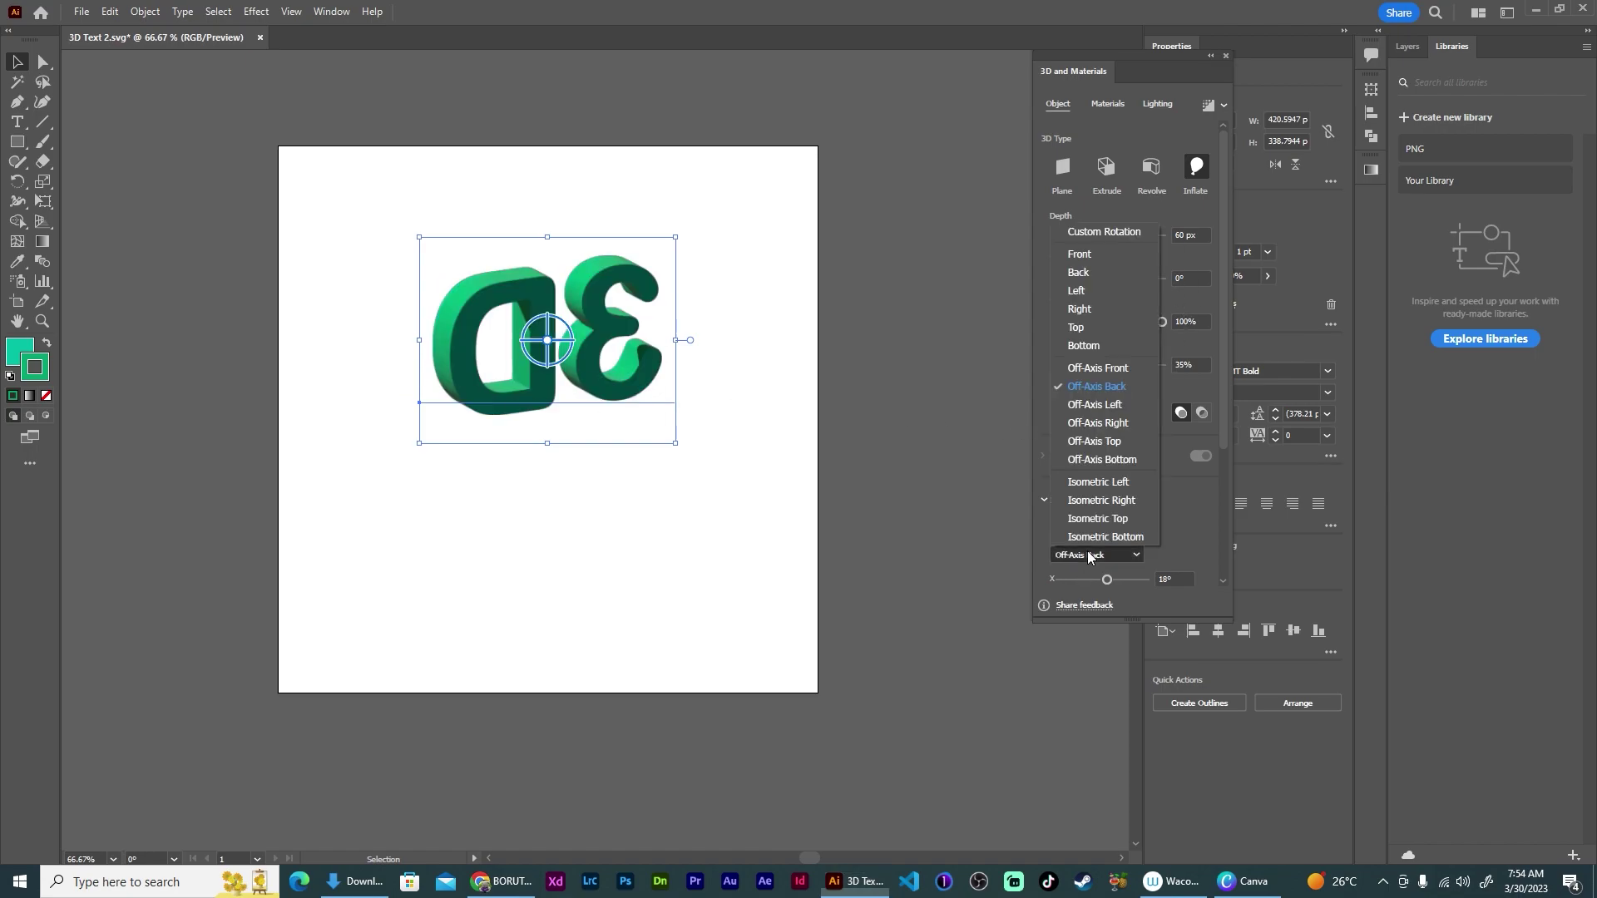
left_click(1117, 432)
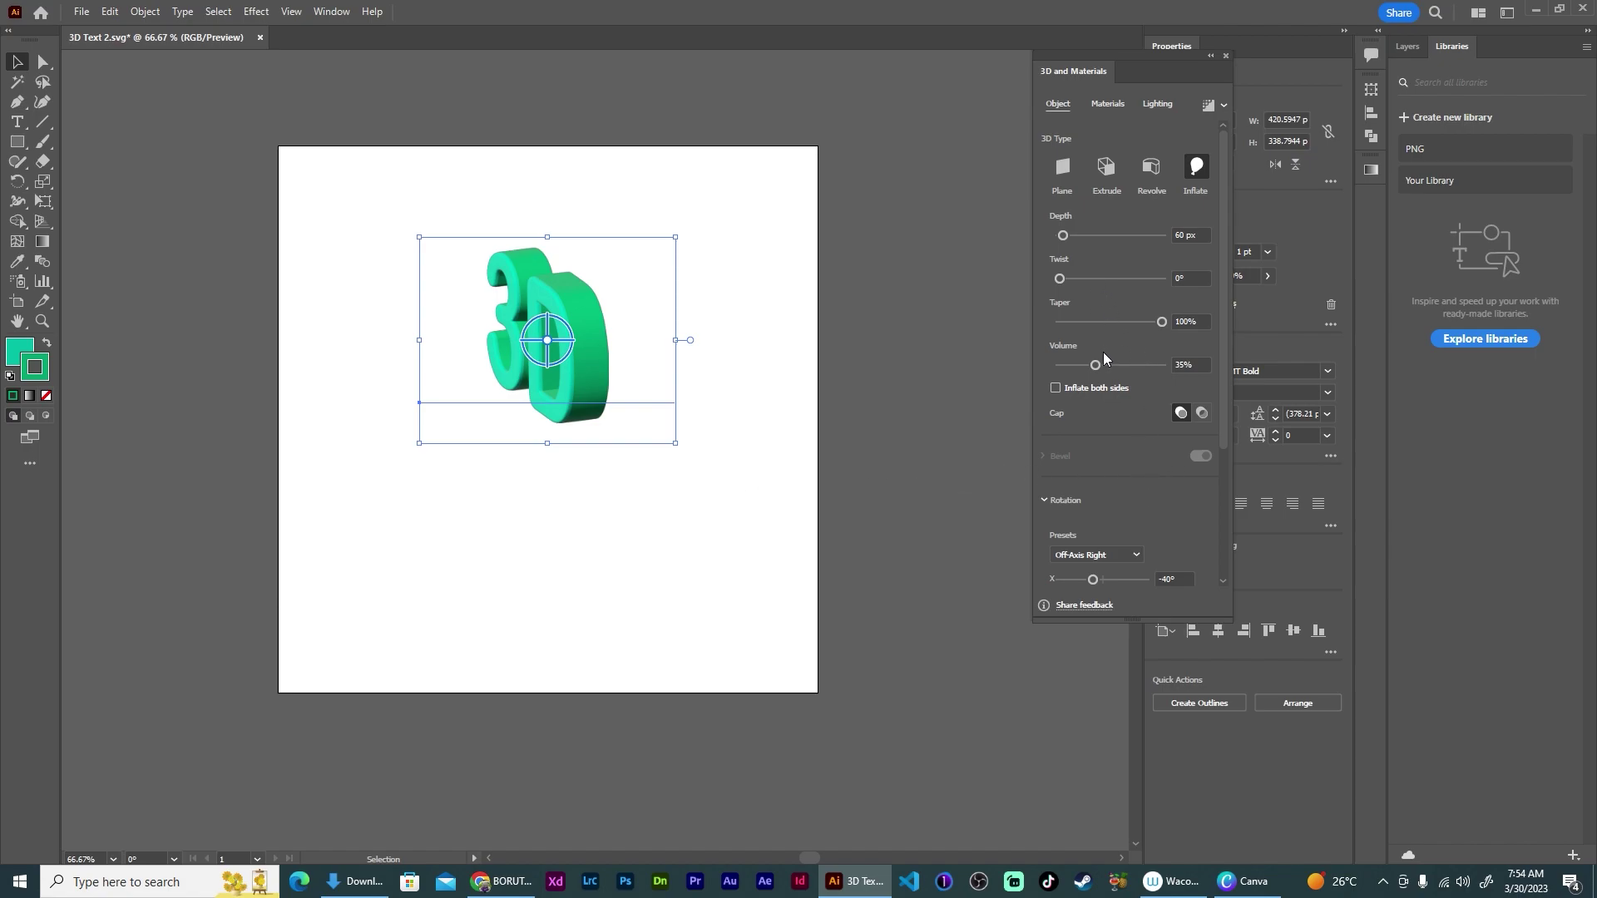
left_click(1110, 556)
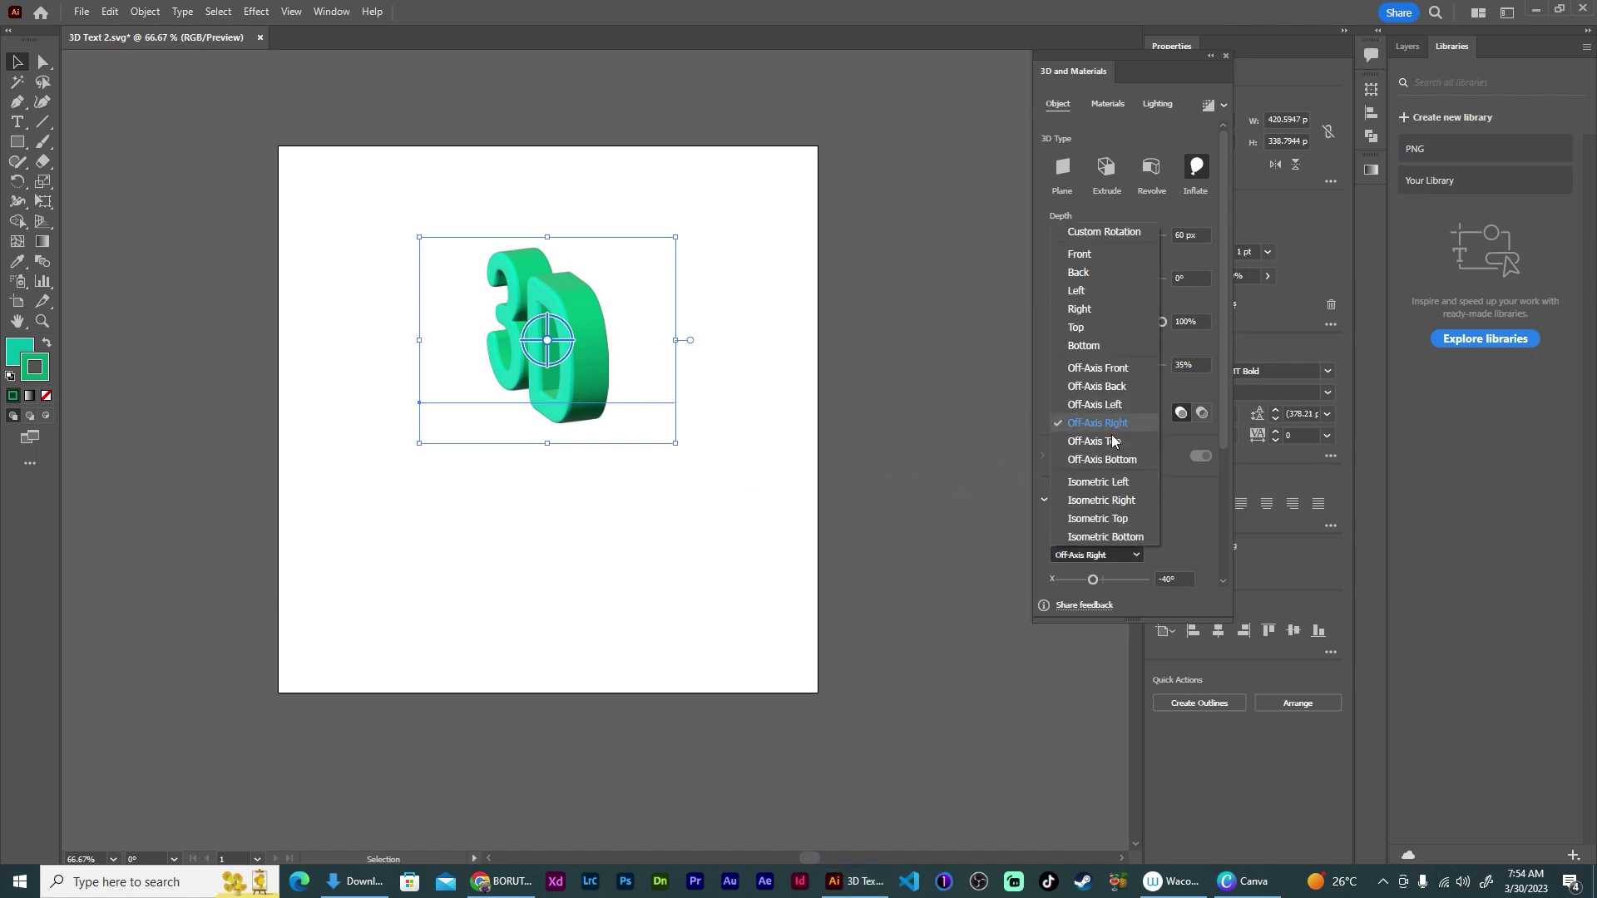
left_click(1113, 367)
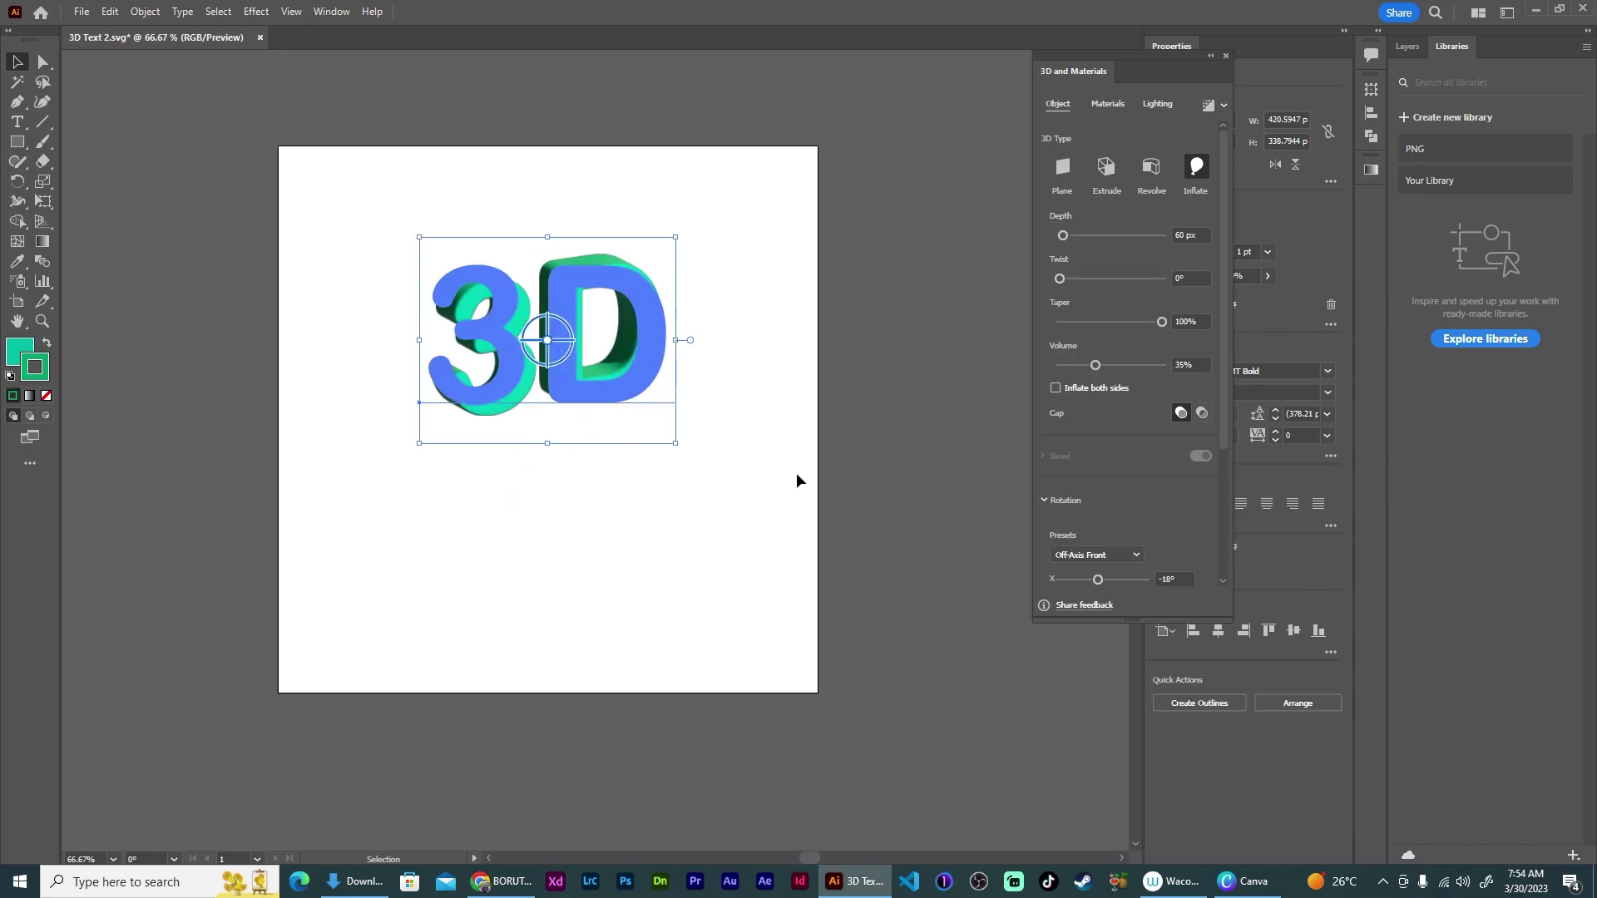
- Turn on Inflate both sides for the 3D text
scroll(1137, 456, "down", 2)
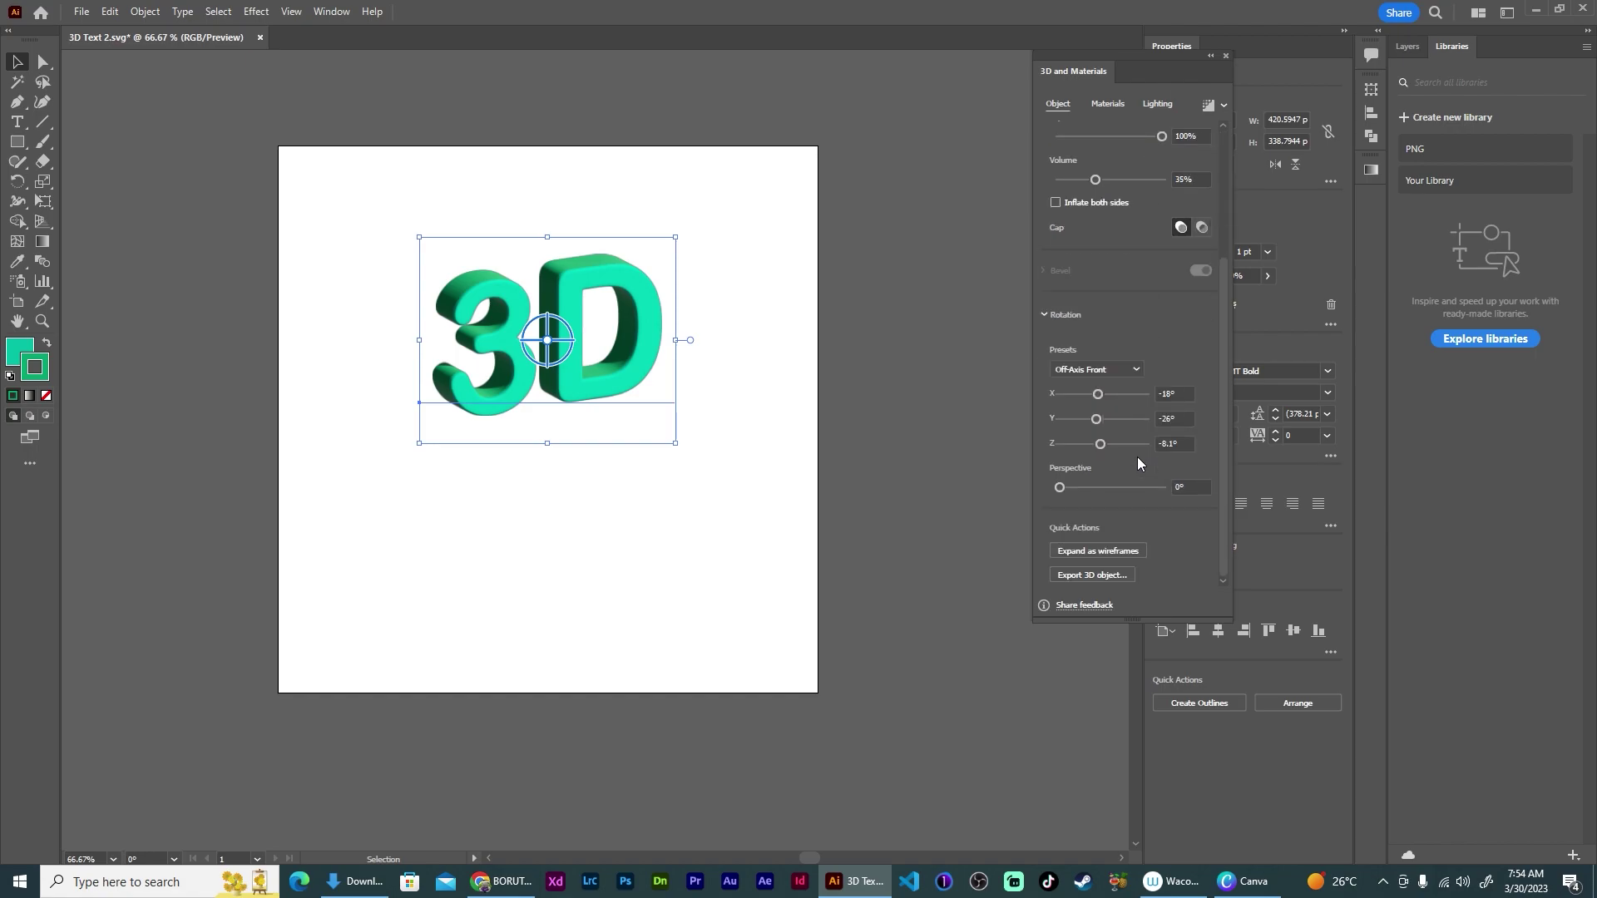
scroll(1136, 457, "up", 2)
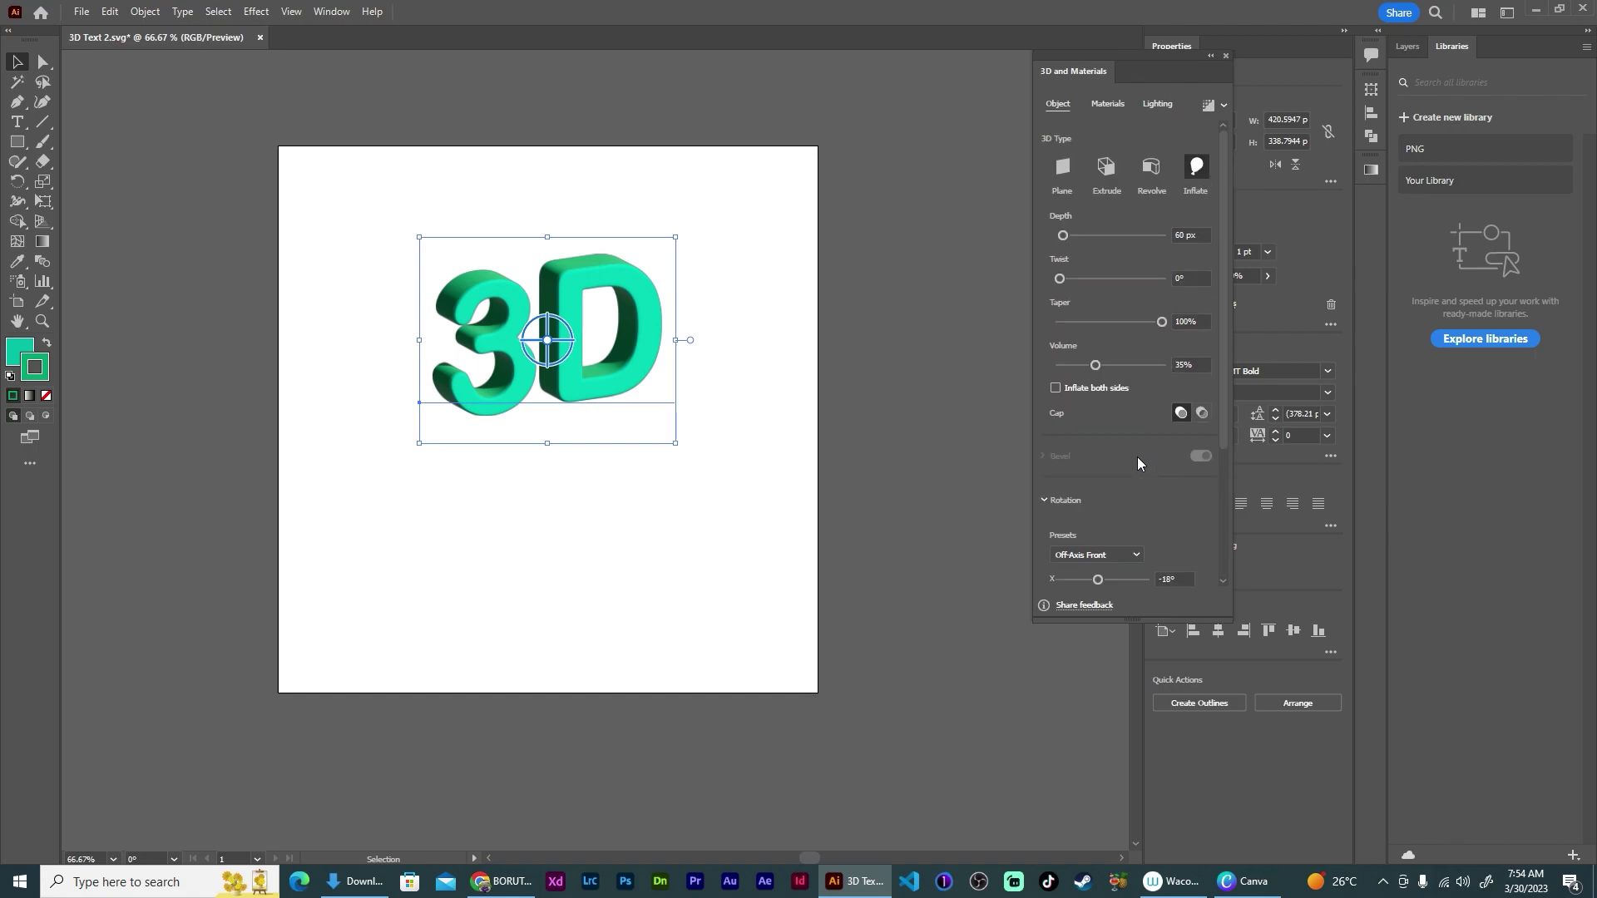
left_click(1061, 388)
scroll(1147, 456, "down", 2)
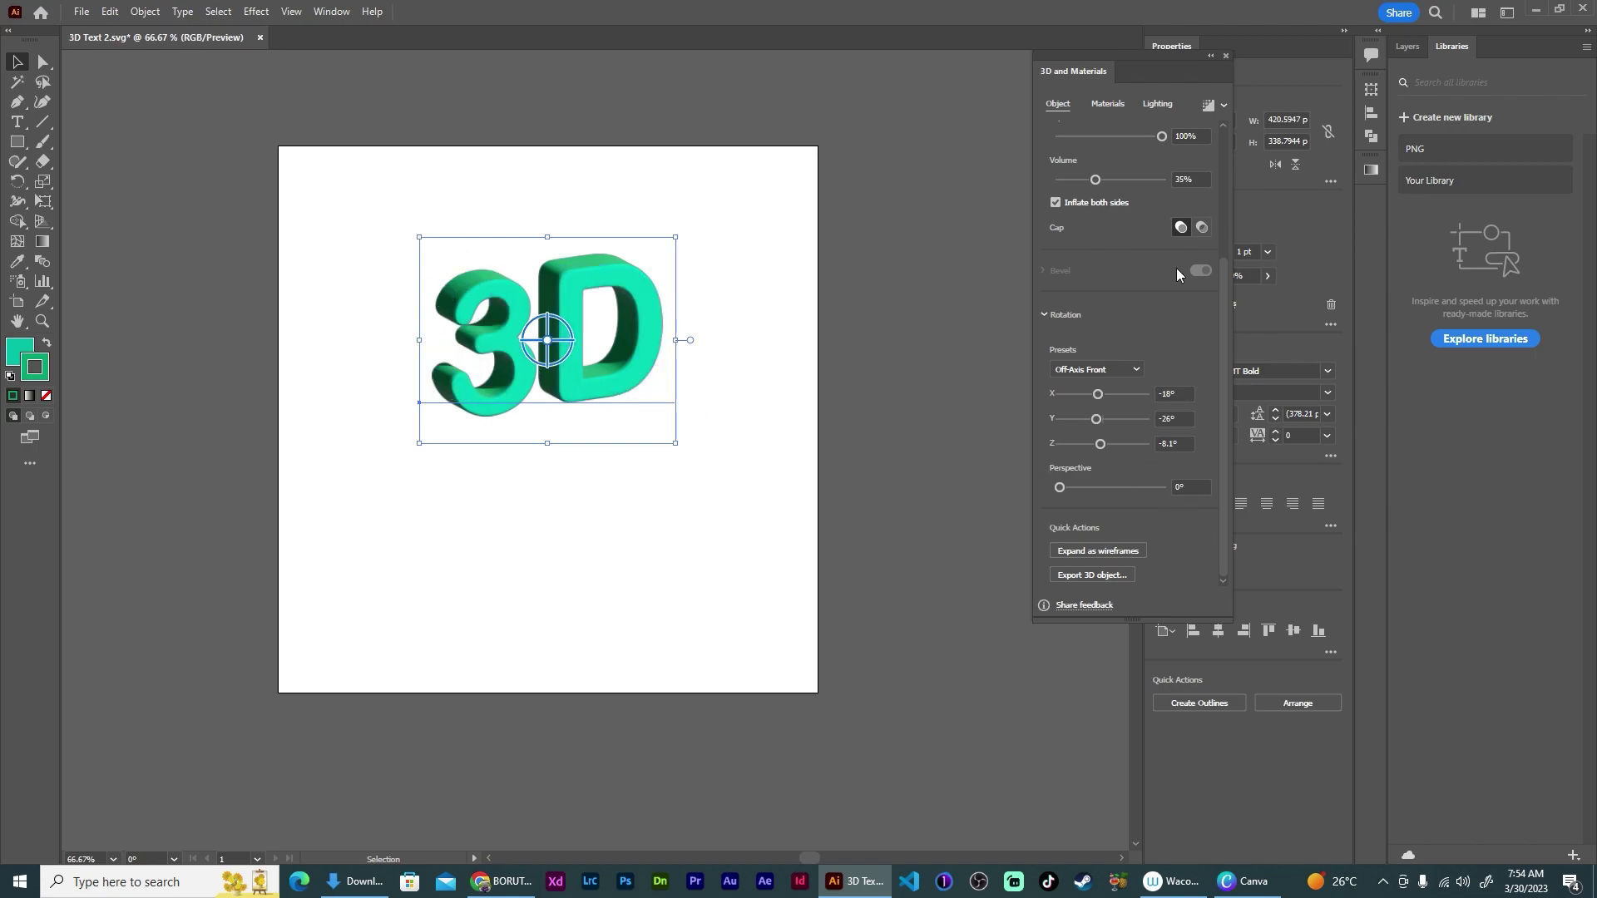
left_click(1108, 103)
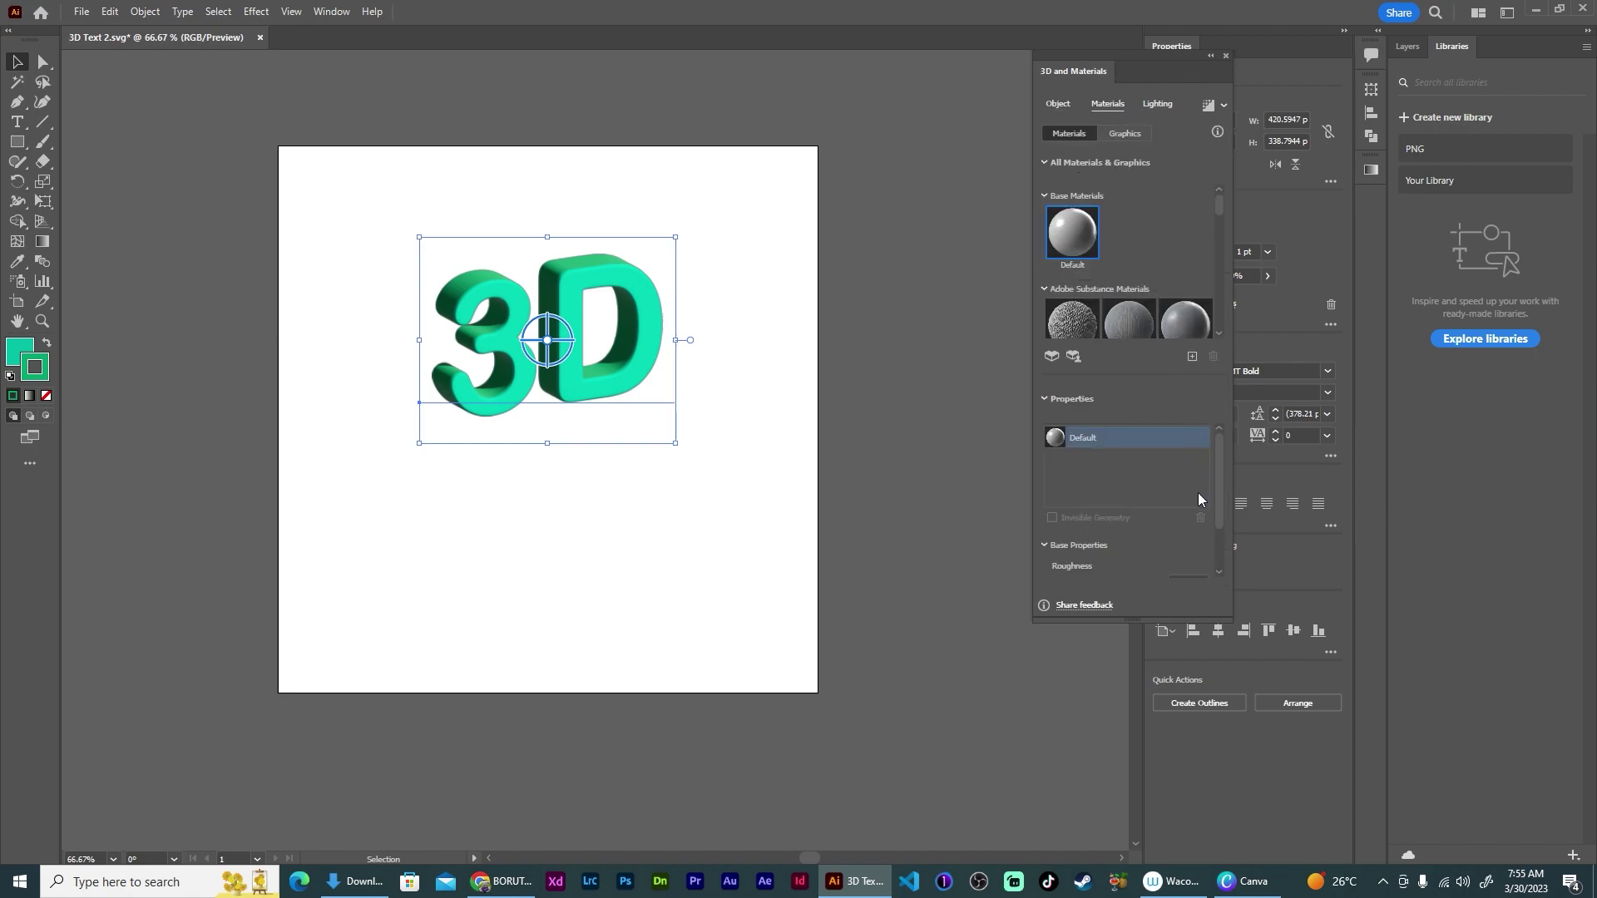
- Drop material roughness to 0, then set light Intensity to 127% and Softness to 72%
scroll(1199, 494, "down", 2)
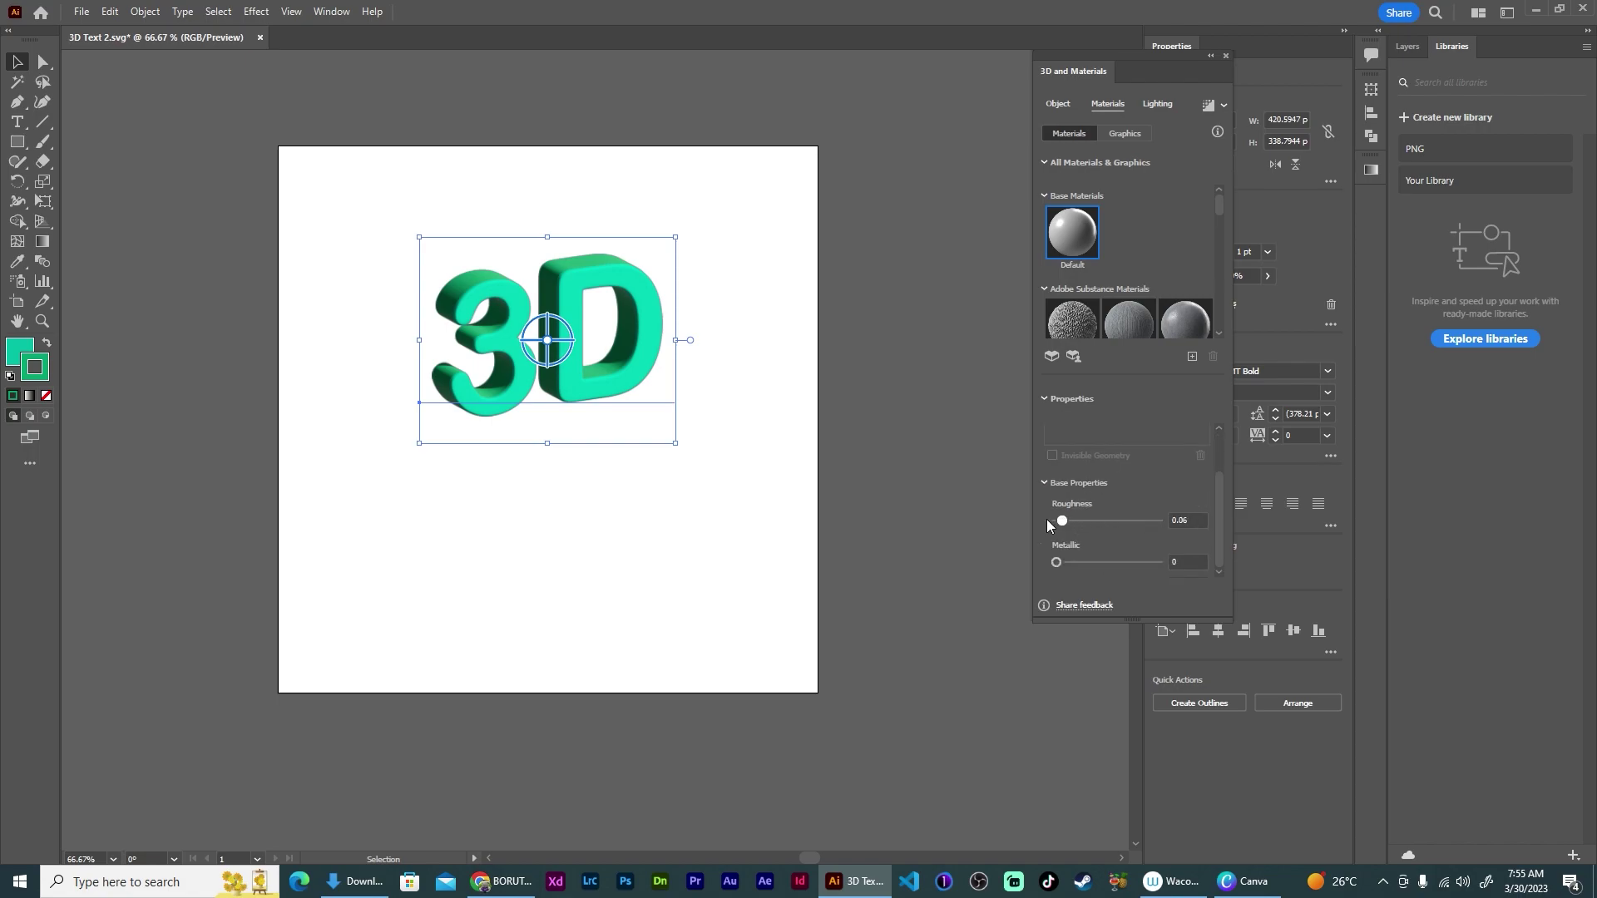
left_click_drag(1047, 519, 920, 521)
left_click(1158, 104)
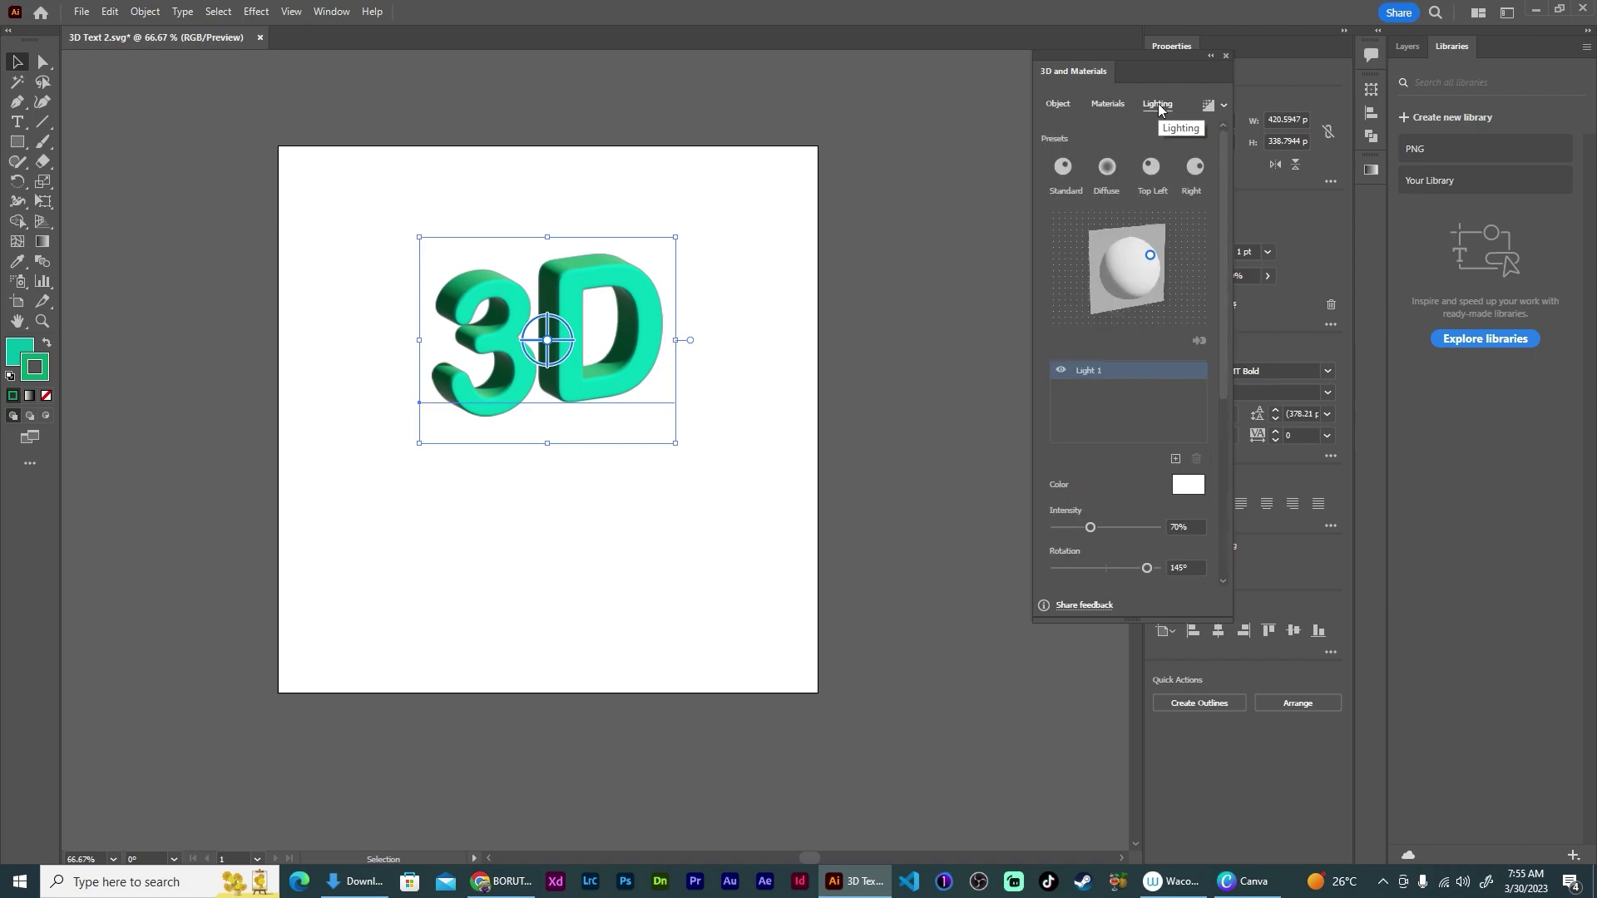
scroll(1211, 366, "down", 2)
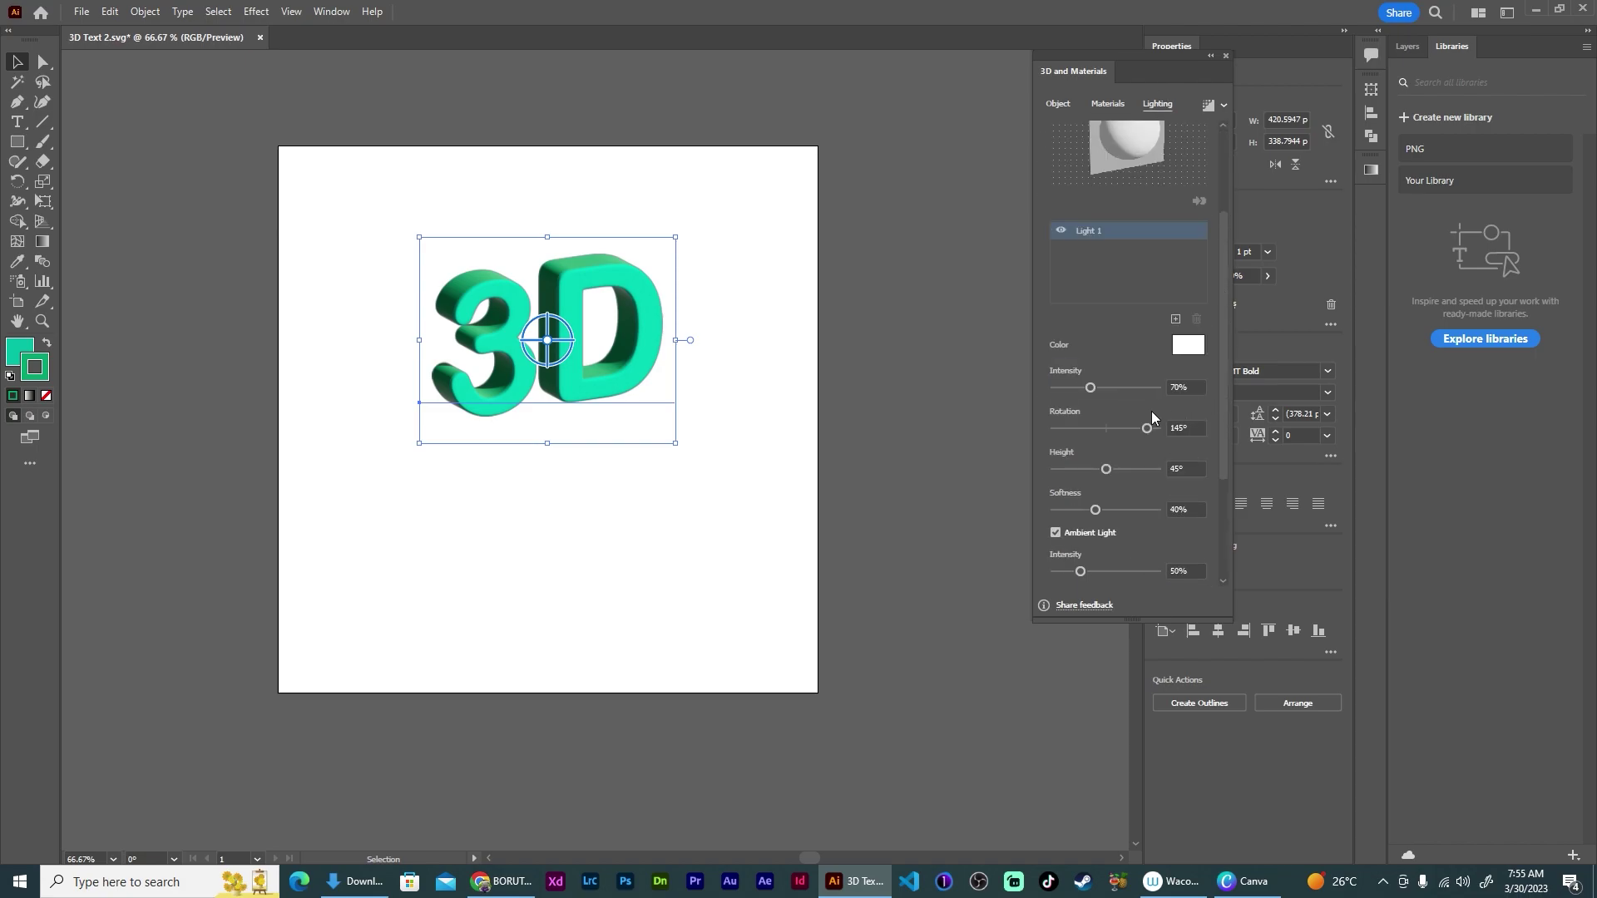
left_click_drag(1092, 387, 1113, 390)
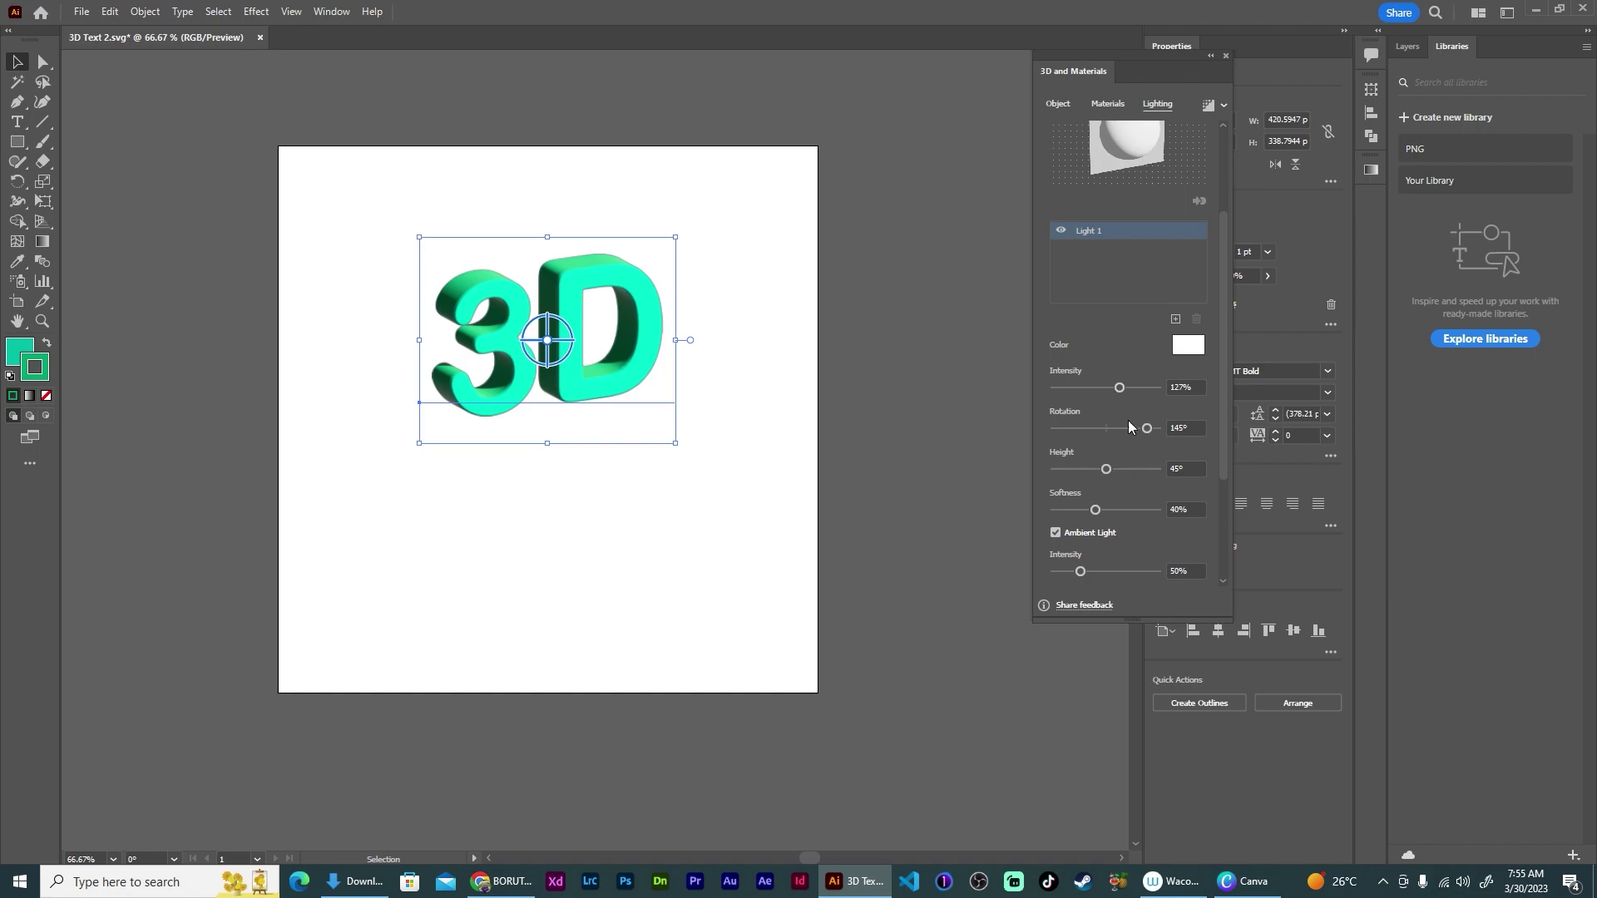
left_click_drag(1094, 509, 1130, 512)
scroll(1154, 506, "down", 5)
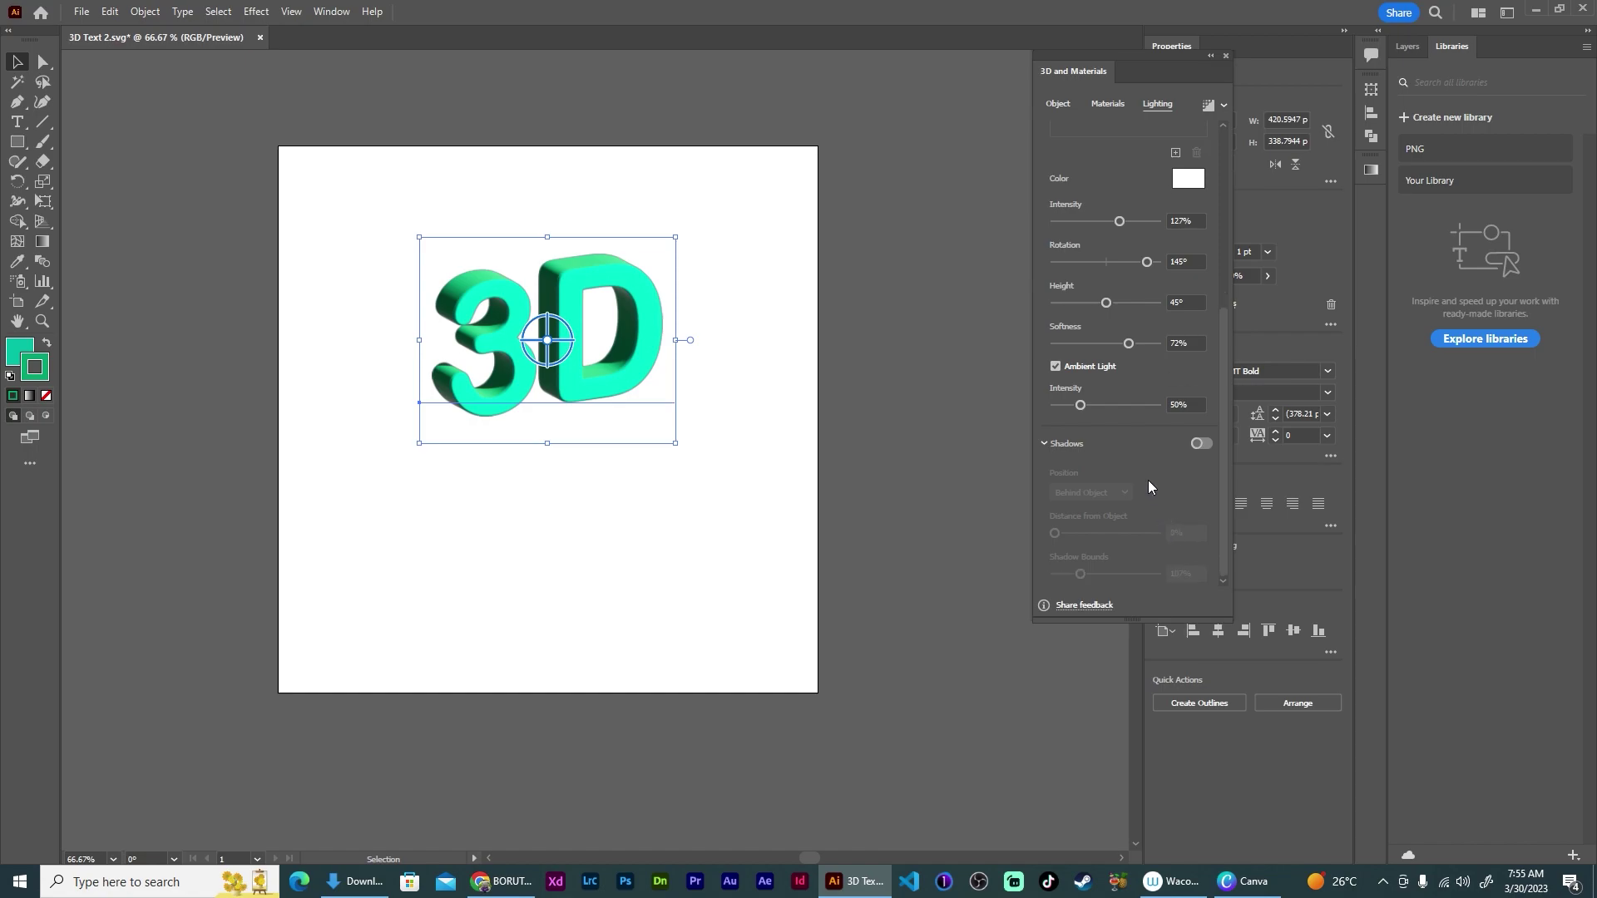
- Enable shadows with 400% bounds below the object, and rotate the light to 5°
left_click(1201, 444)
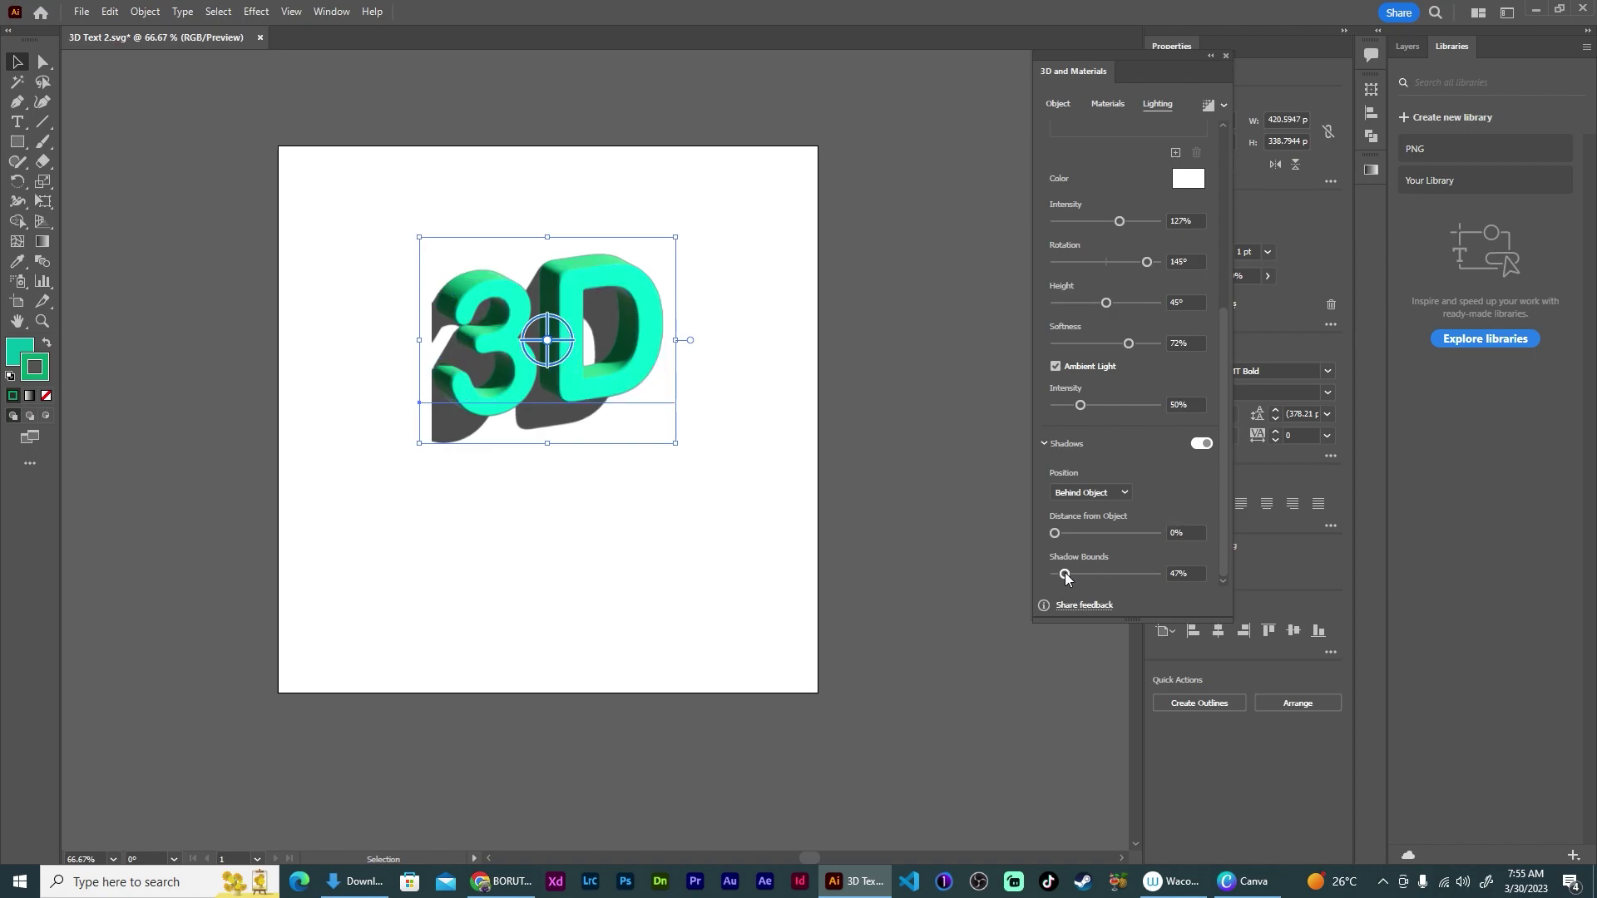
left_click_drag(1064, 574, 1159, 574)
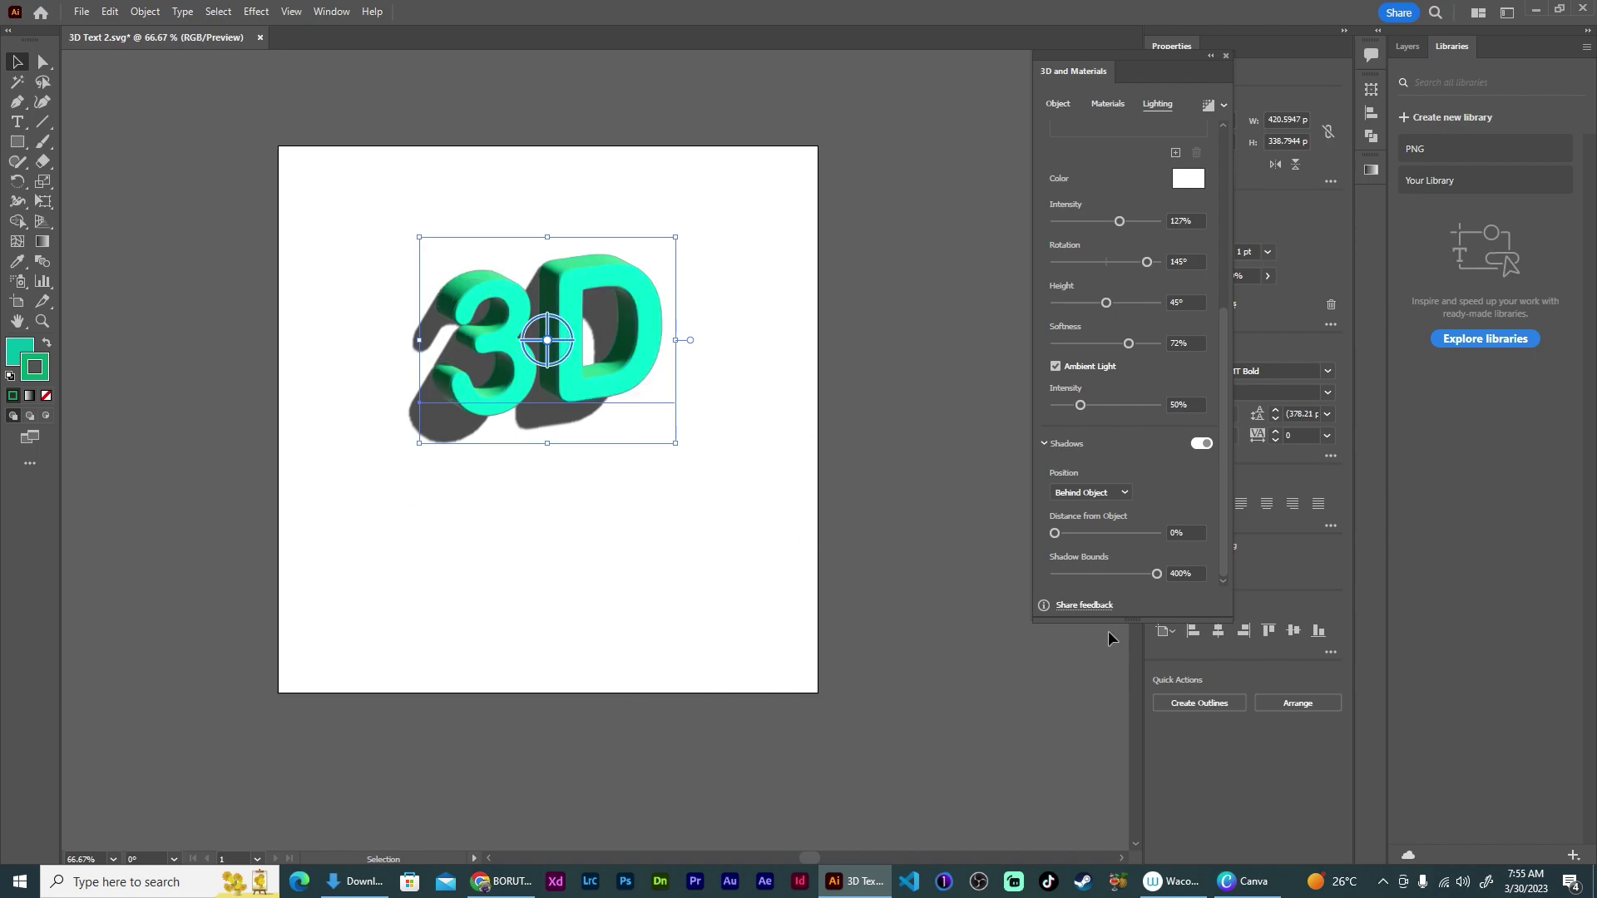
left_click(1105, 493)
left_click(1114, 524)
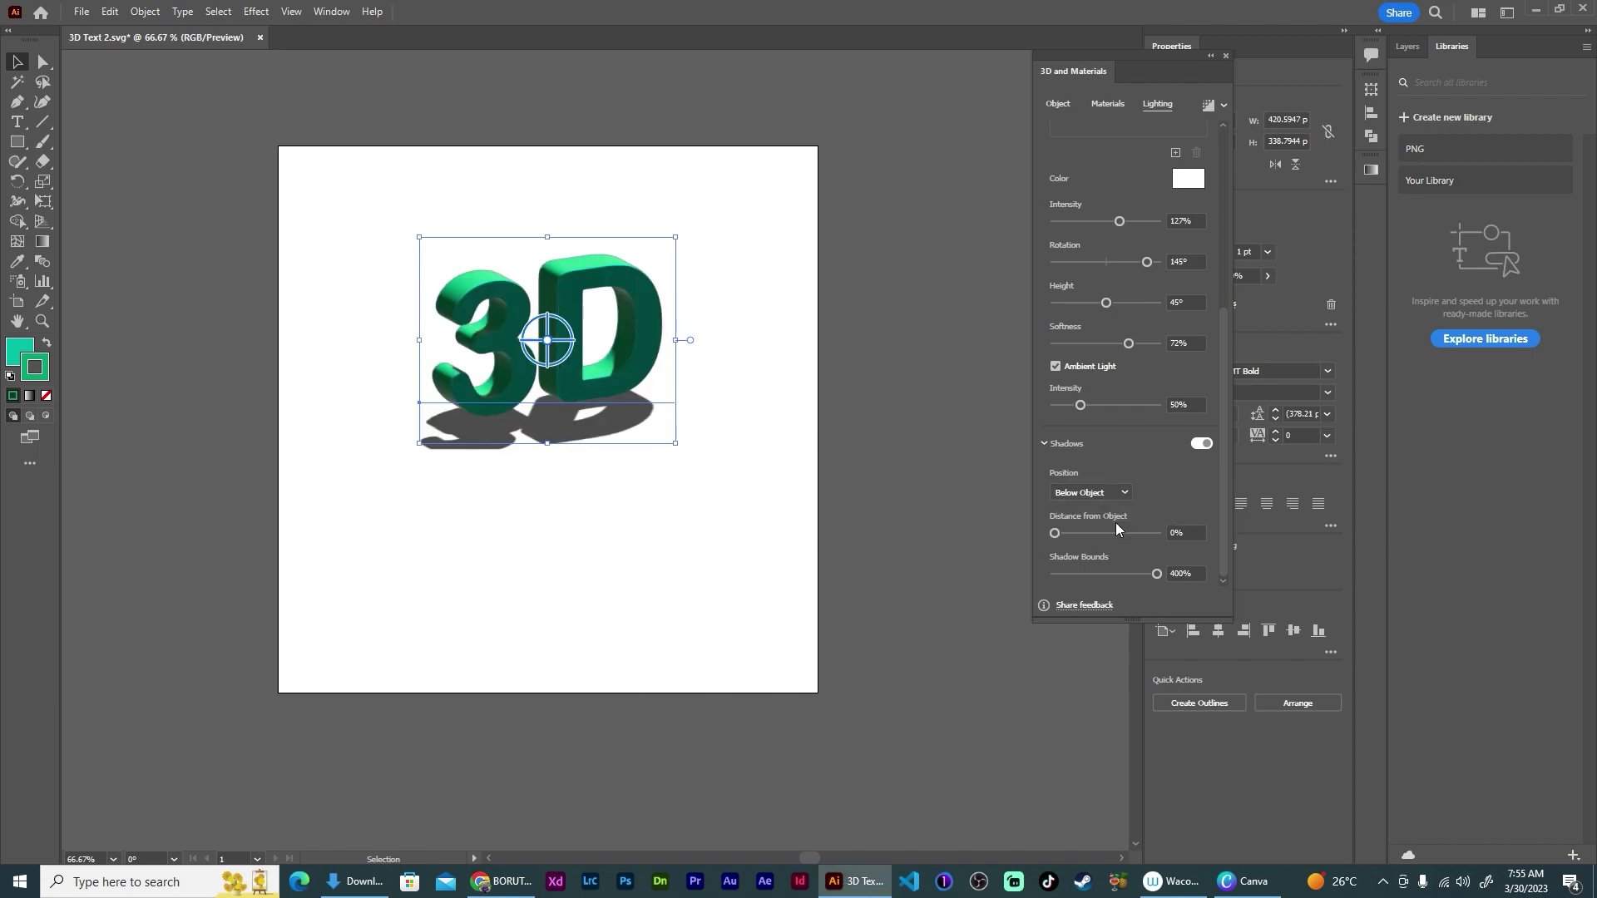
scroll(1175, 482, "up", 3)
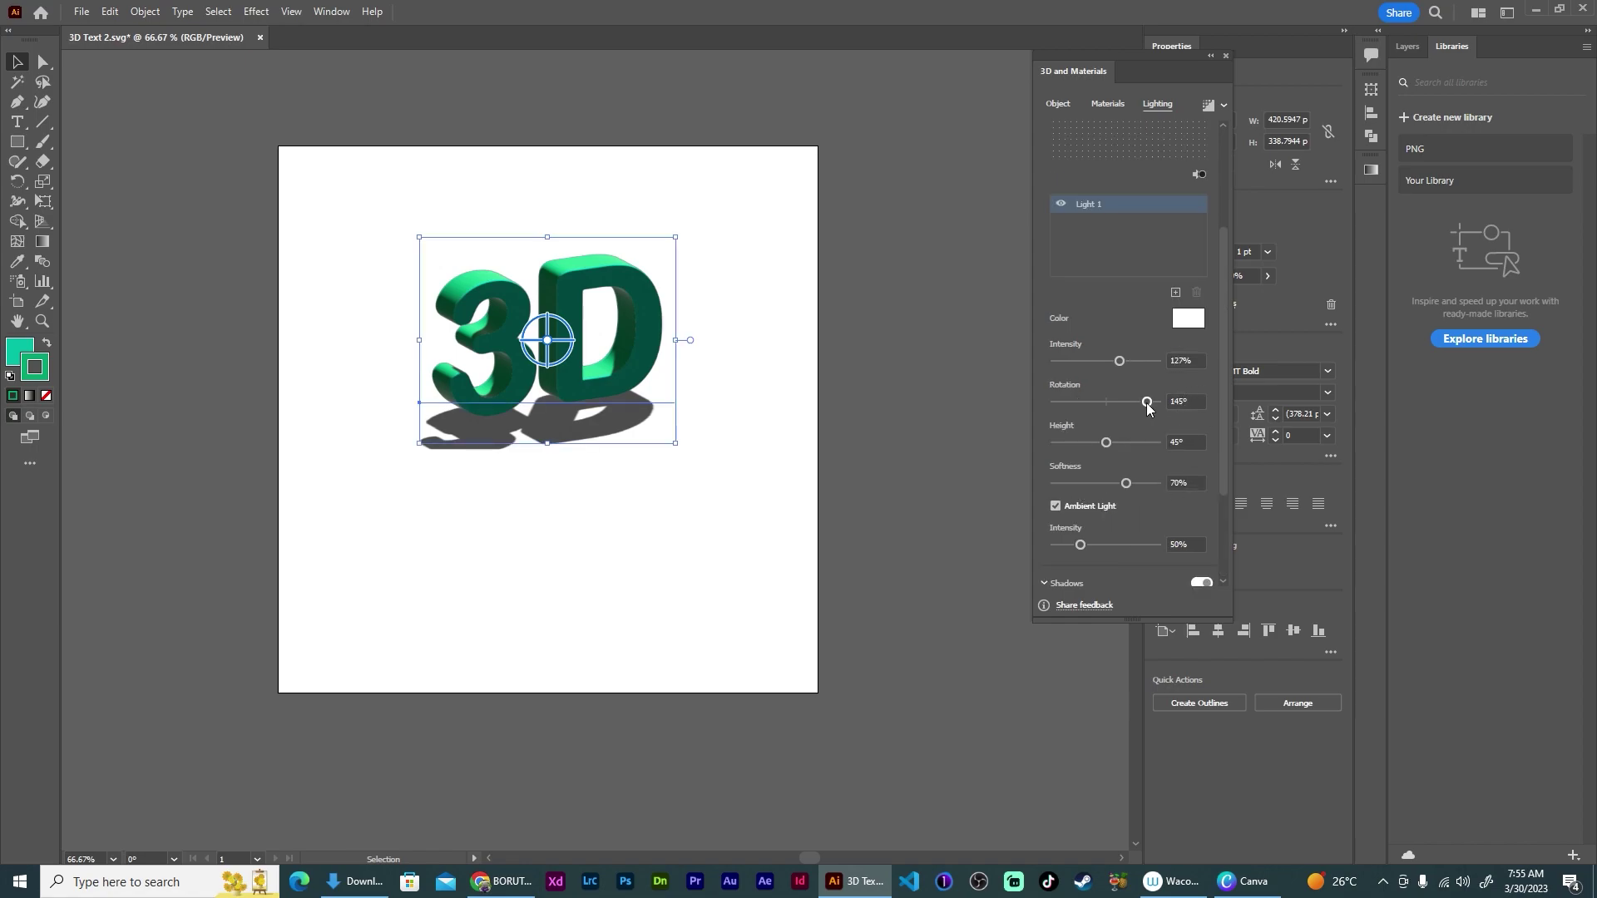
left_click_drag(1148, 405, 1109, 407)
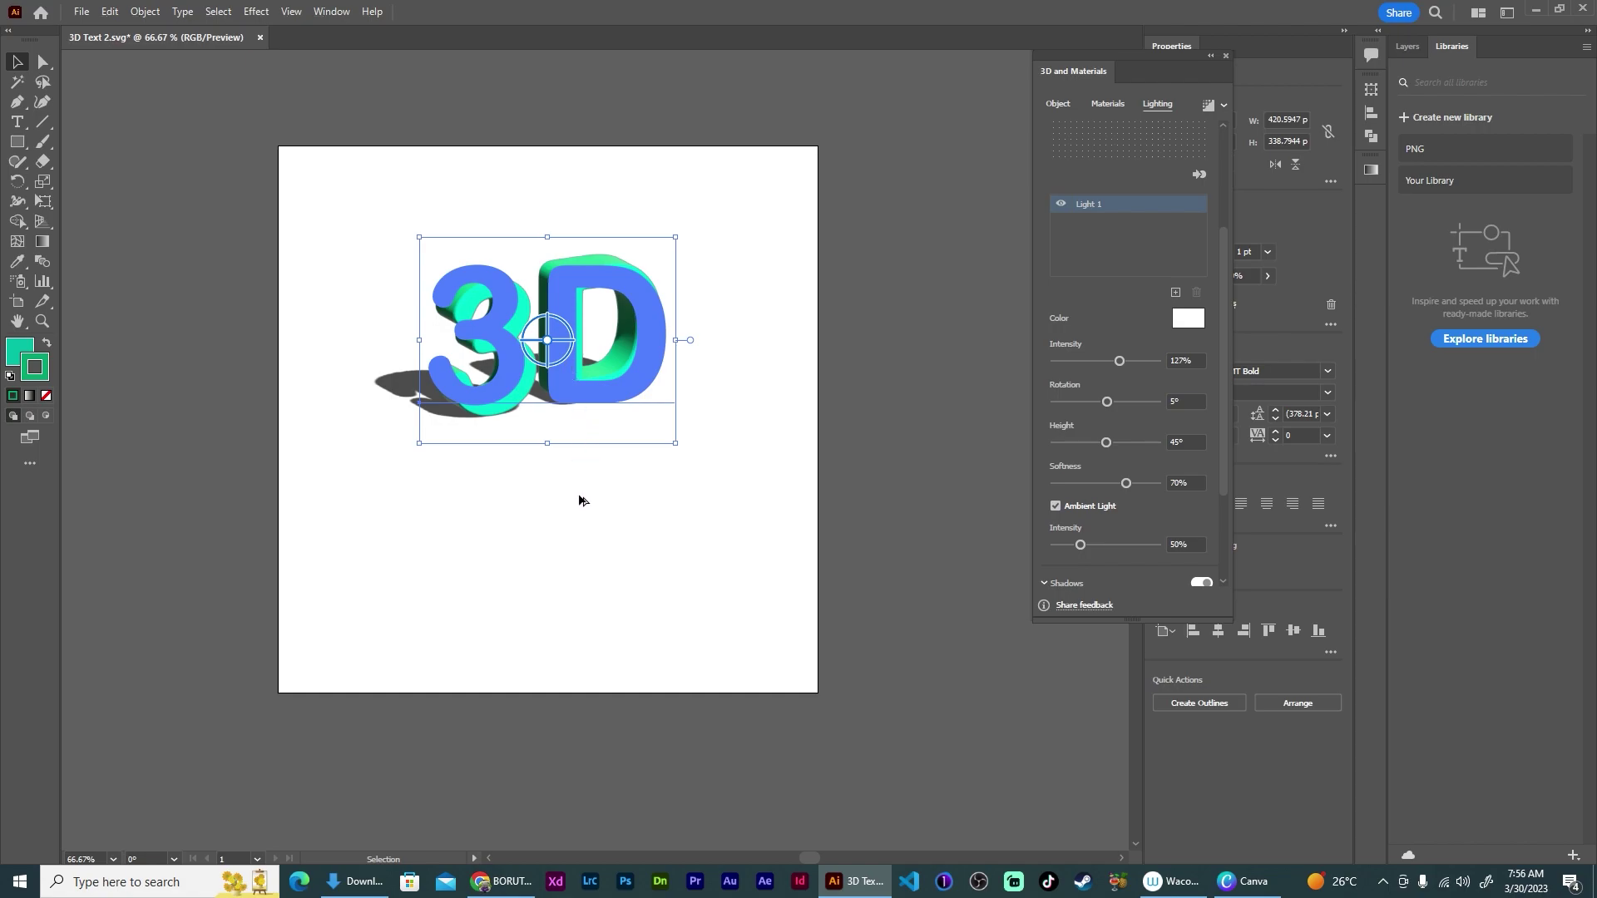
- Alt-drag a copy of the 3D text below the original and retype it as 'TEXT'
left_click_drag(562, 300, 604, 549)
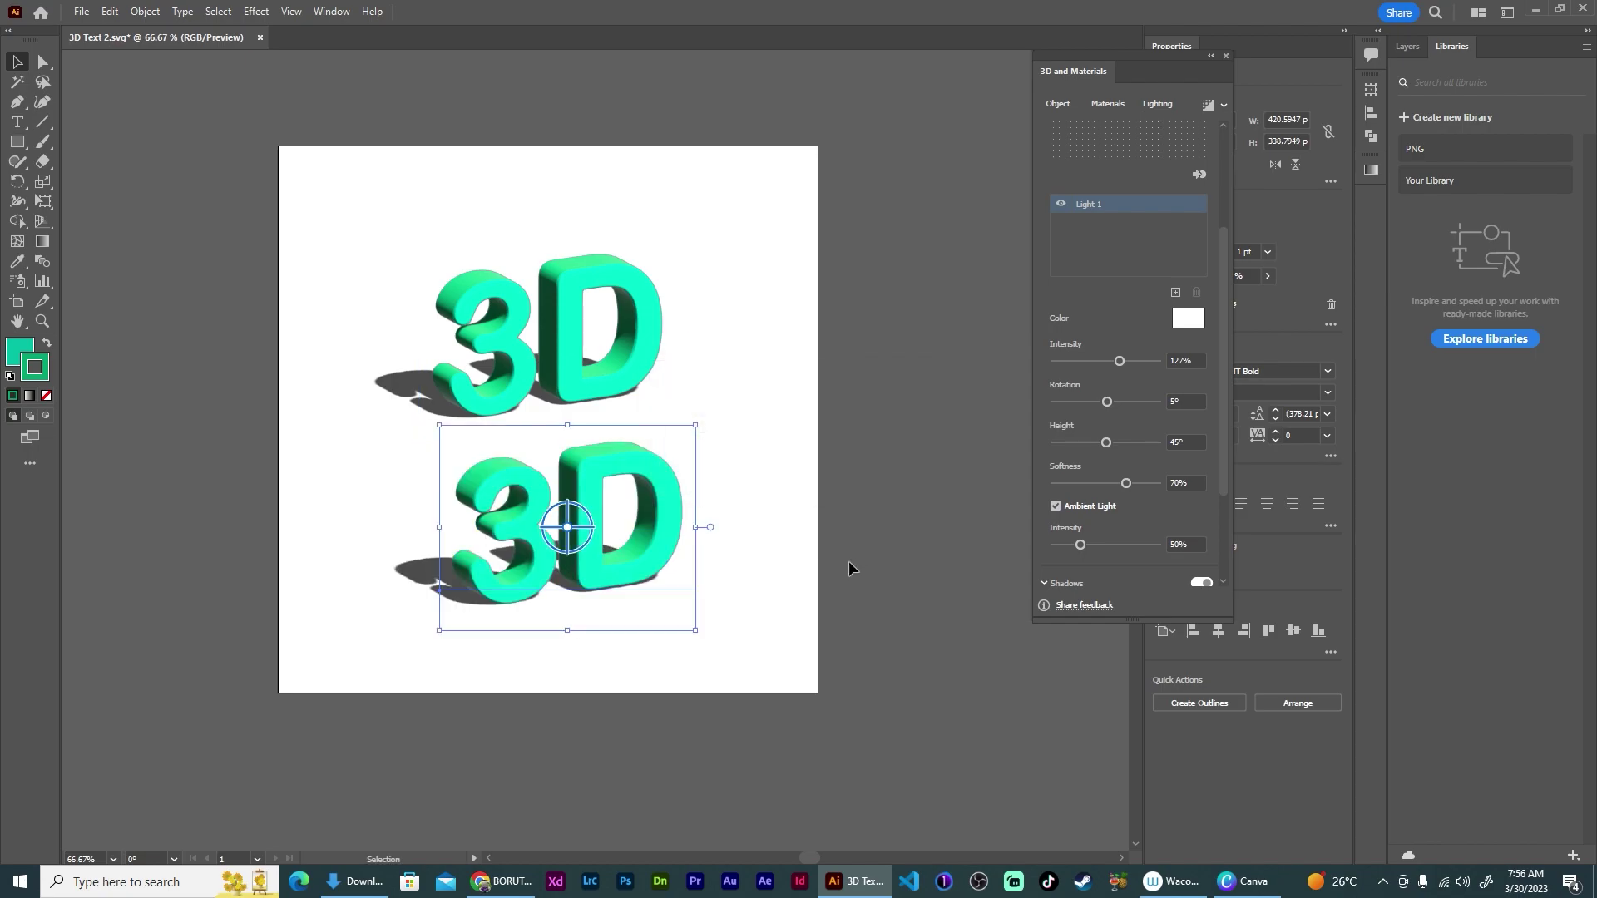
double_click(665, 565)
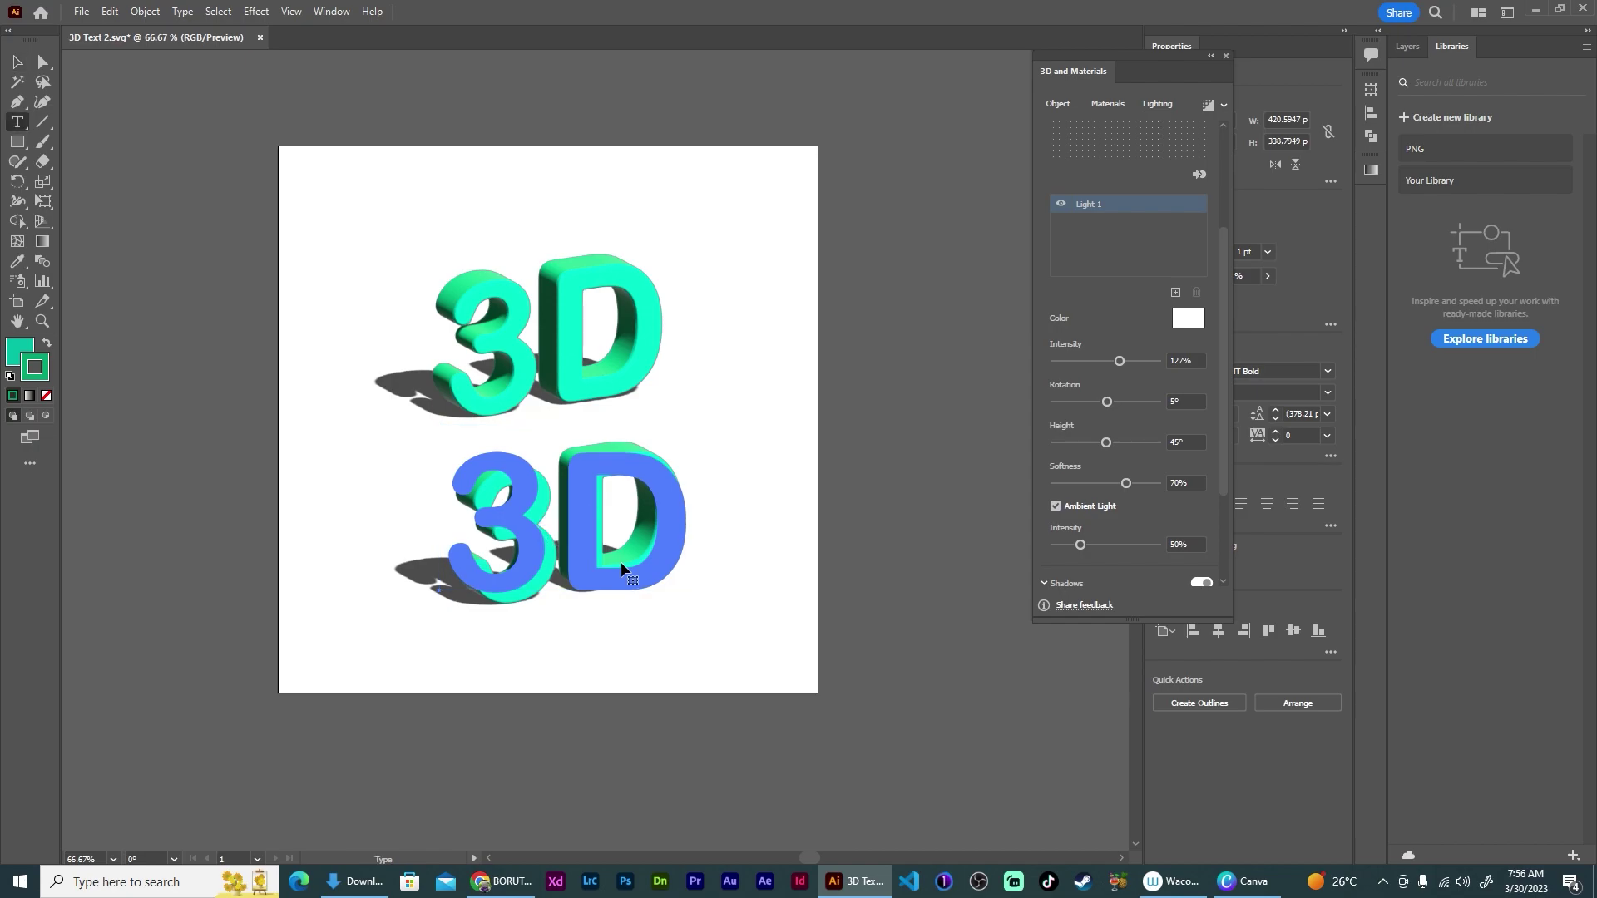
double_click(621, 561)
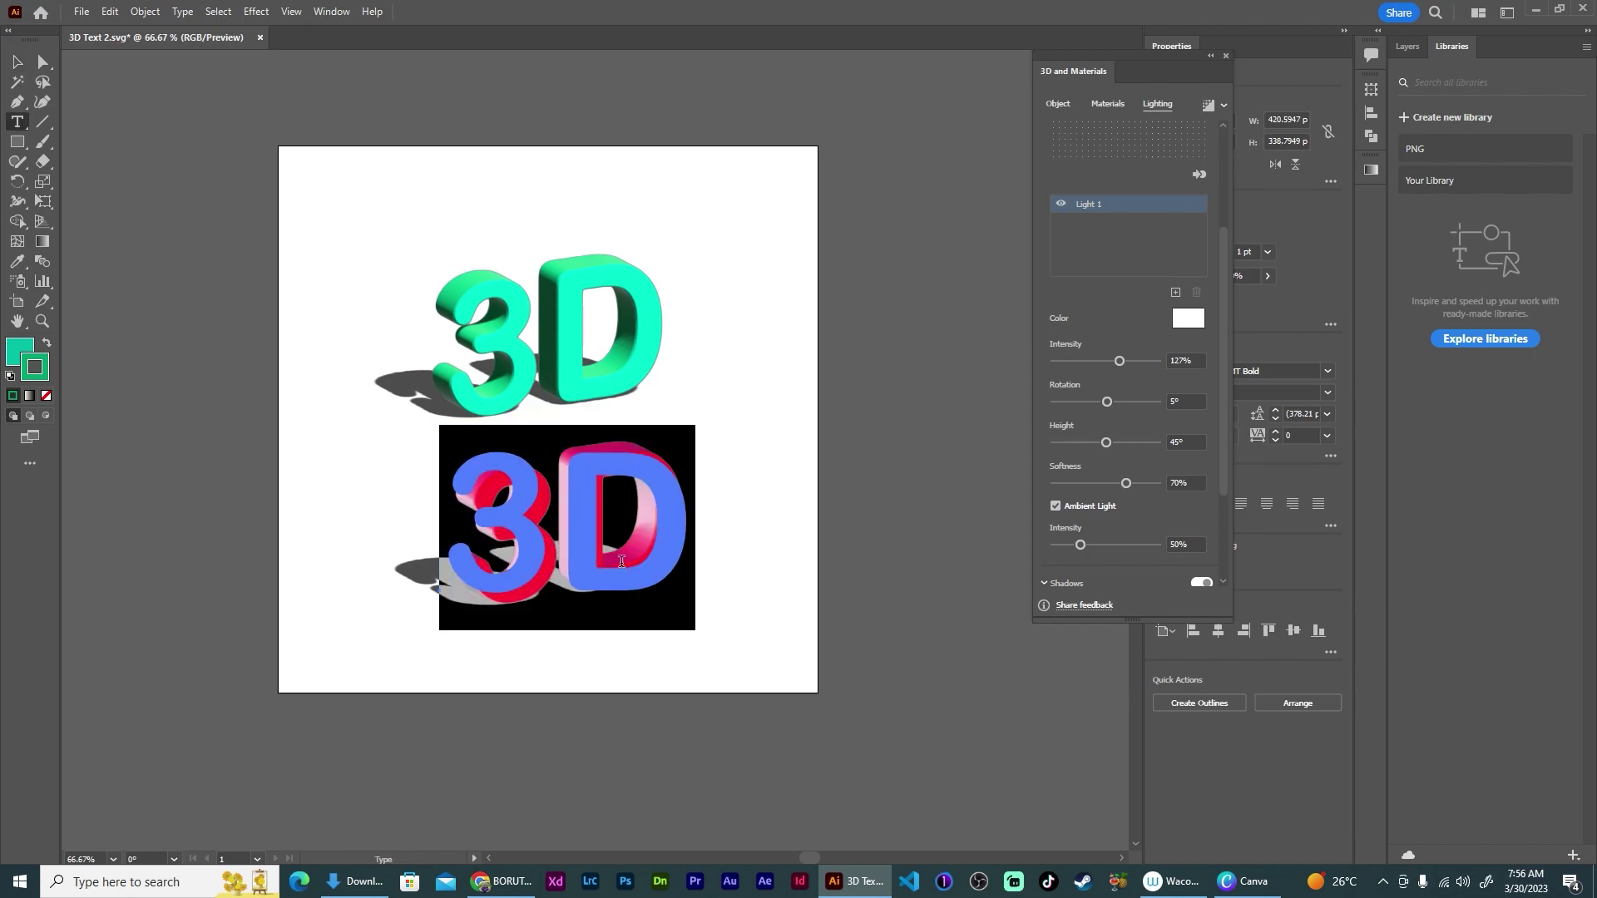
type("T")
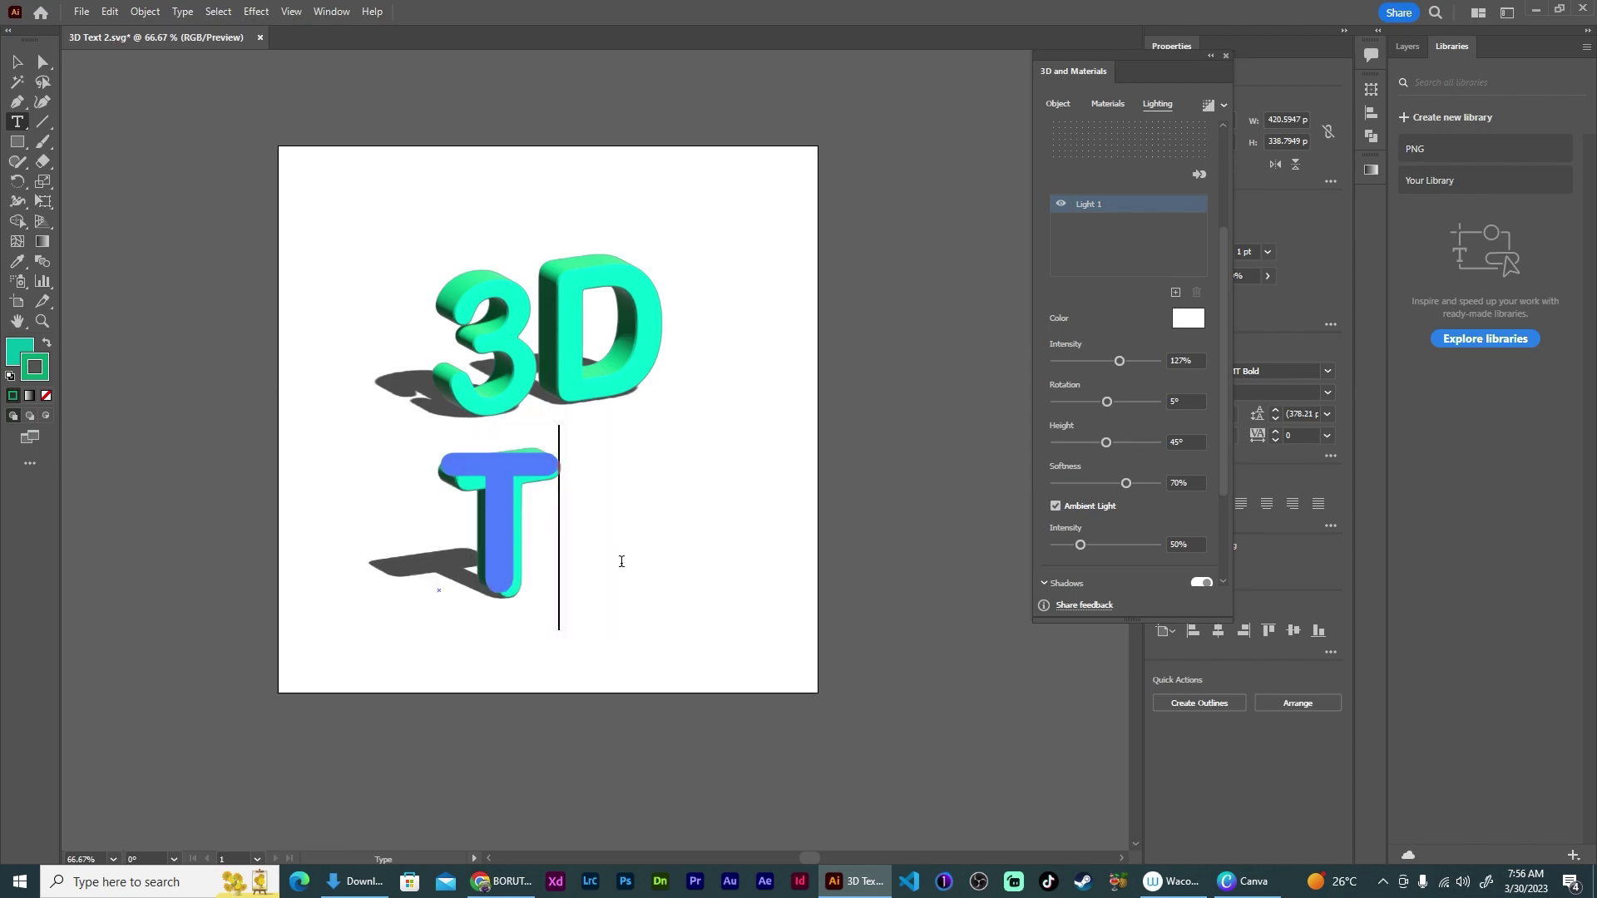
type("EX")
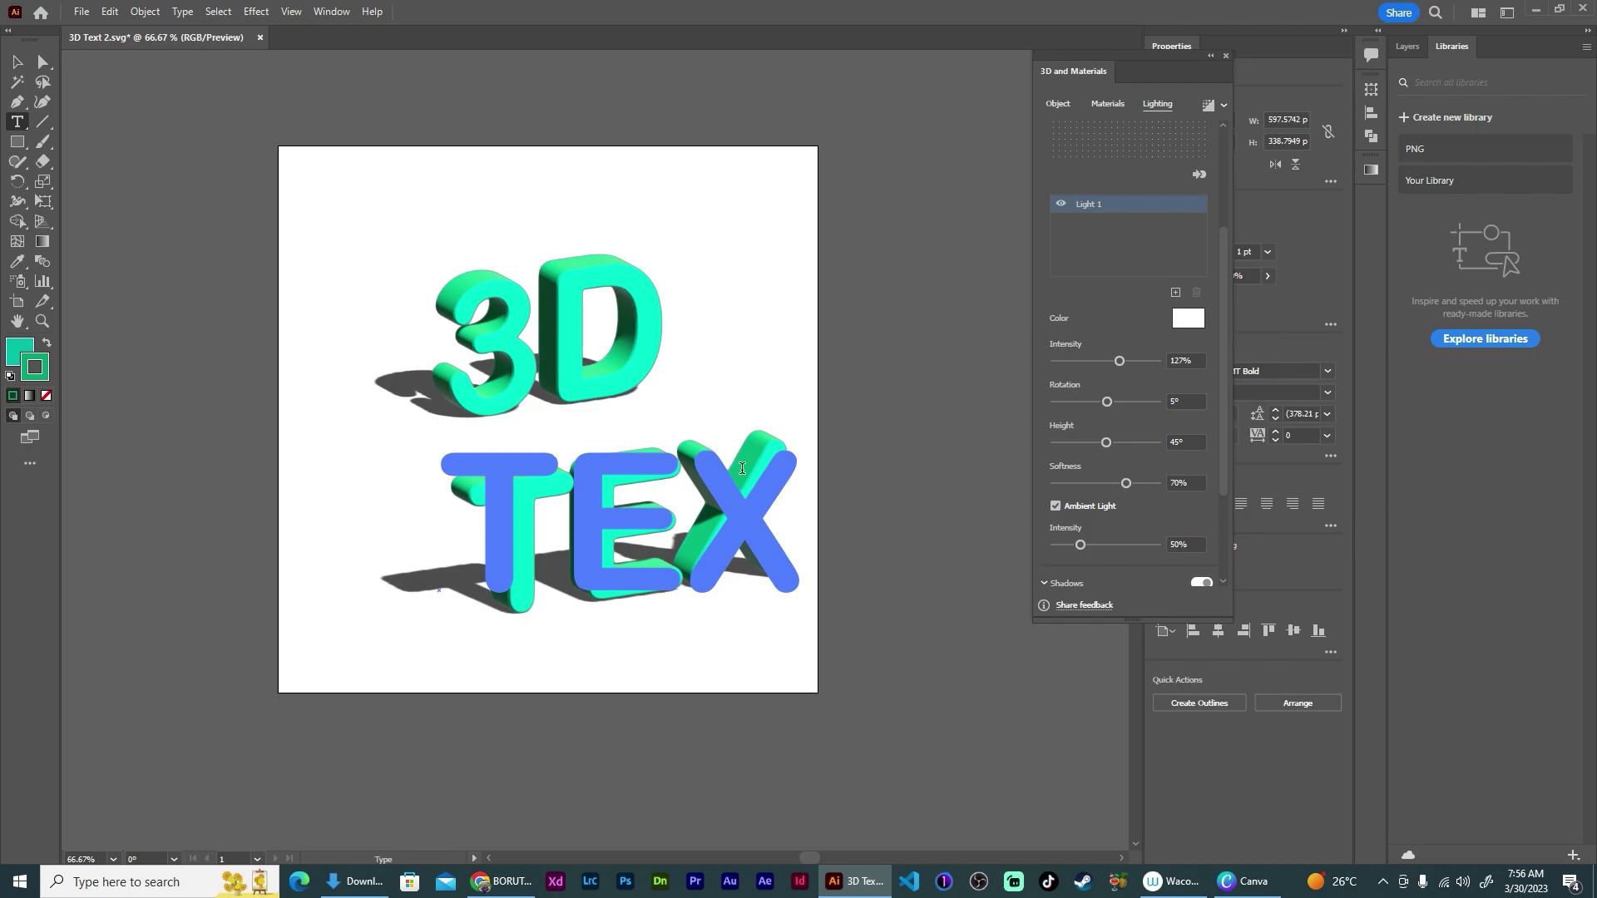
type("T")
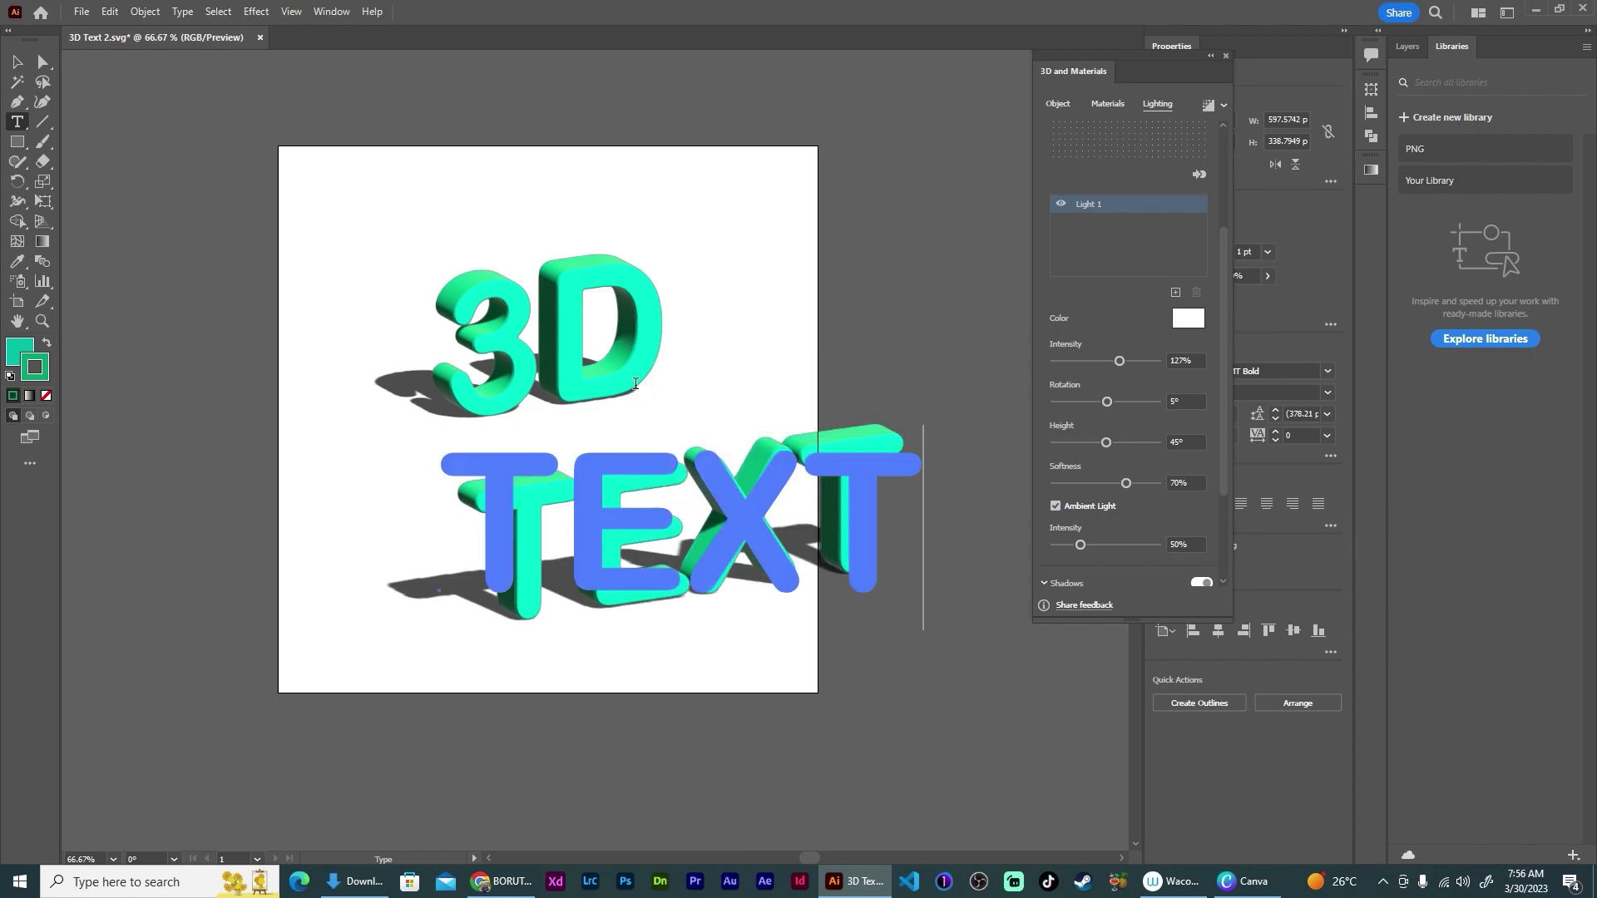
left_click(17, 62)
- Drag '3D' up and left, and 'TEXT' left, so both sit on the page
left_click_drag(524, 366, 495, 316)
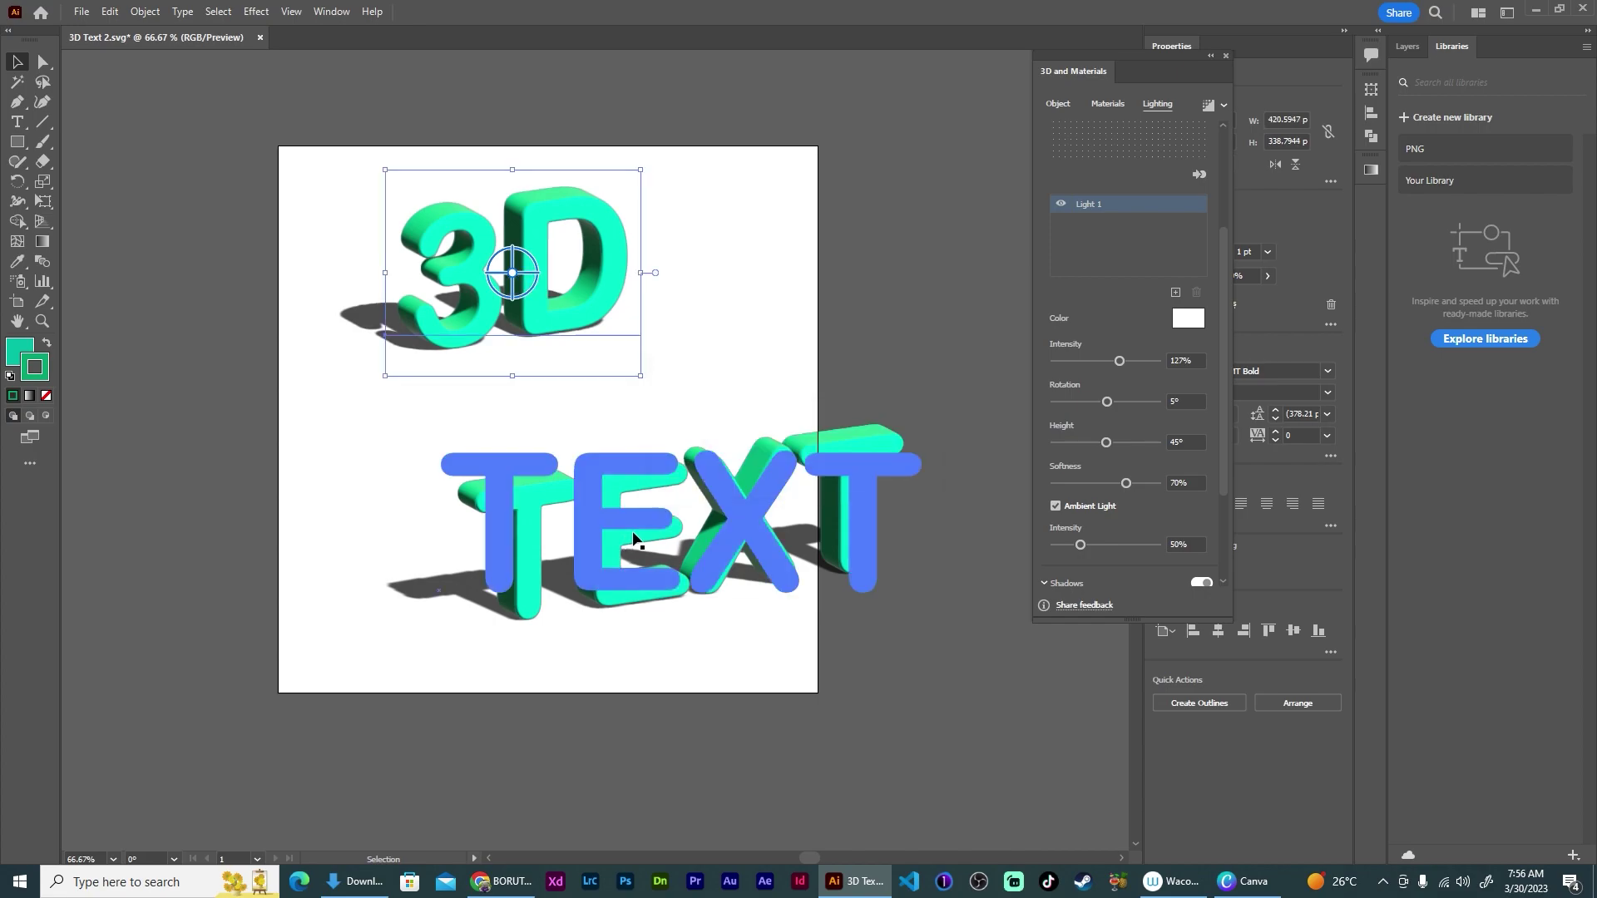
left_click_drag(634, 538, 527, 524)
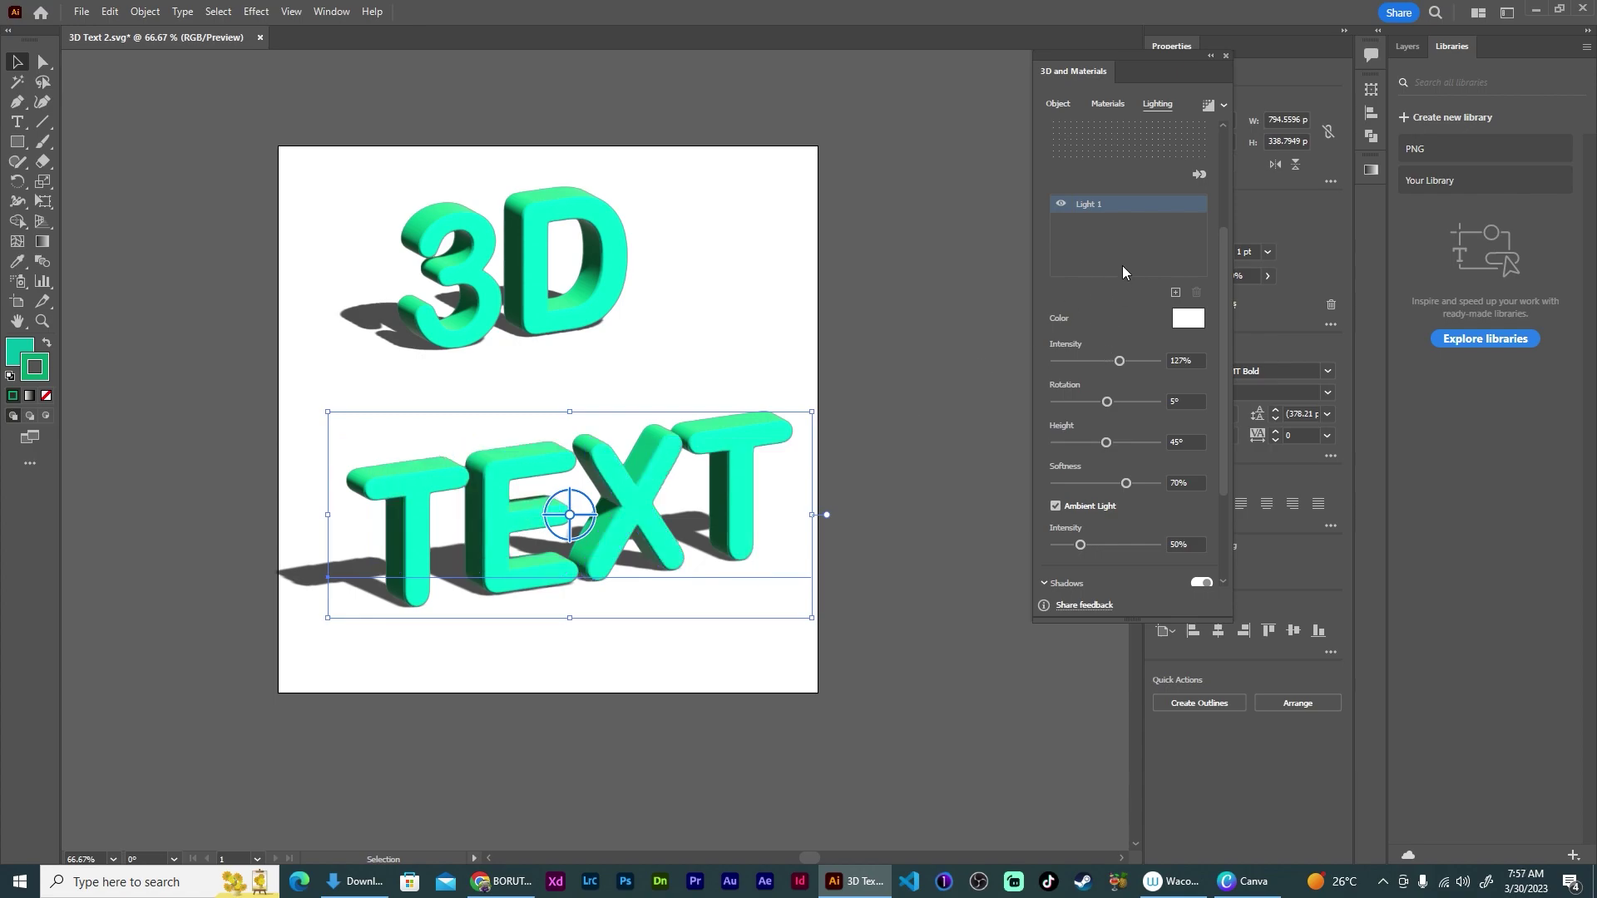
- Tilt TEXT to the Isometric Top rotation preset
left_click(1058, 105)
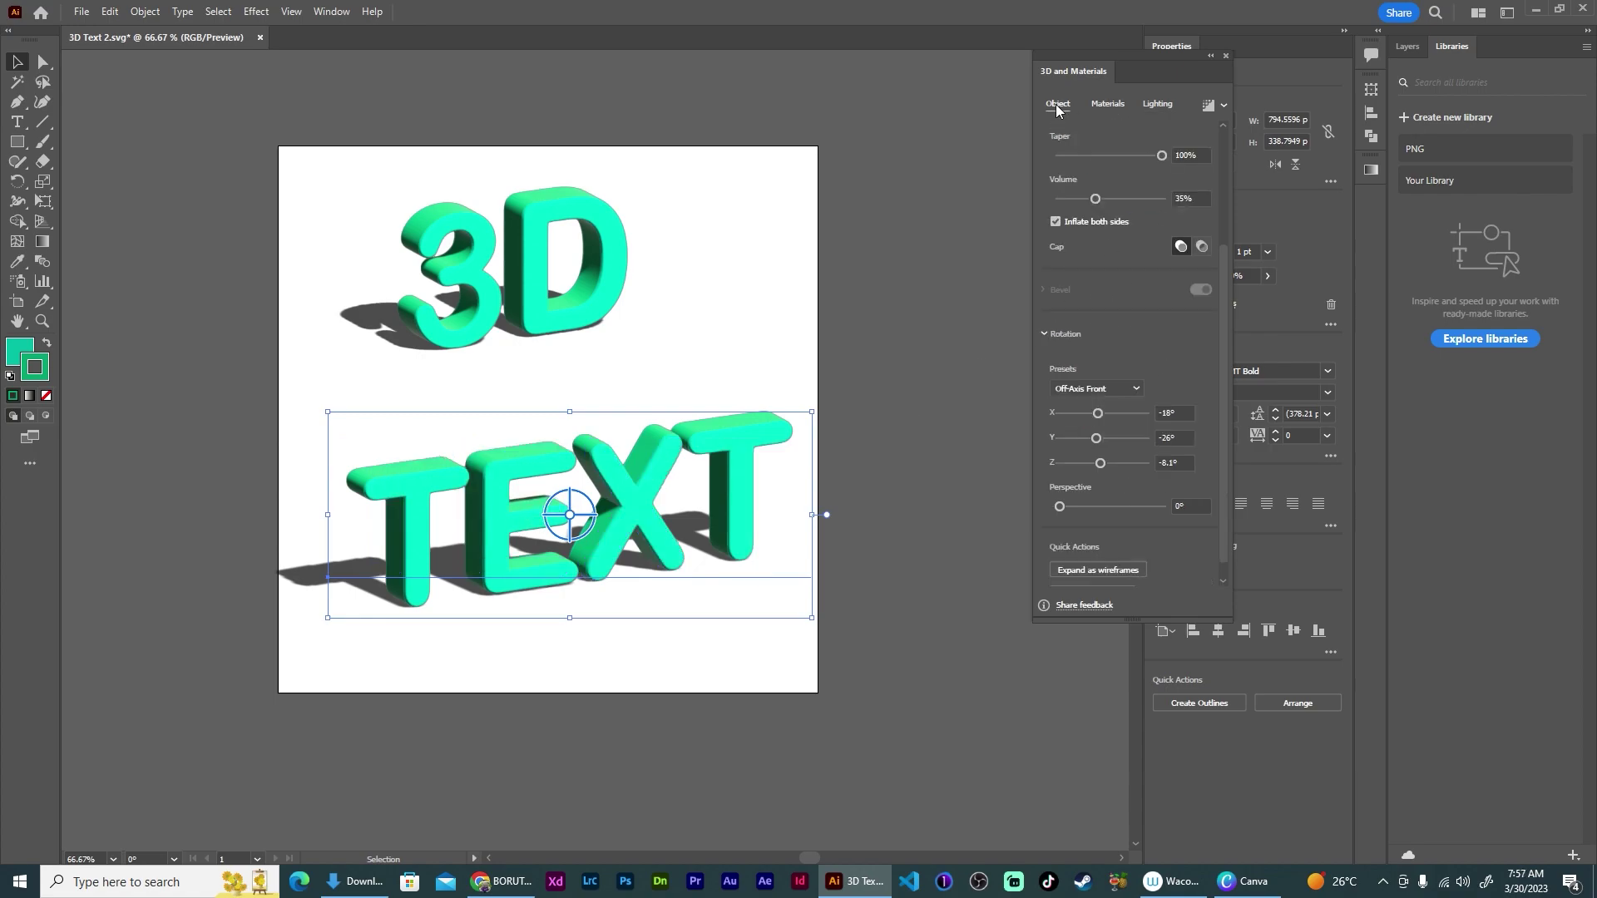
left_click(1102, 388)
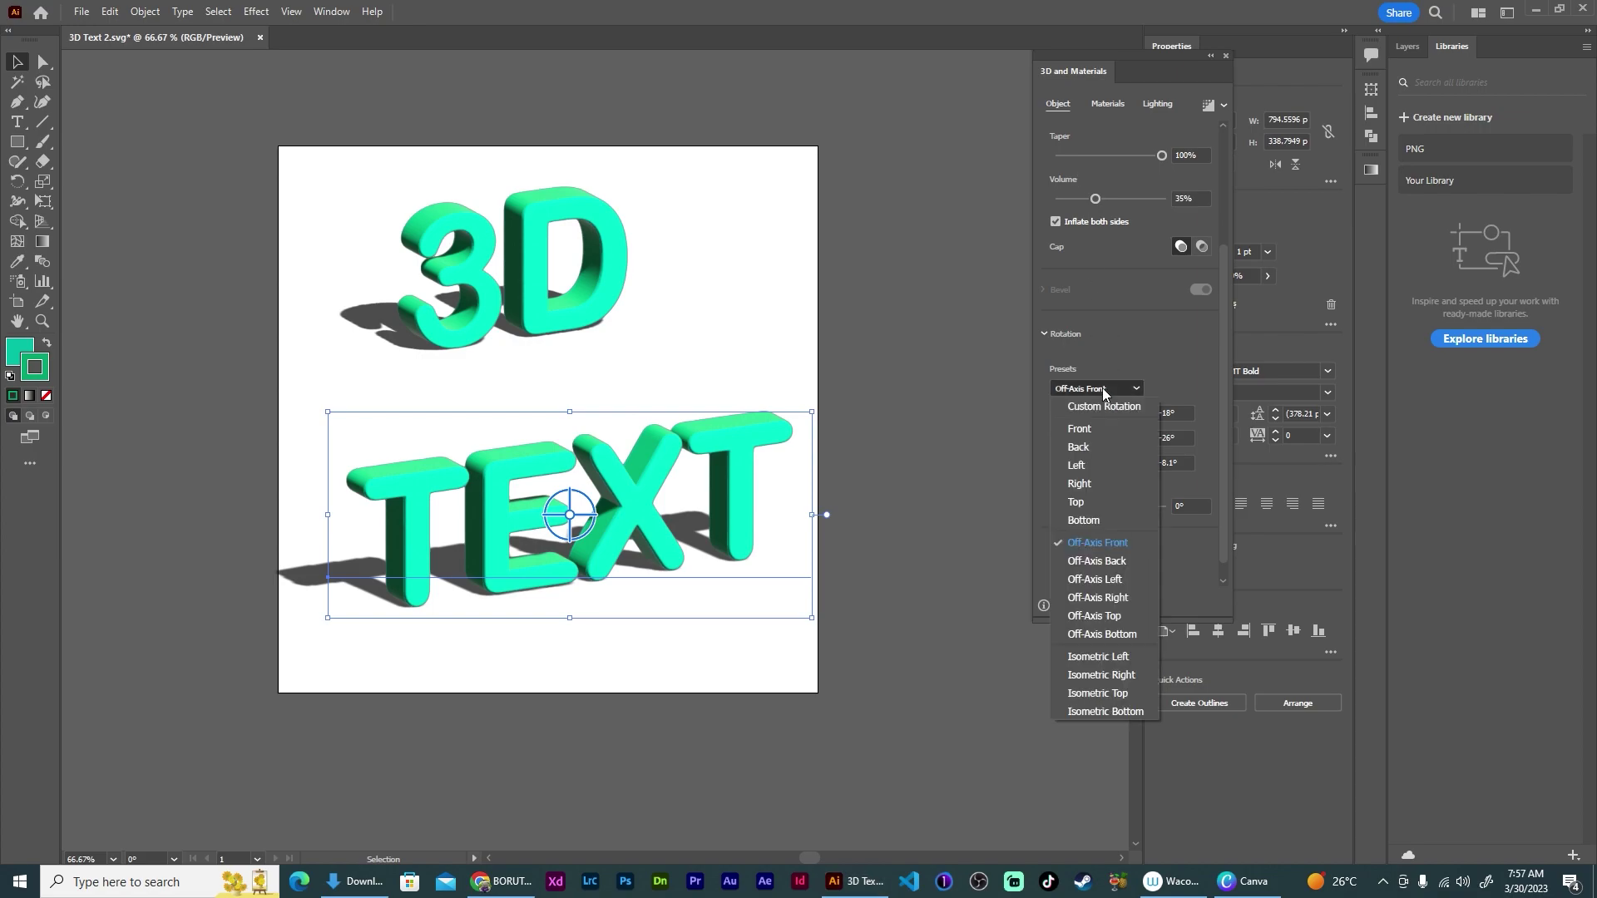
left_click(1118, 694)
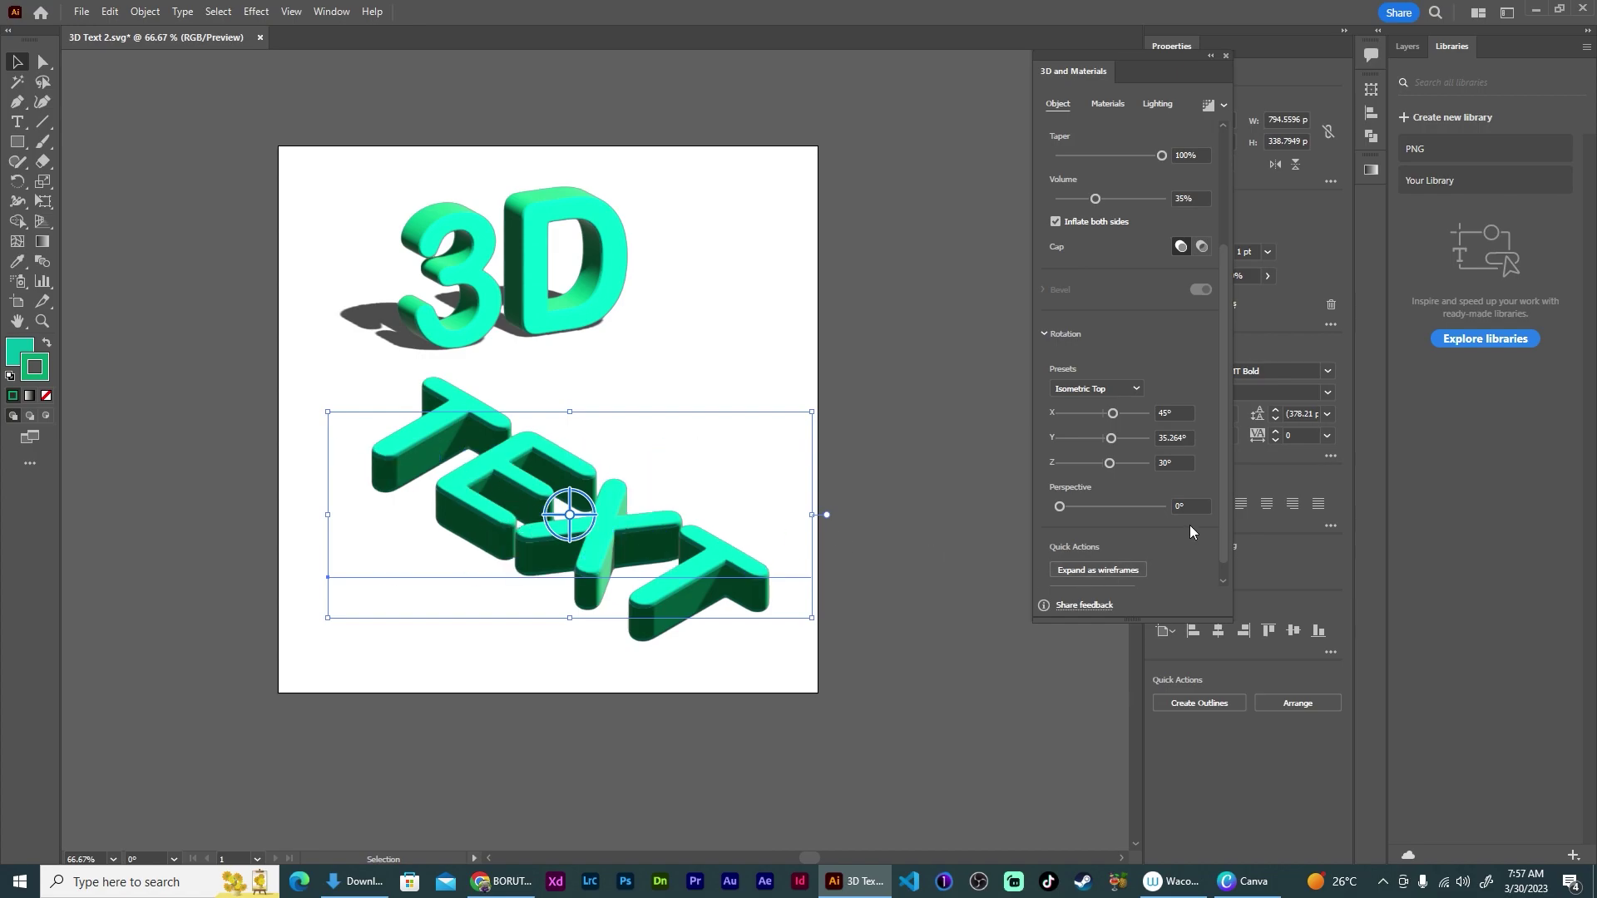
- Cast TEXT's shadow behind the object and rotate its light to 78°
left_click(1156, 104)
scroll(1135, 521, "down", 3)
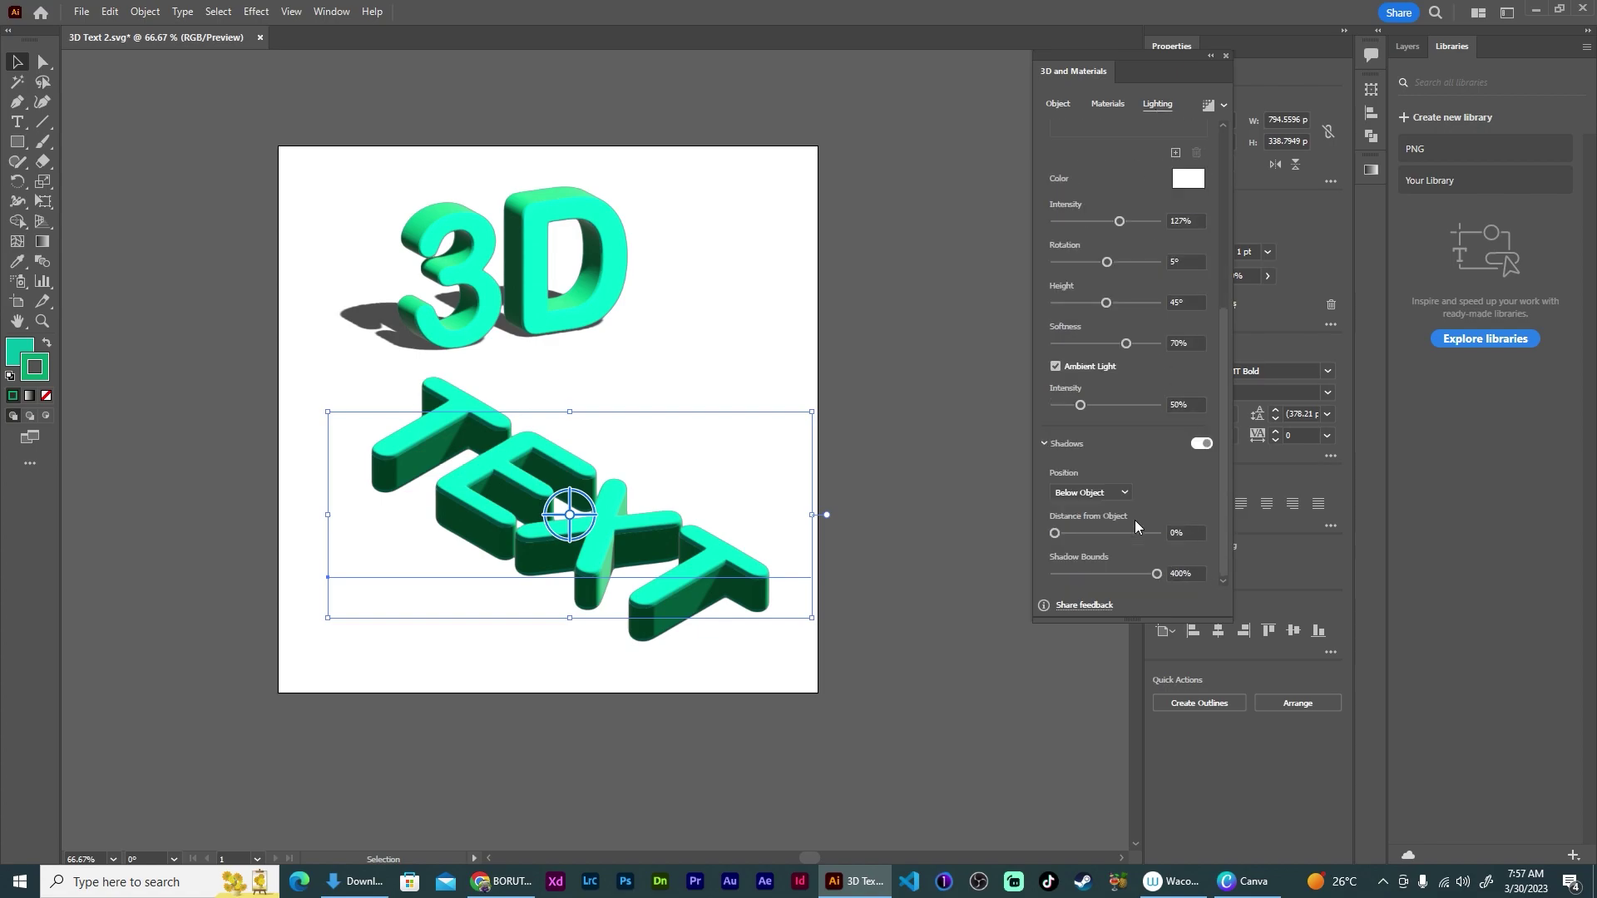
left_click(1113, 492)
left_click(1119, 510)
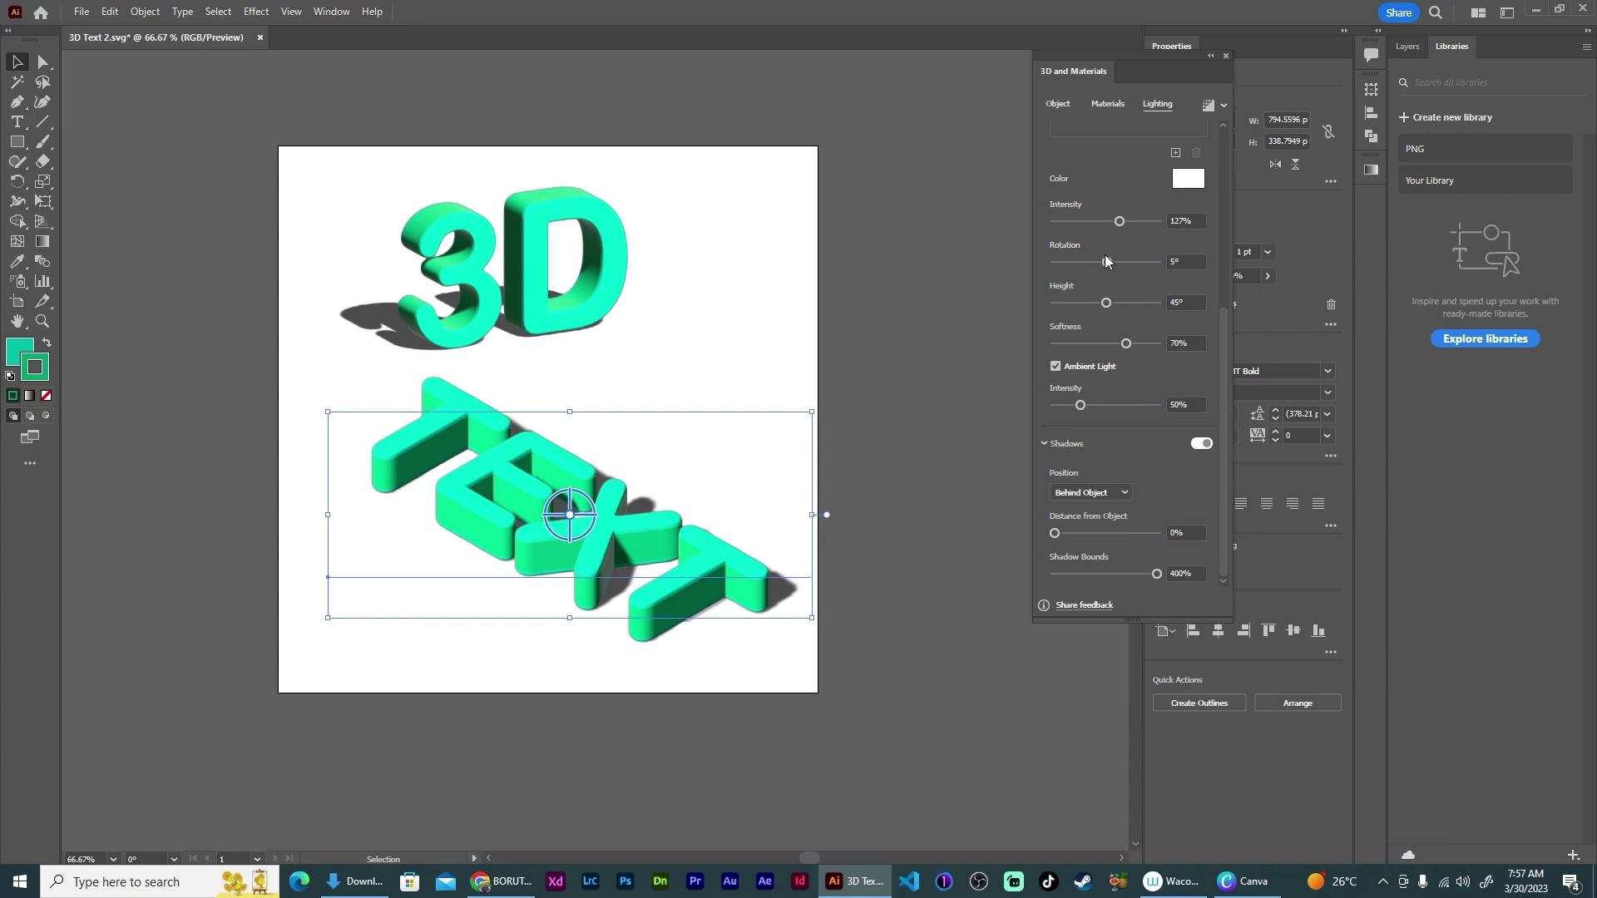
left_click_drag(1107, 263, 1128, 264)
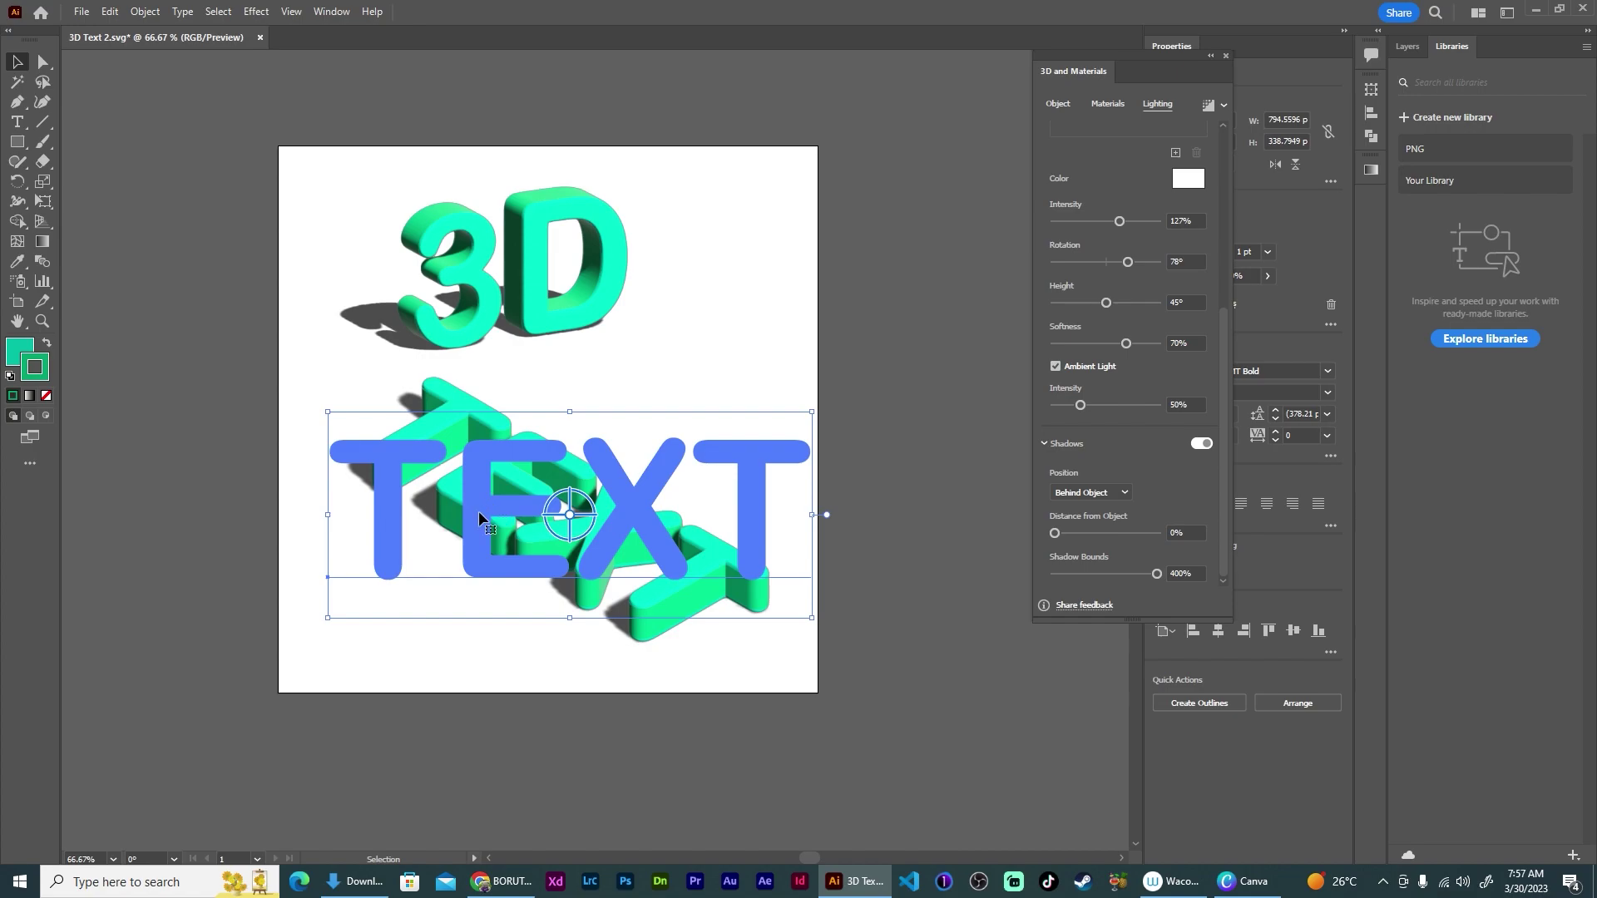
double_click(20, 353)
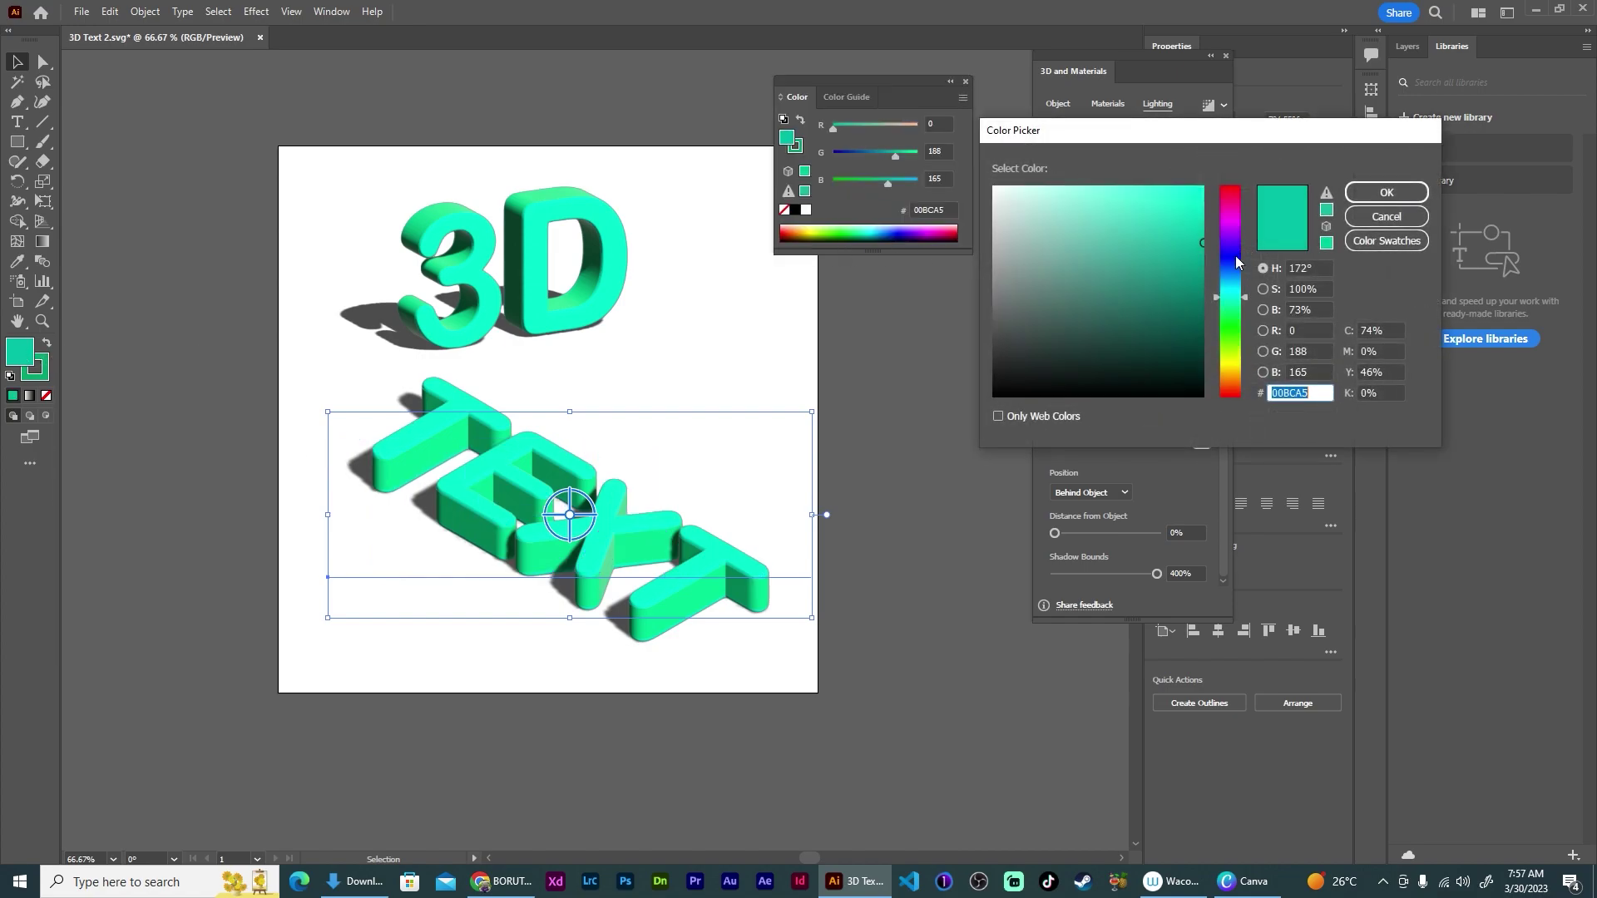
- Change the TEXT fill to magenta #BA0AA8
left_click(1231, 226)
left_click_drag(1228, 226, 1228, 220)
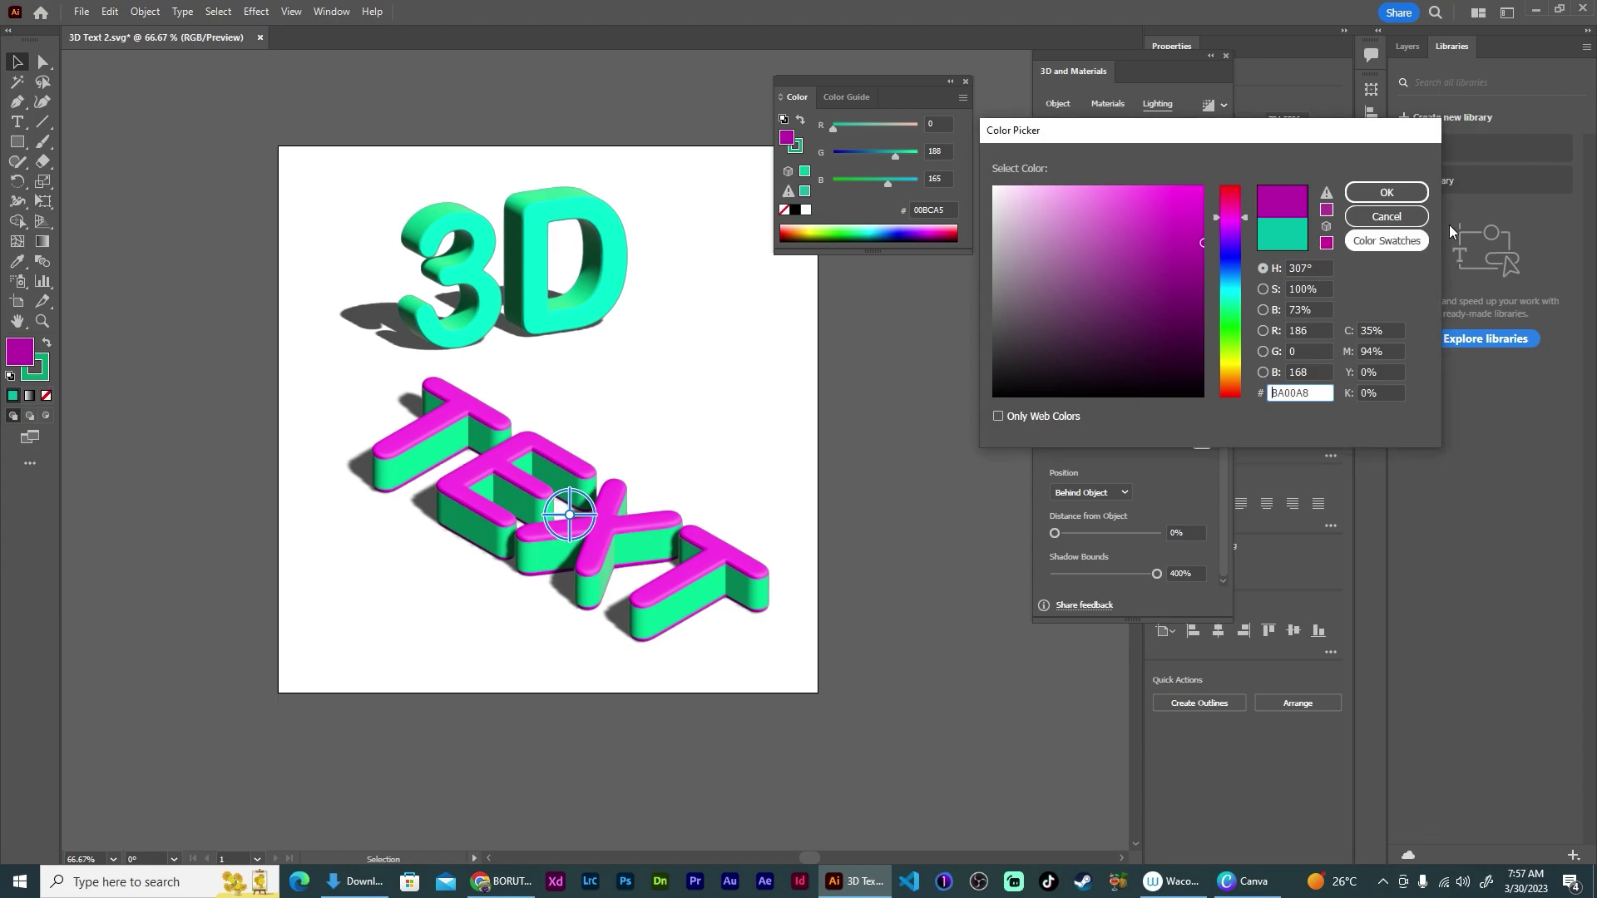
left_click(1387, 193)
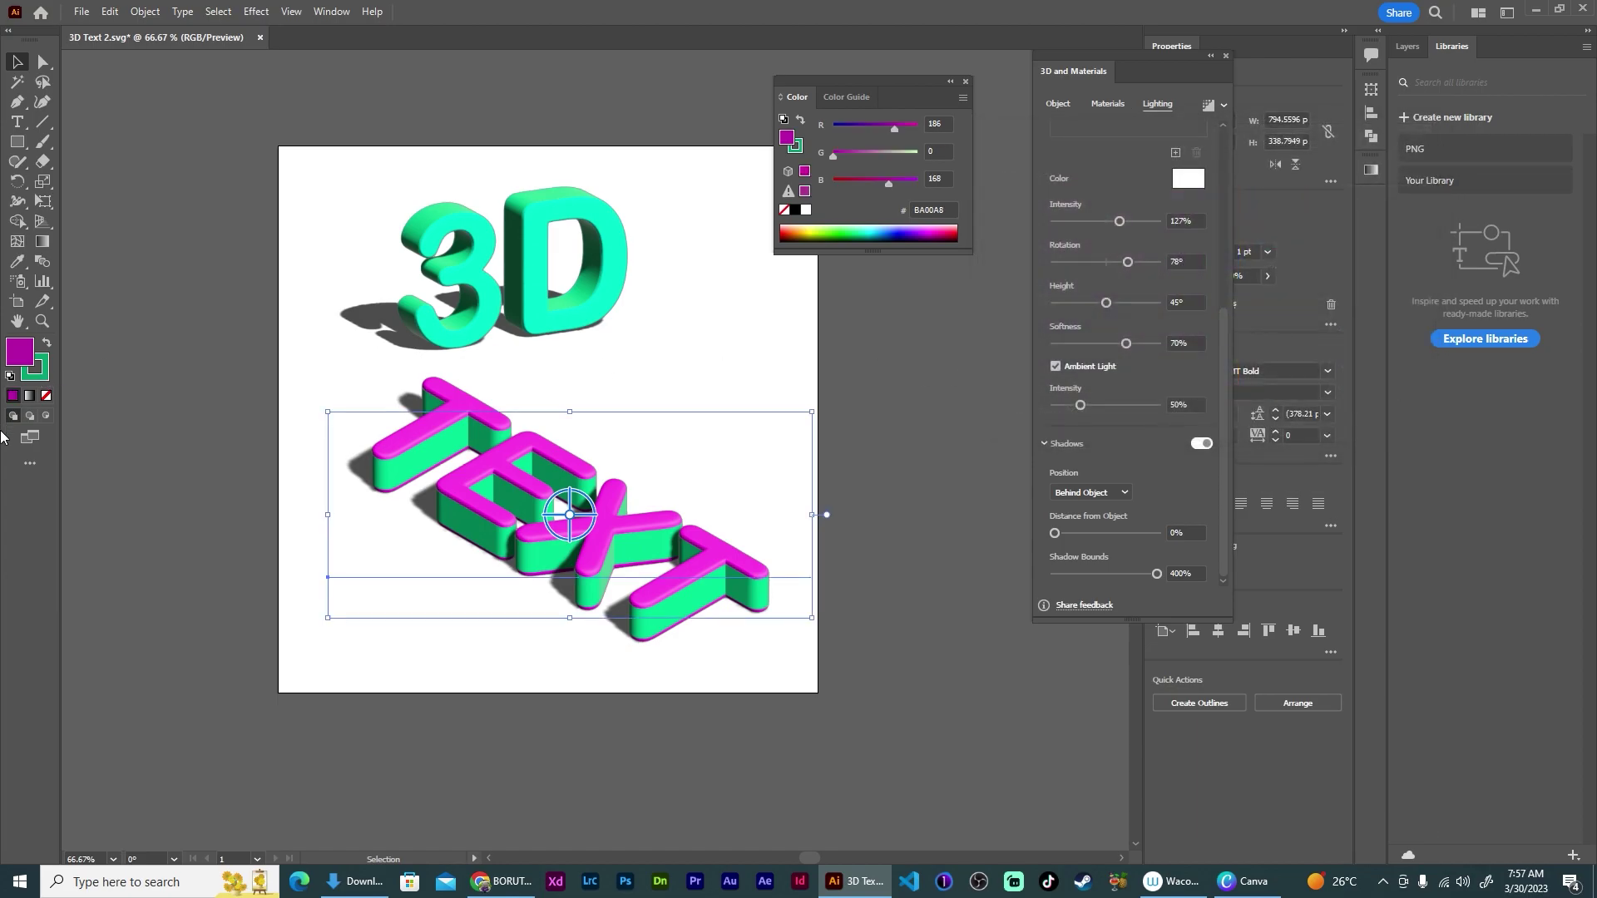
- Set the TEXT stroke to light pink F970E9, hue 309°
double_click(46, 375)
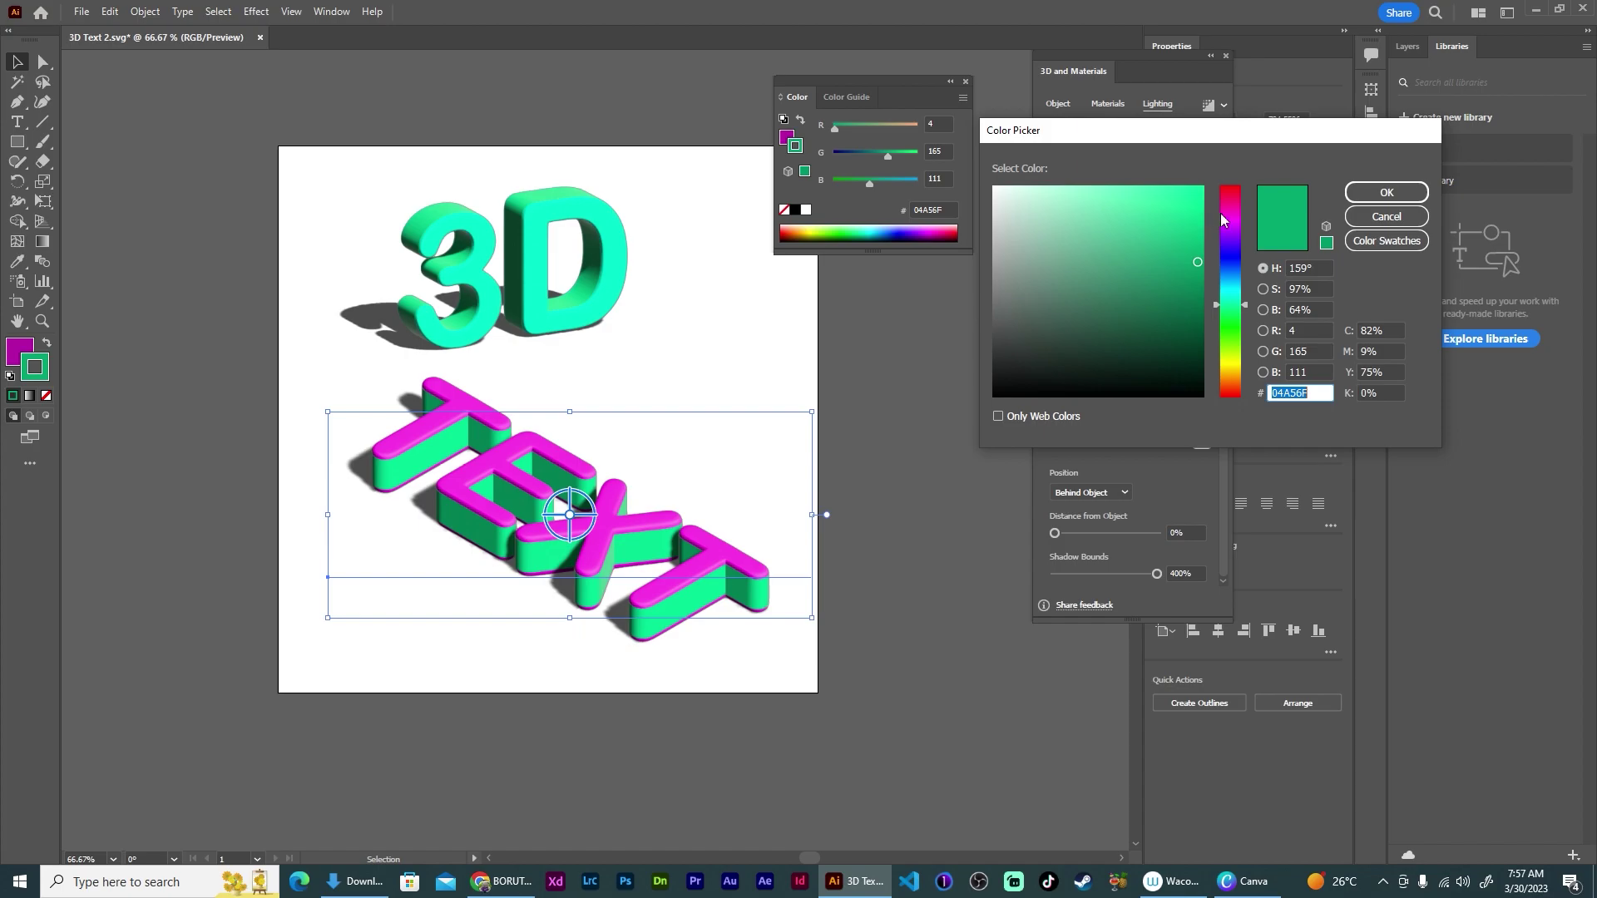
left_click(1222, 218)
left_click_drag(1152, 197, 1110, 188)
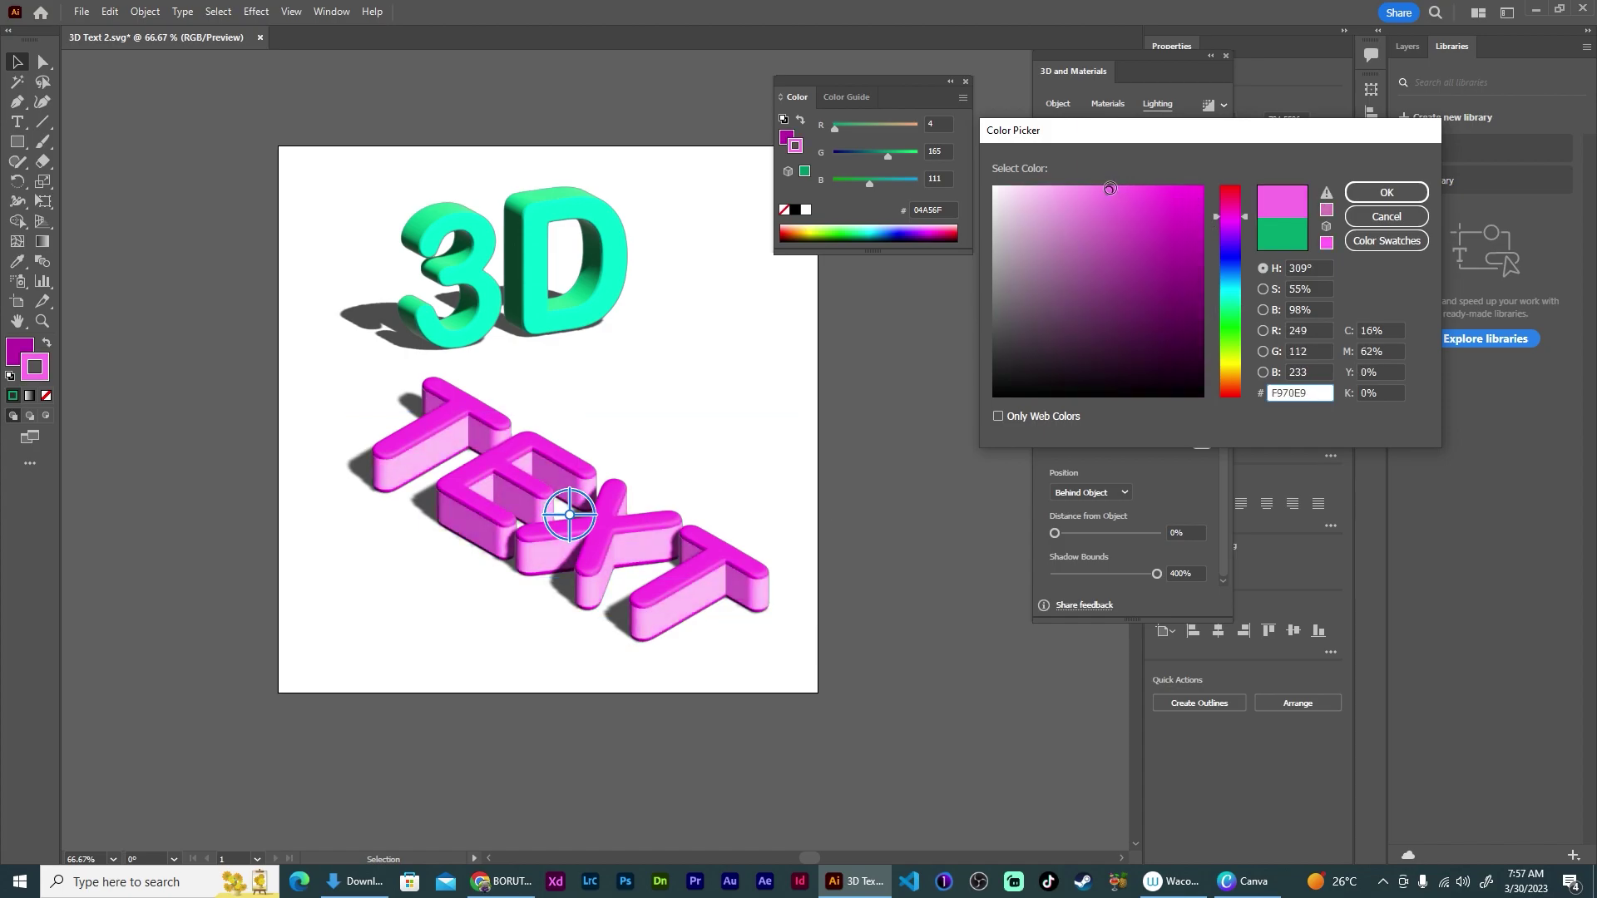
left_click(1387, 192)
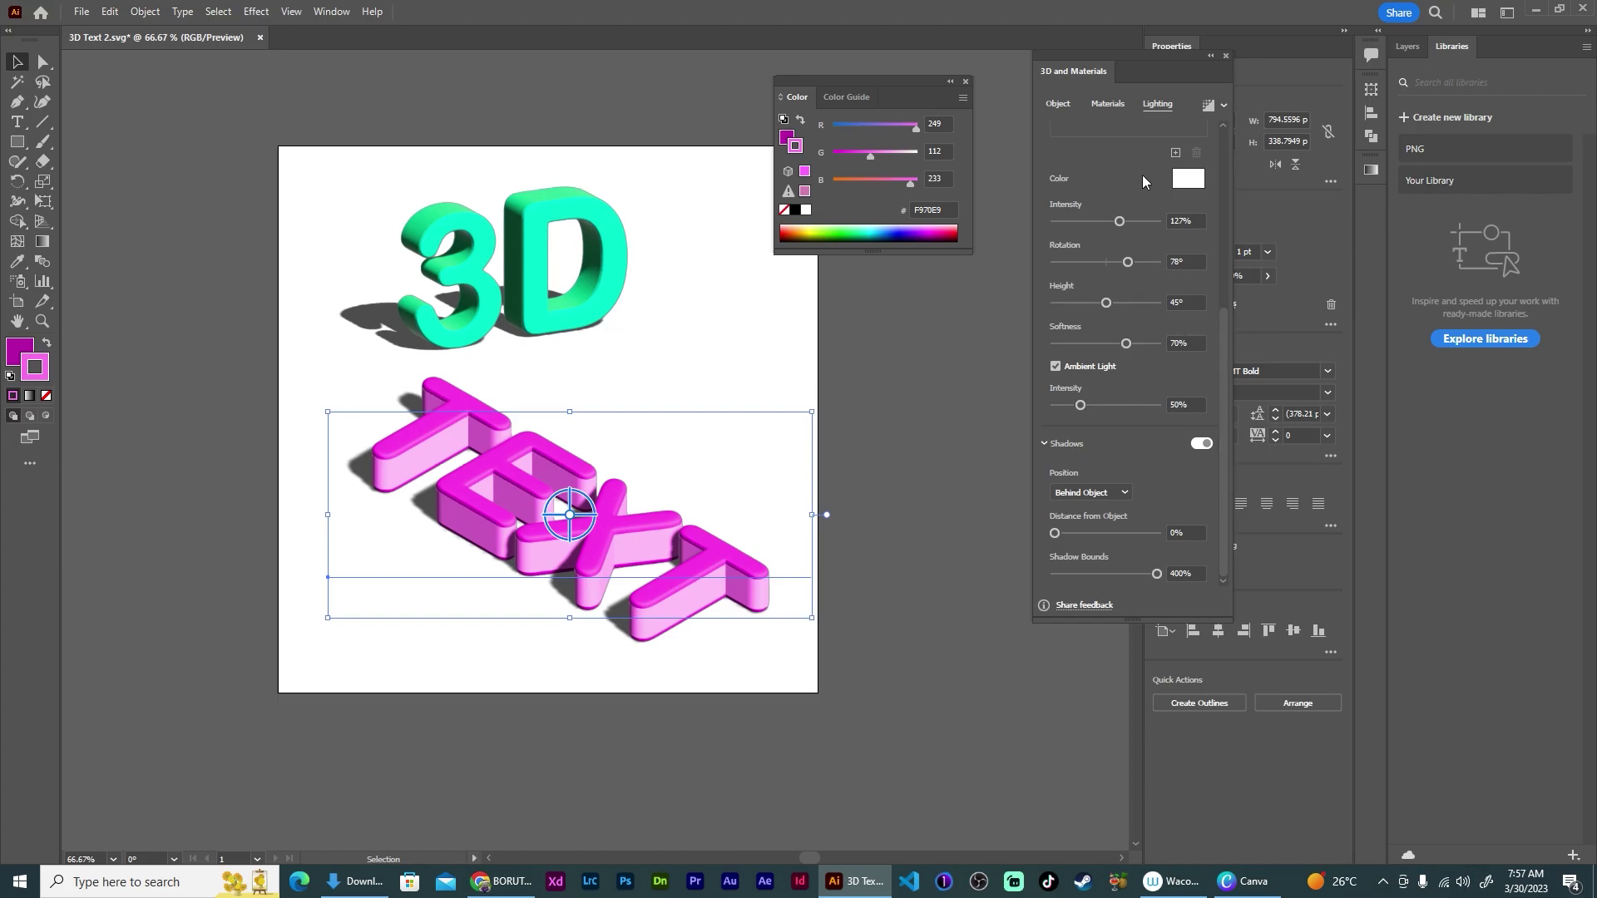
left_click(512, 278, "shift")
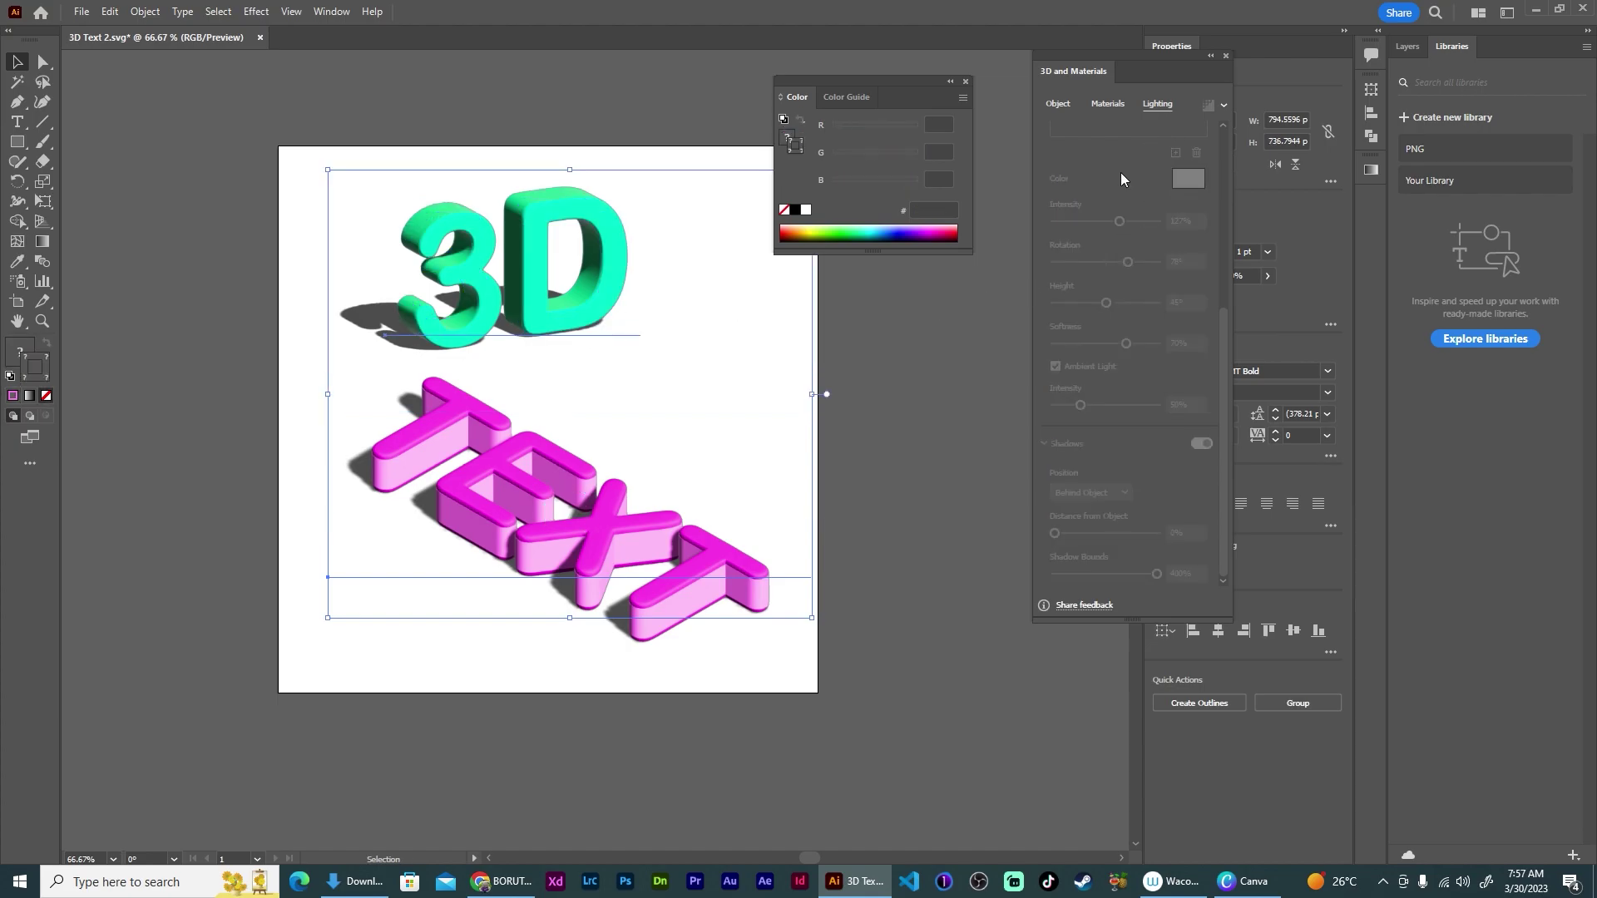
- Turn on Render with Ray Tracing for the teal 3D artwork and the pink TEXT artwork
left_click(966, 80)
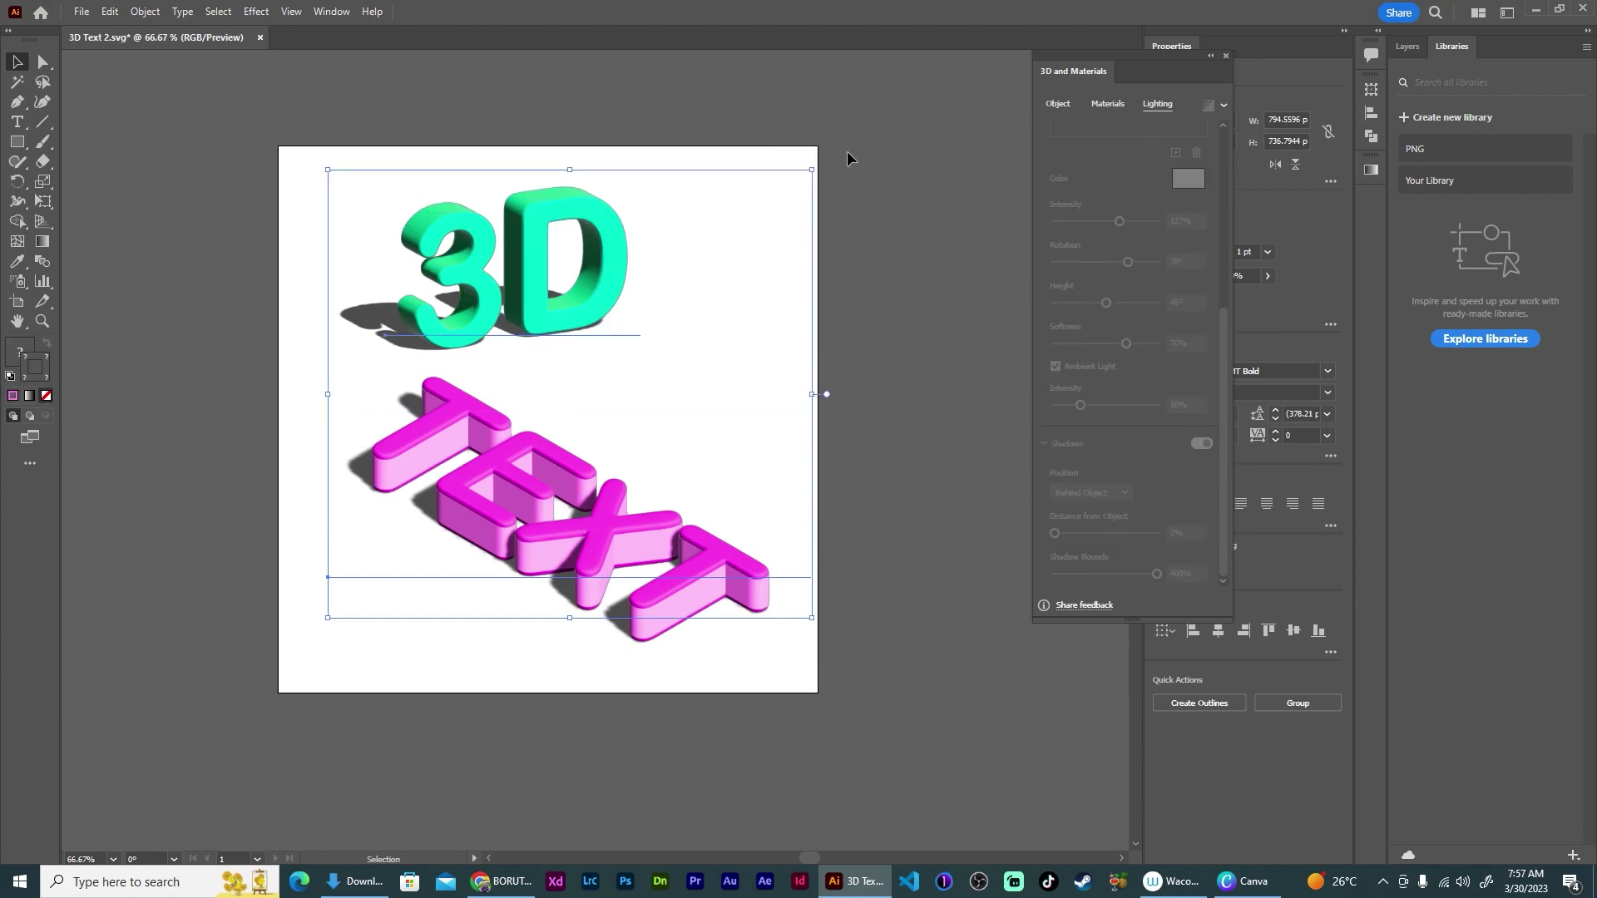
left_click(602, 121)
left_click(520, 274)
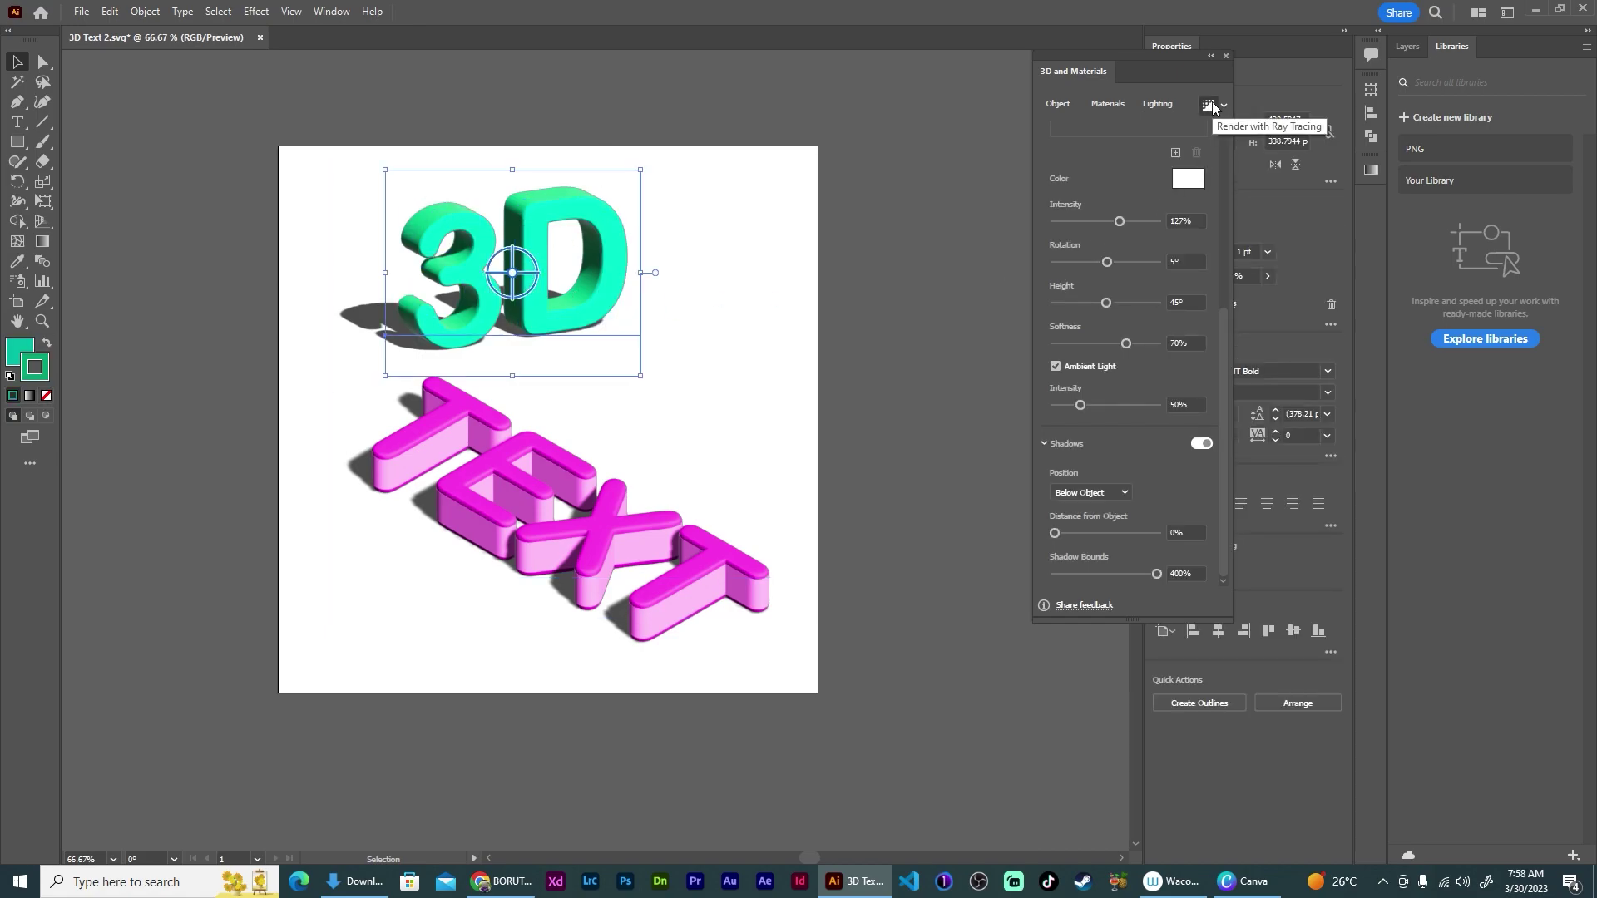
left_click_drag(536, 268, 524, 277)
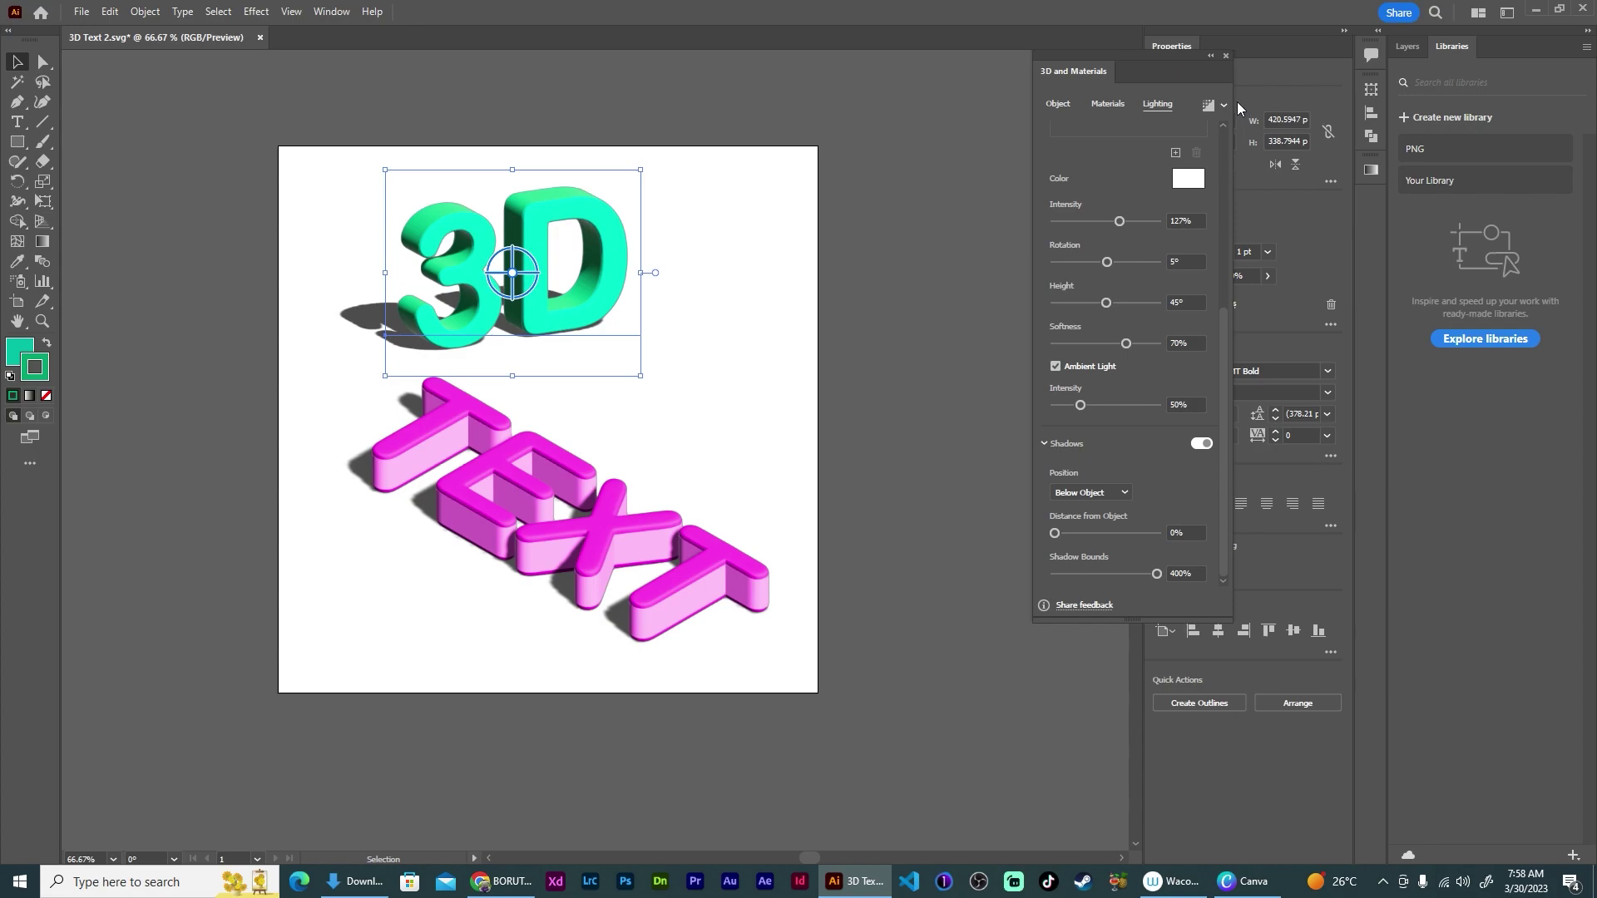
left_click(1208, 106)
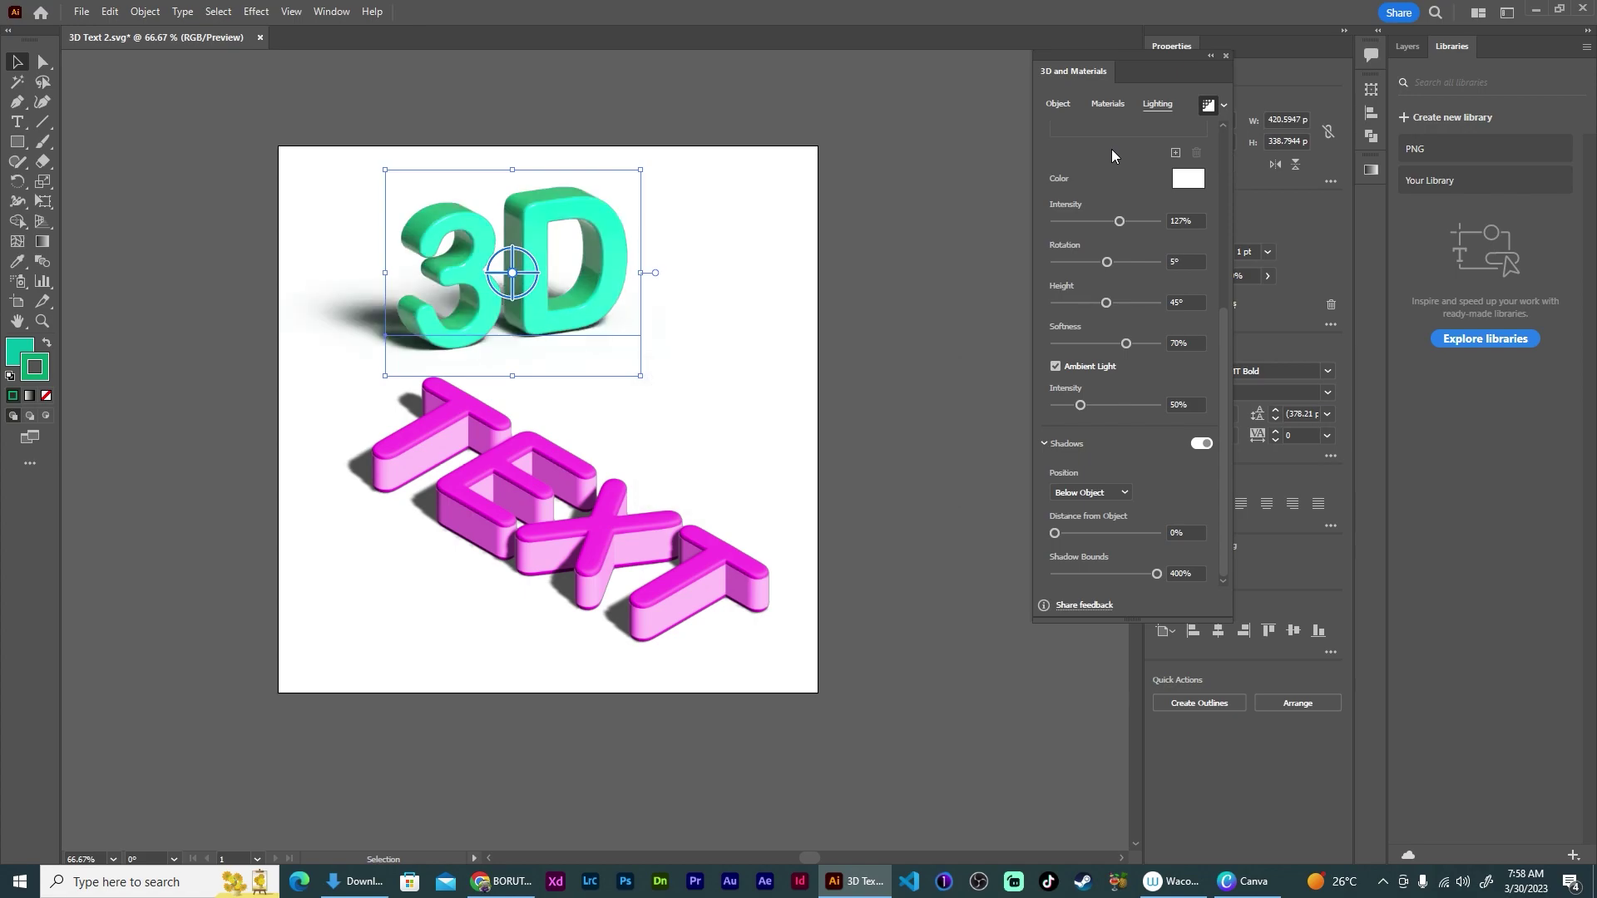
left_click(604, 536)
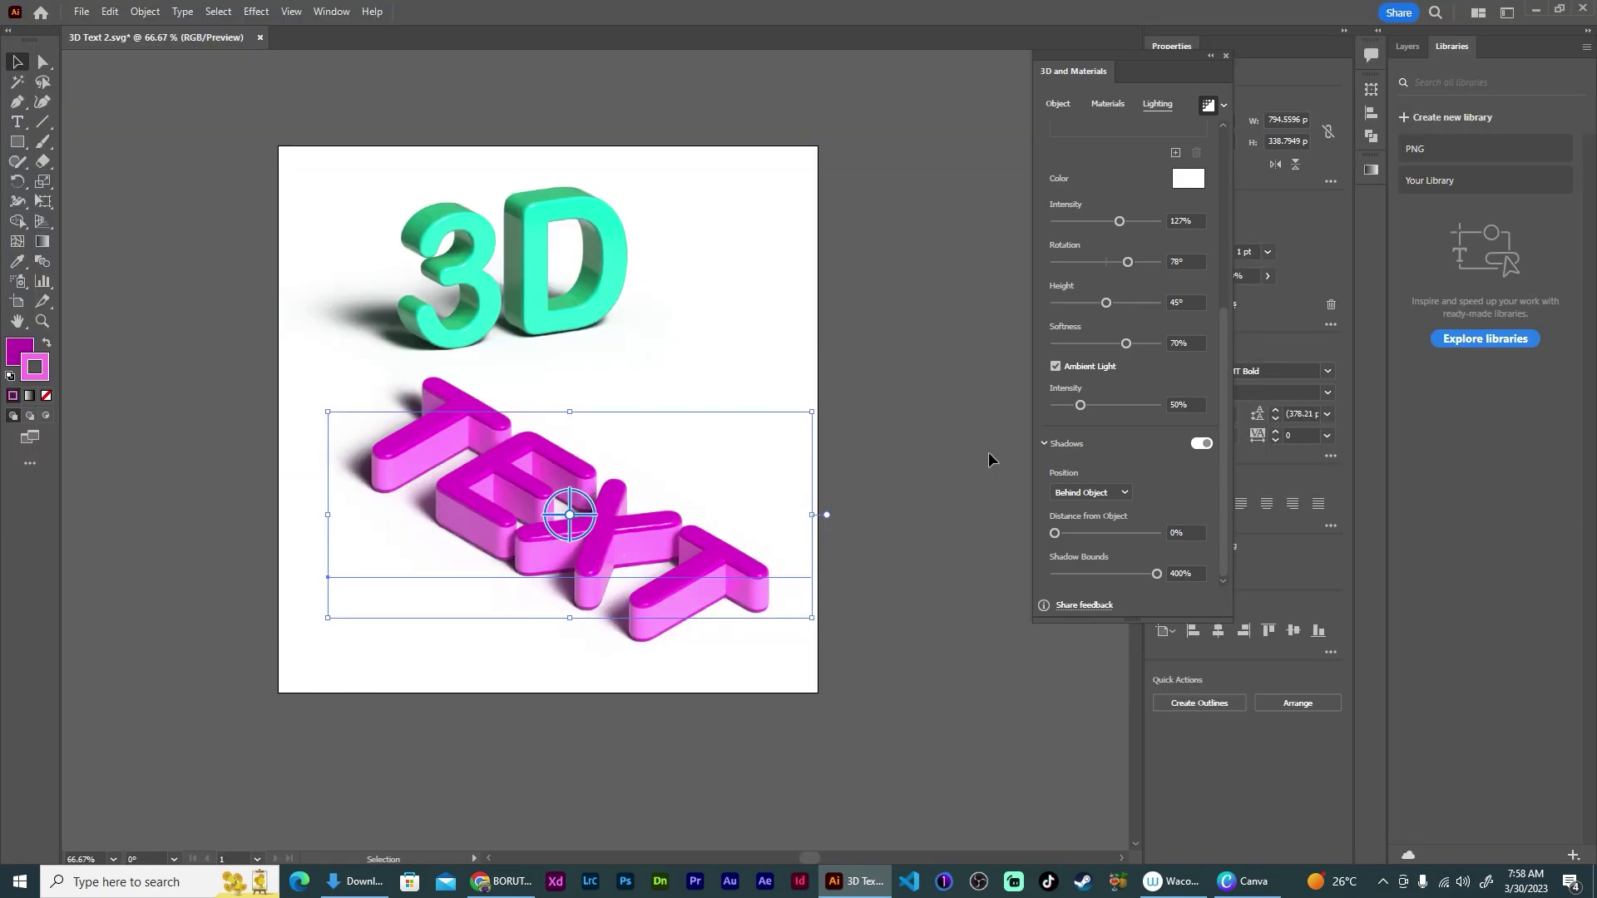
left_click(422, 83)
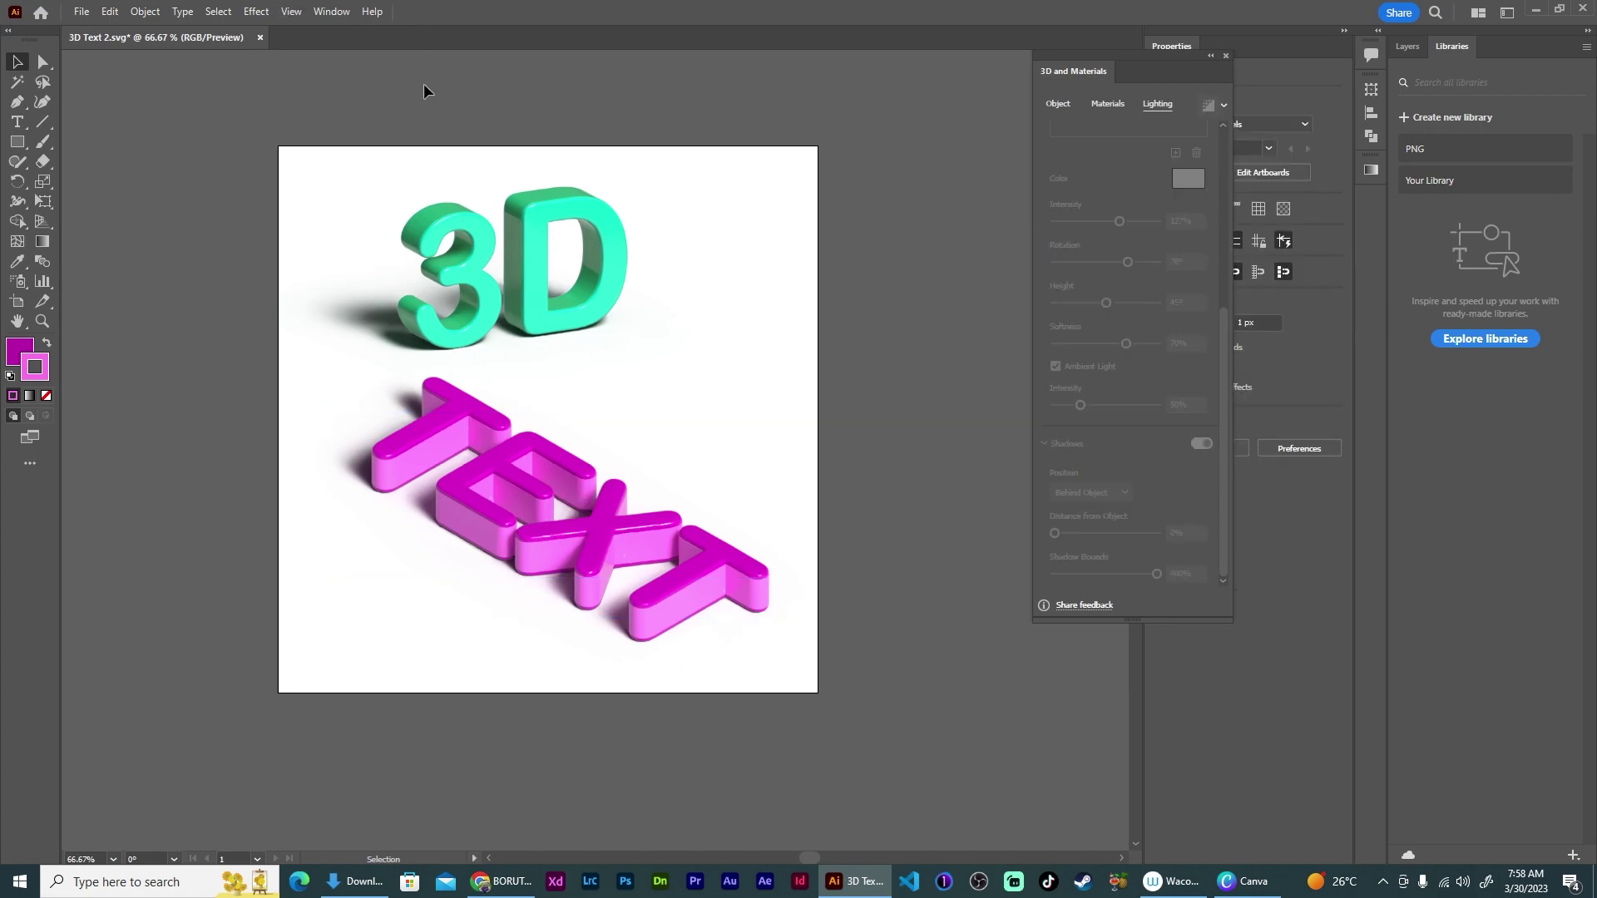
- Save the artboard through Export for Screens as a PNG at 2x scale
left_click(87, 19)
mouse_move(254, 375)
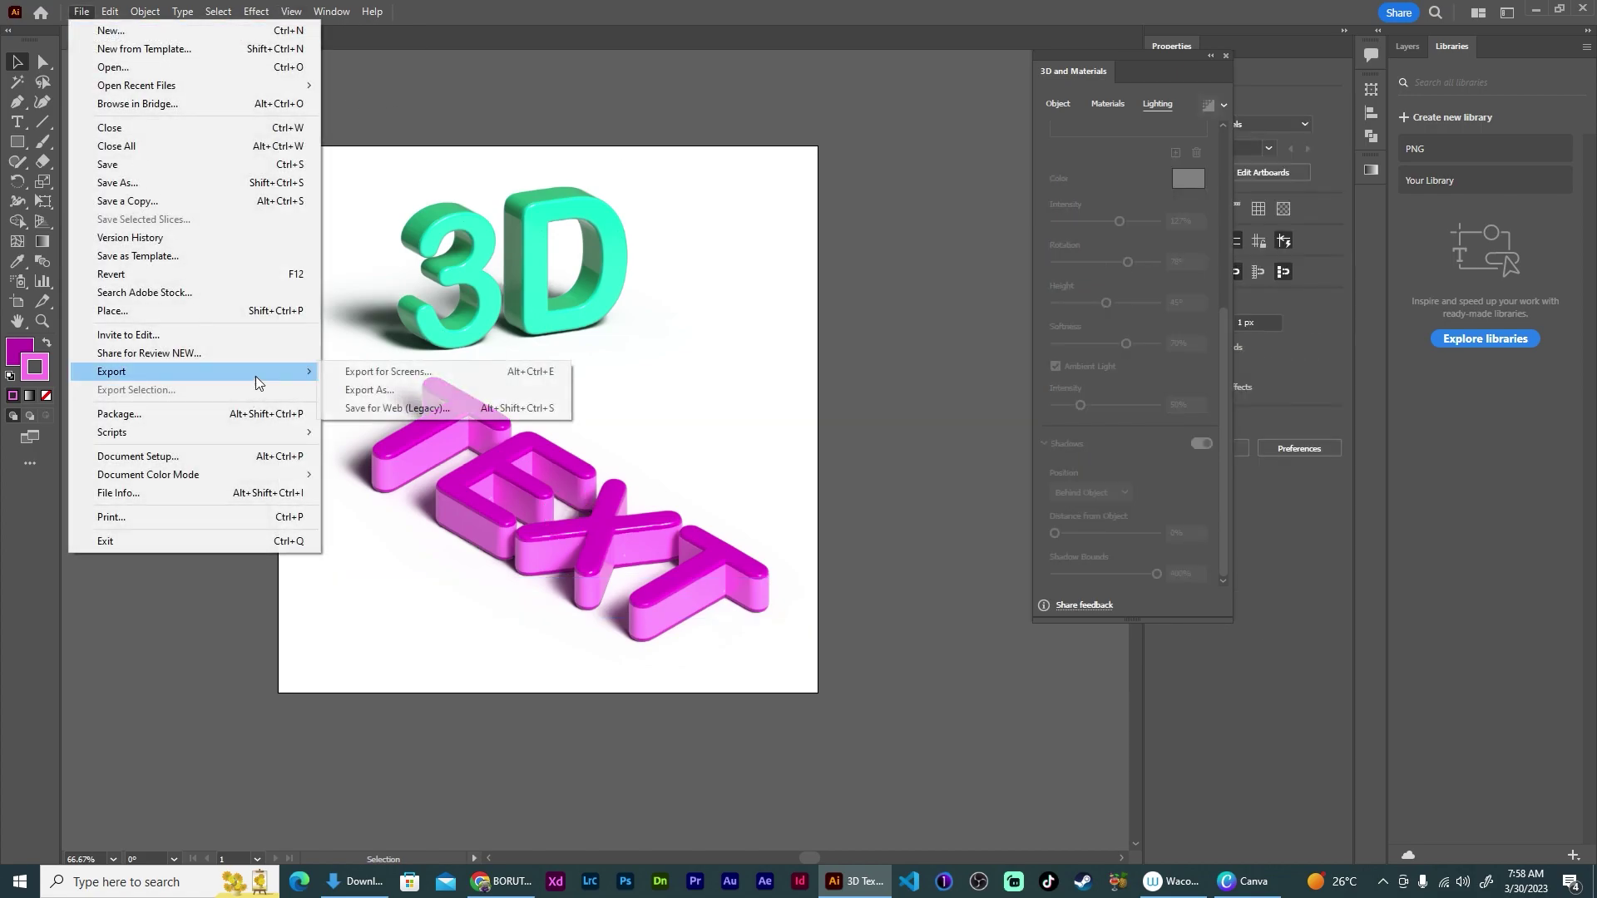
left_click(369, 376)
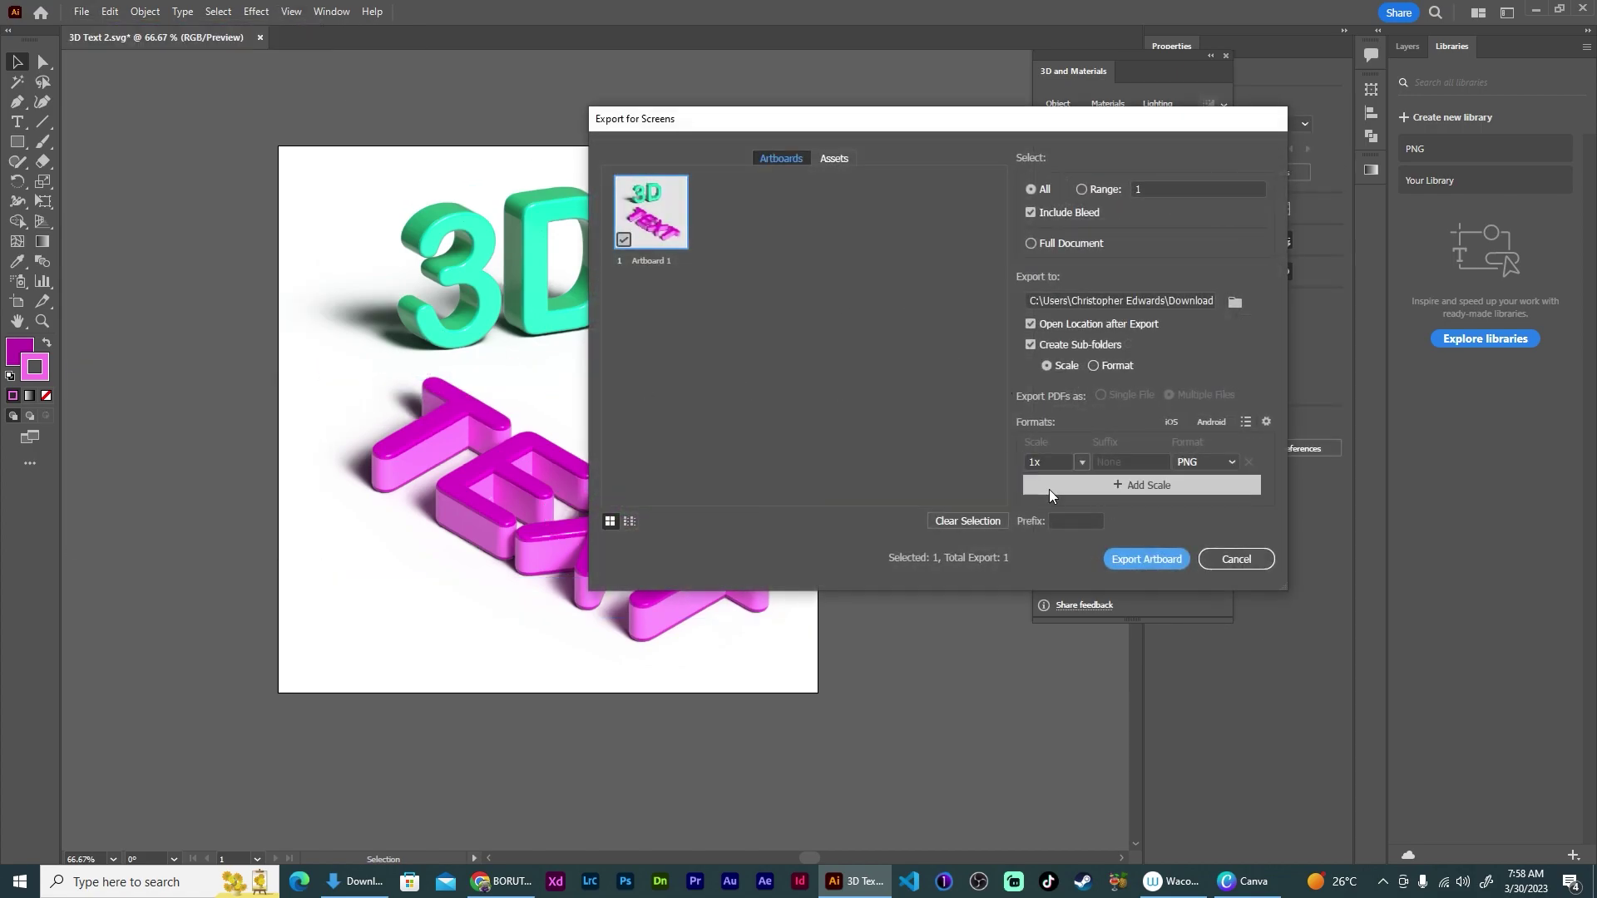
left_click(1081, 462)
left_click(1098, 499)
left_click(1160, 559)
left_click(1244, 882)
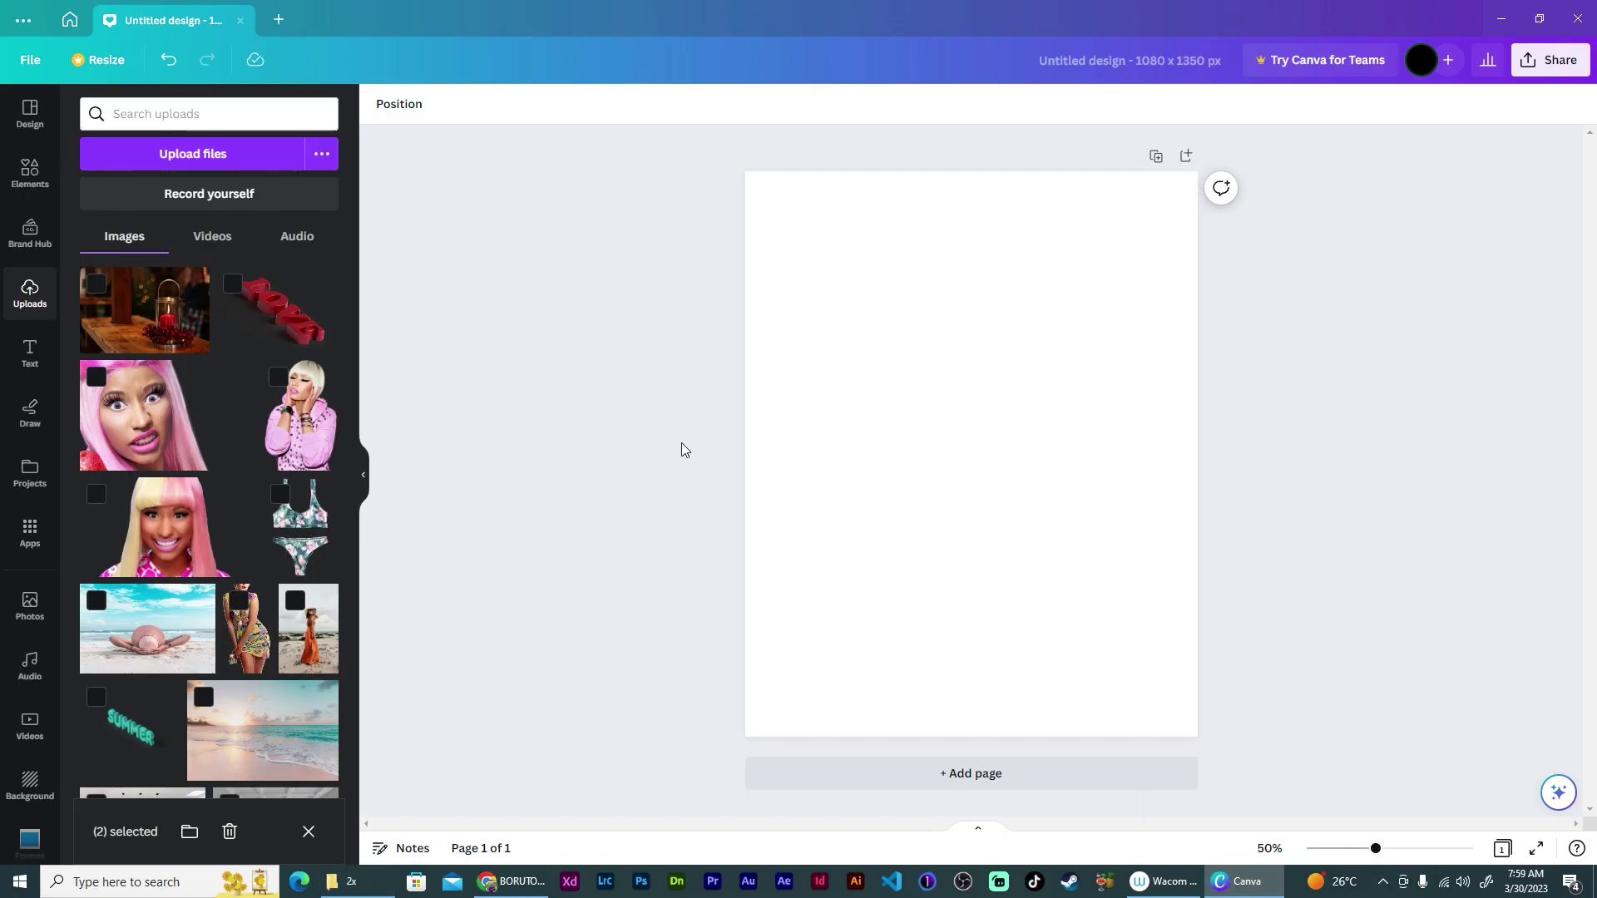
- Upload the exported 3D TEXT PNG to Canva, add it to the page, and enlarge it
left_click_drag(432, 466, 252, 462)
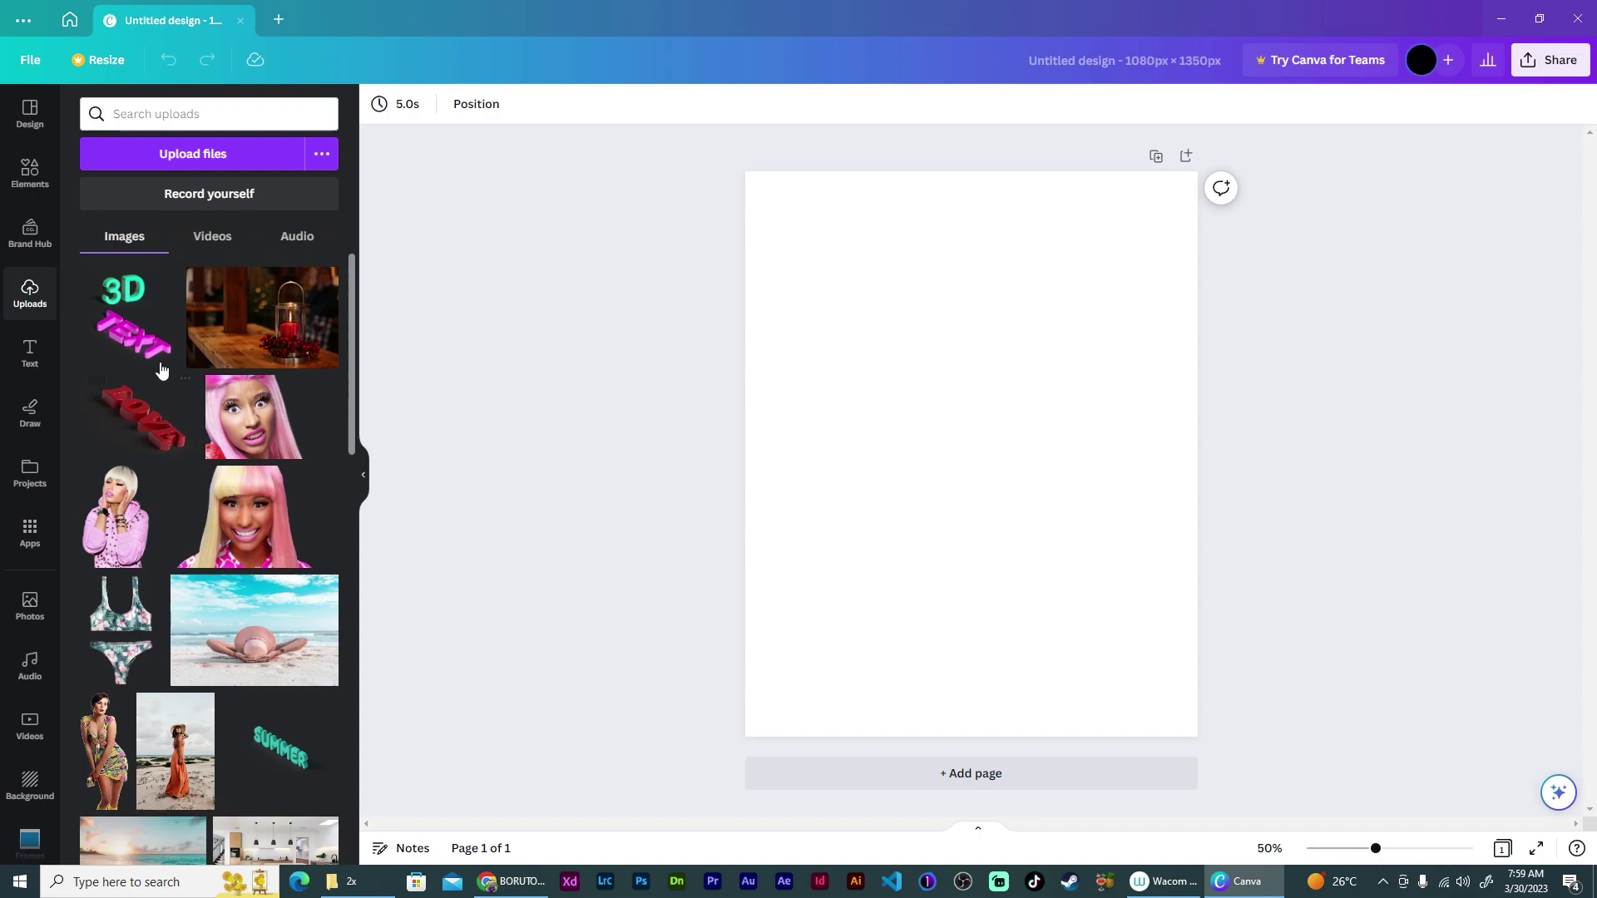
left_click(140, 337)
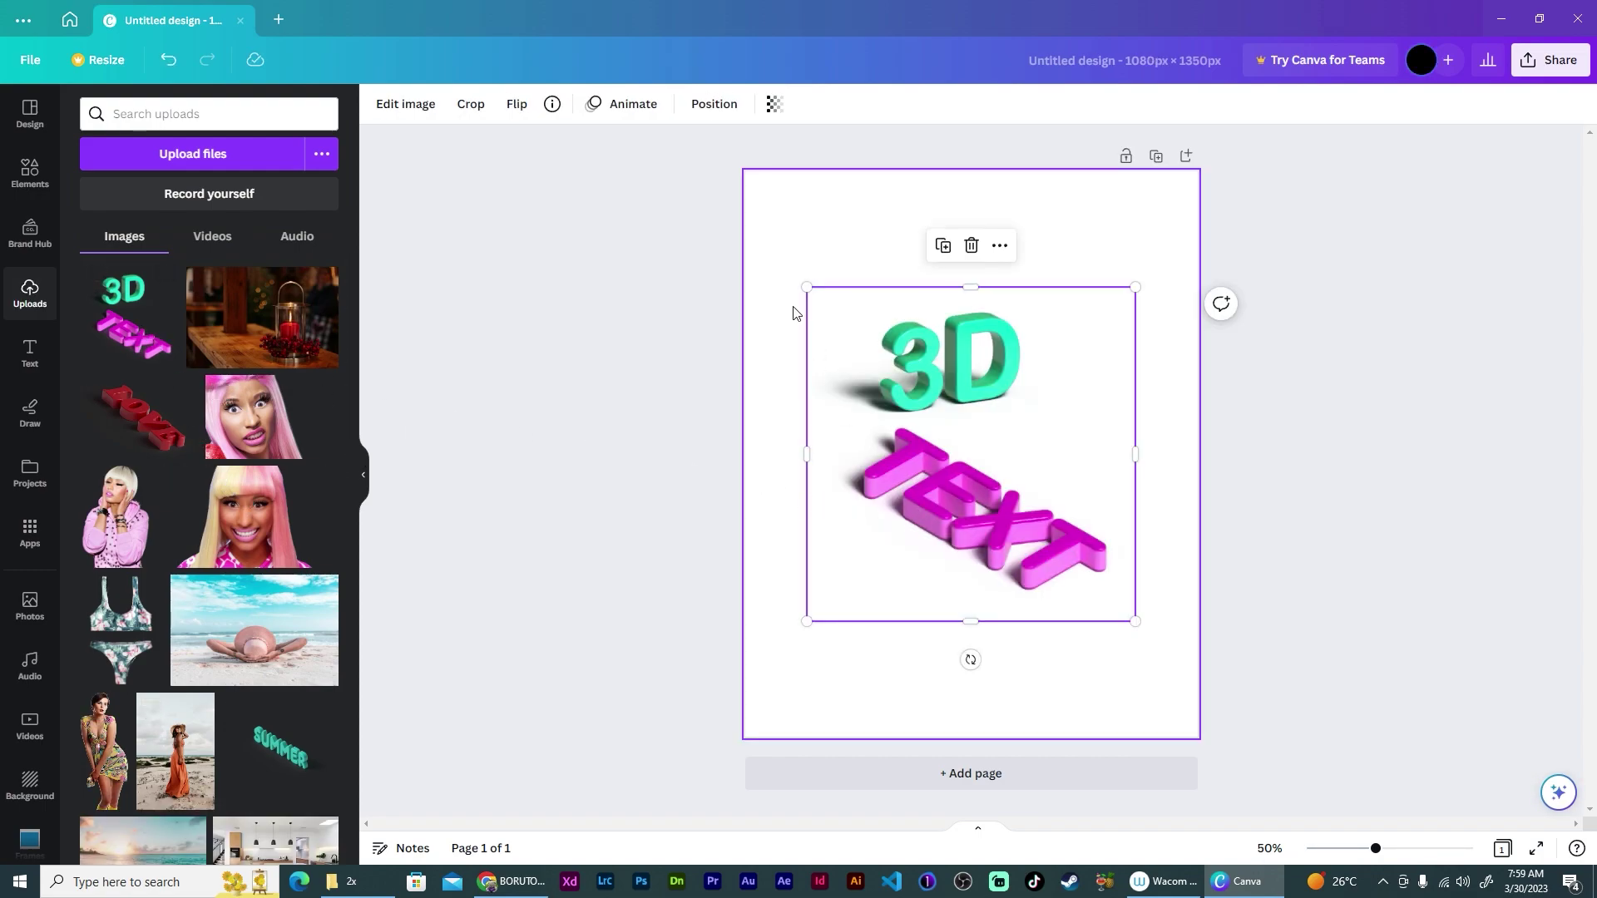
left_click_drag(806, 287, 775, 255)
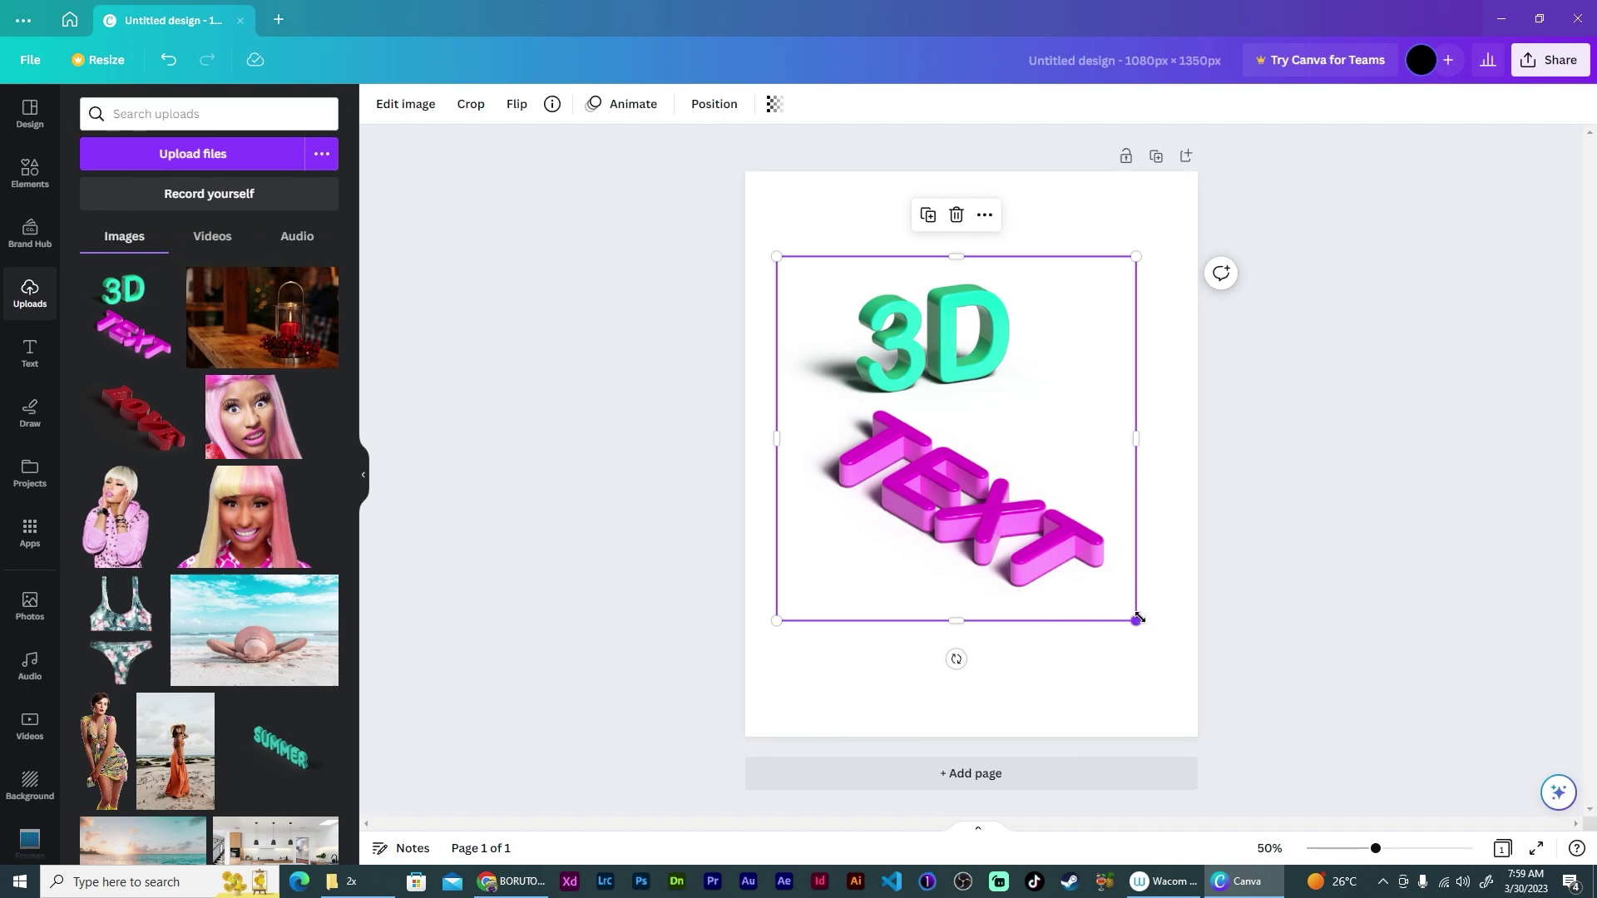
left_click_drag(1137, 618, 1166, 651)
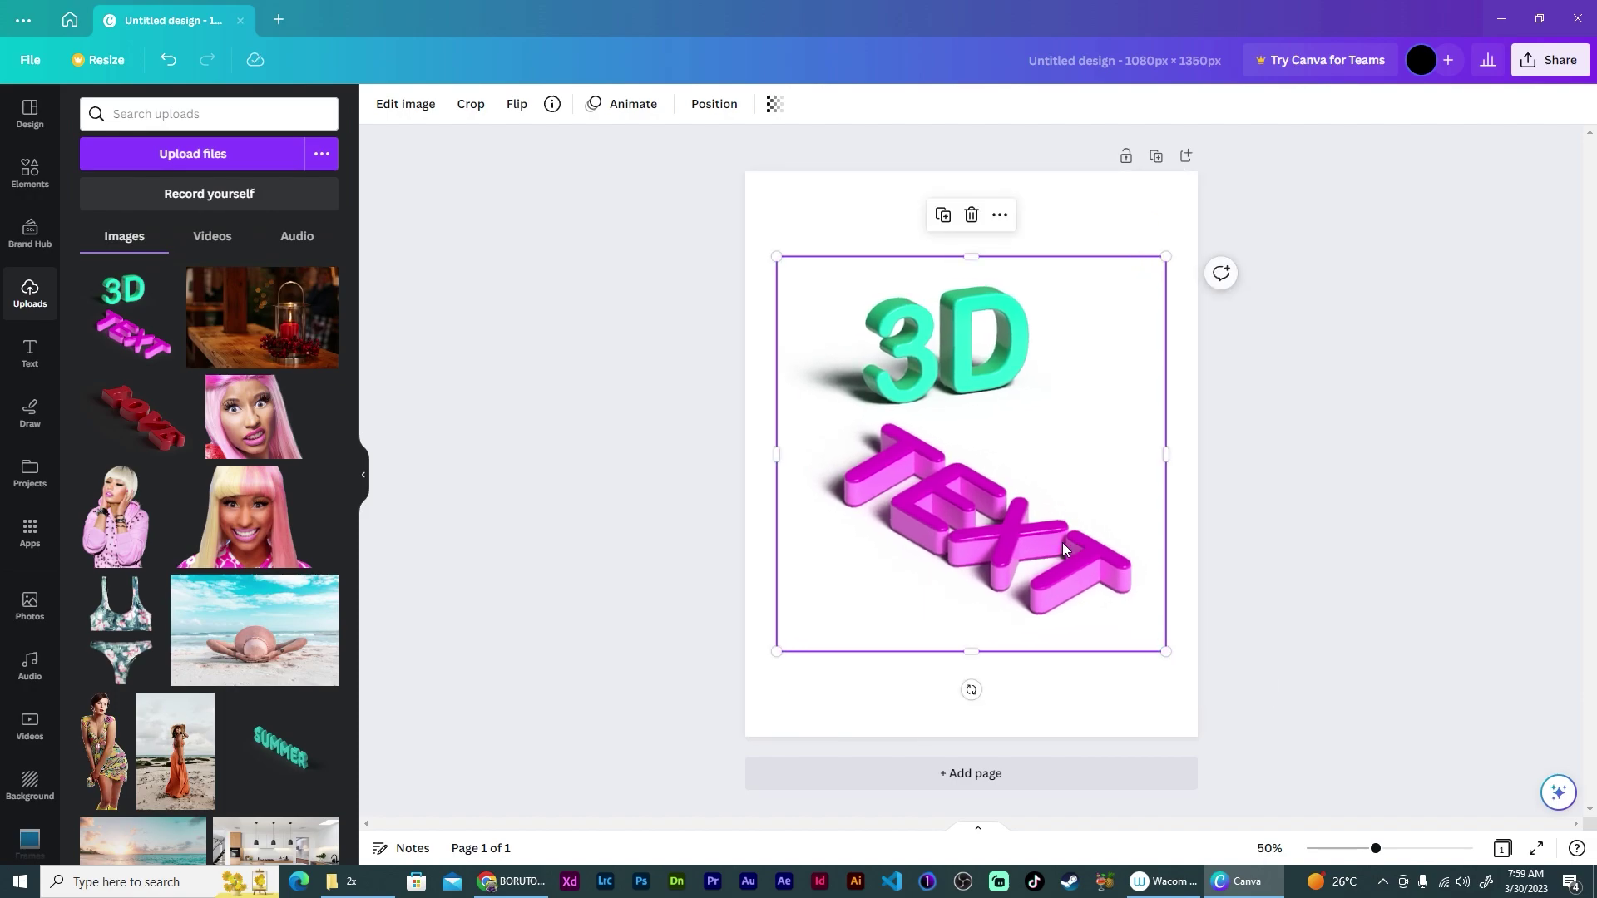
left_click(30, 172)
- Add a square, stretch it over the whole page, and send it behind the artwork
left_click(110, 287)
left_click_drag(935, 430, 755, 203)
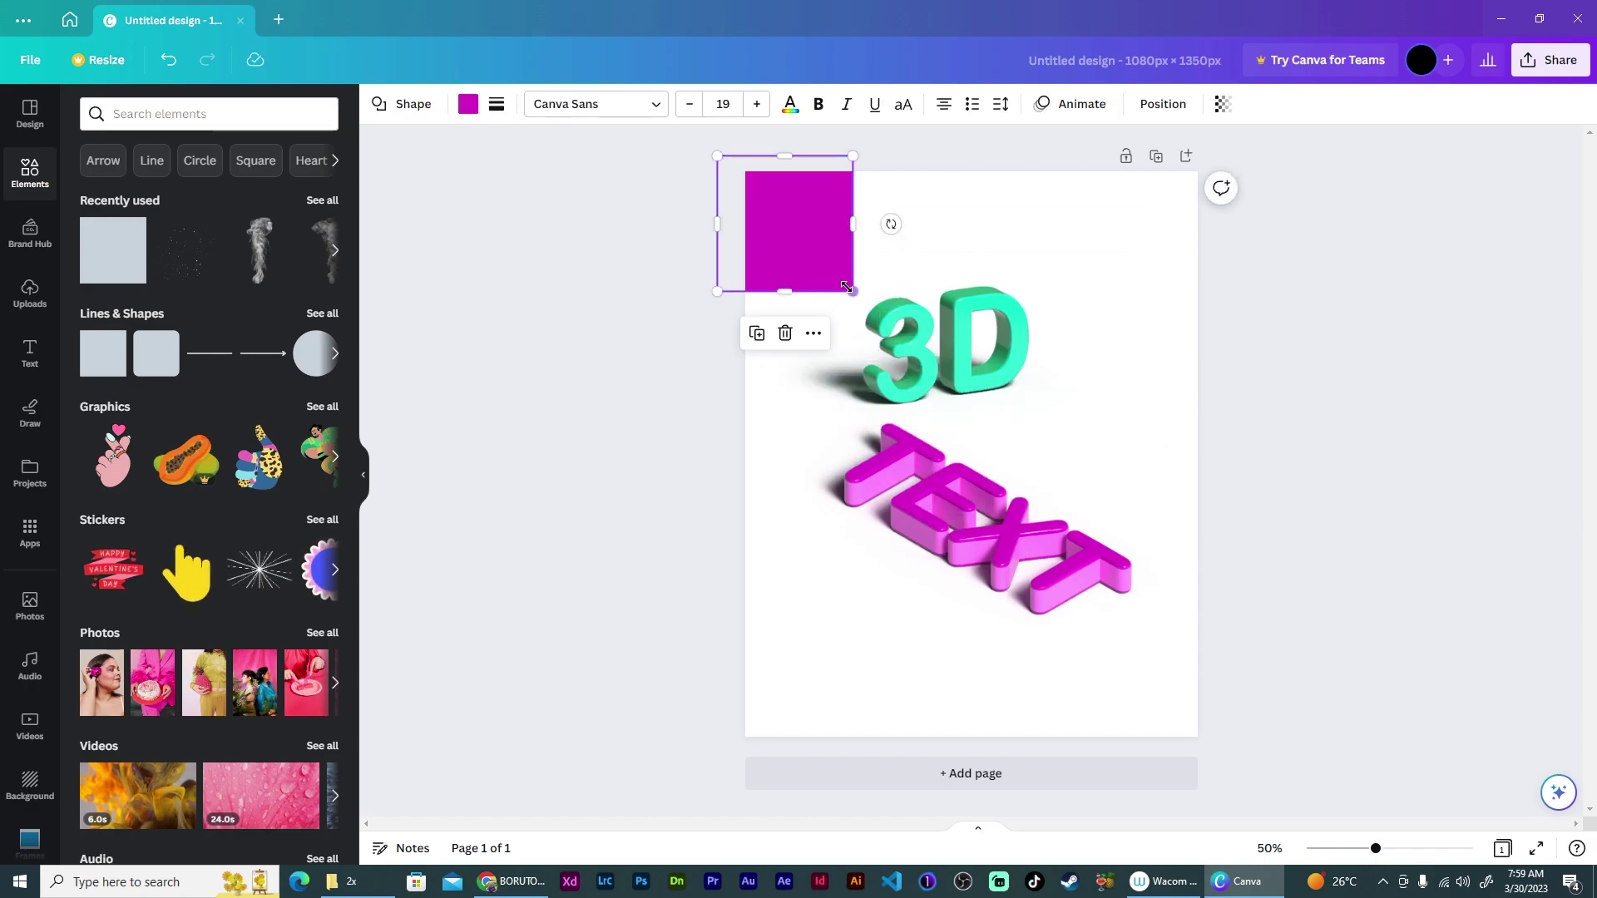
left_click_drag(852, 292, 1243, 748)
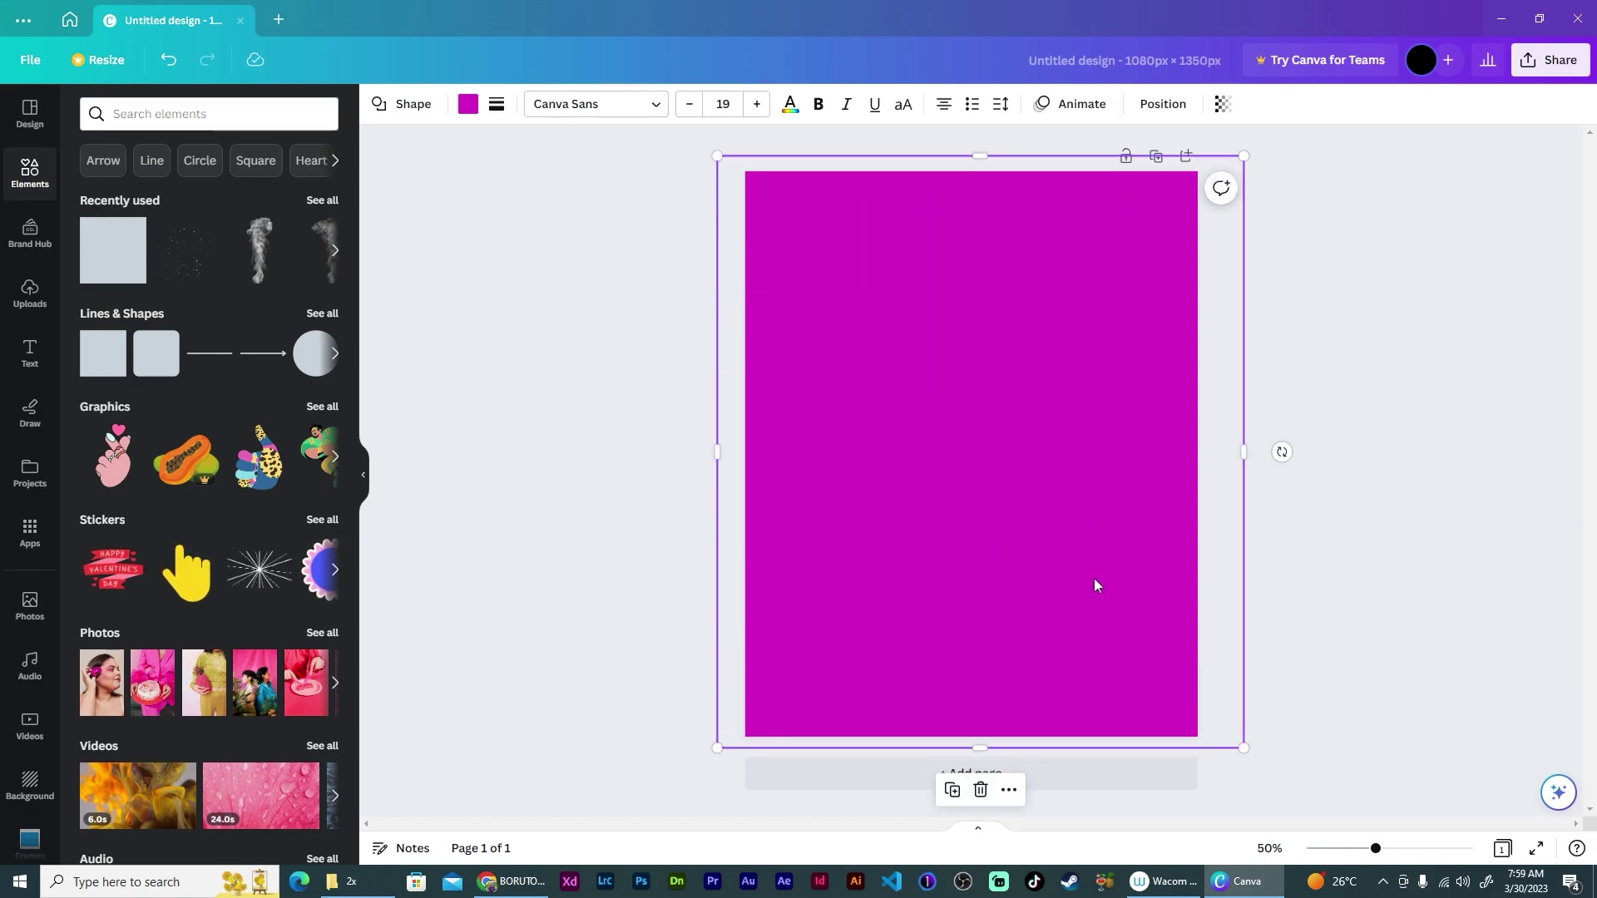
key("ctrl+alt+bracketleft")
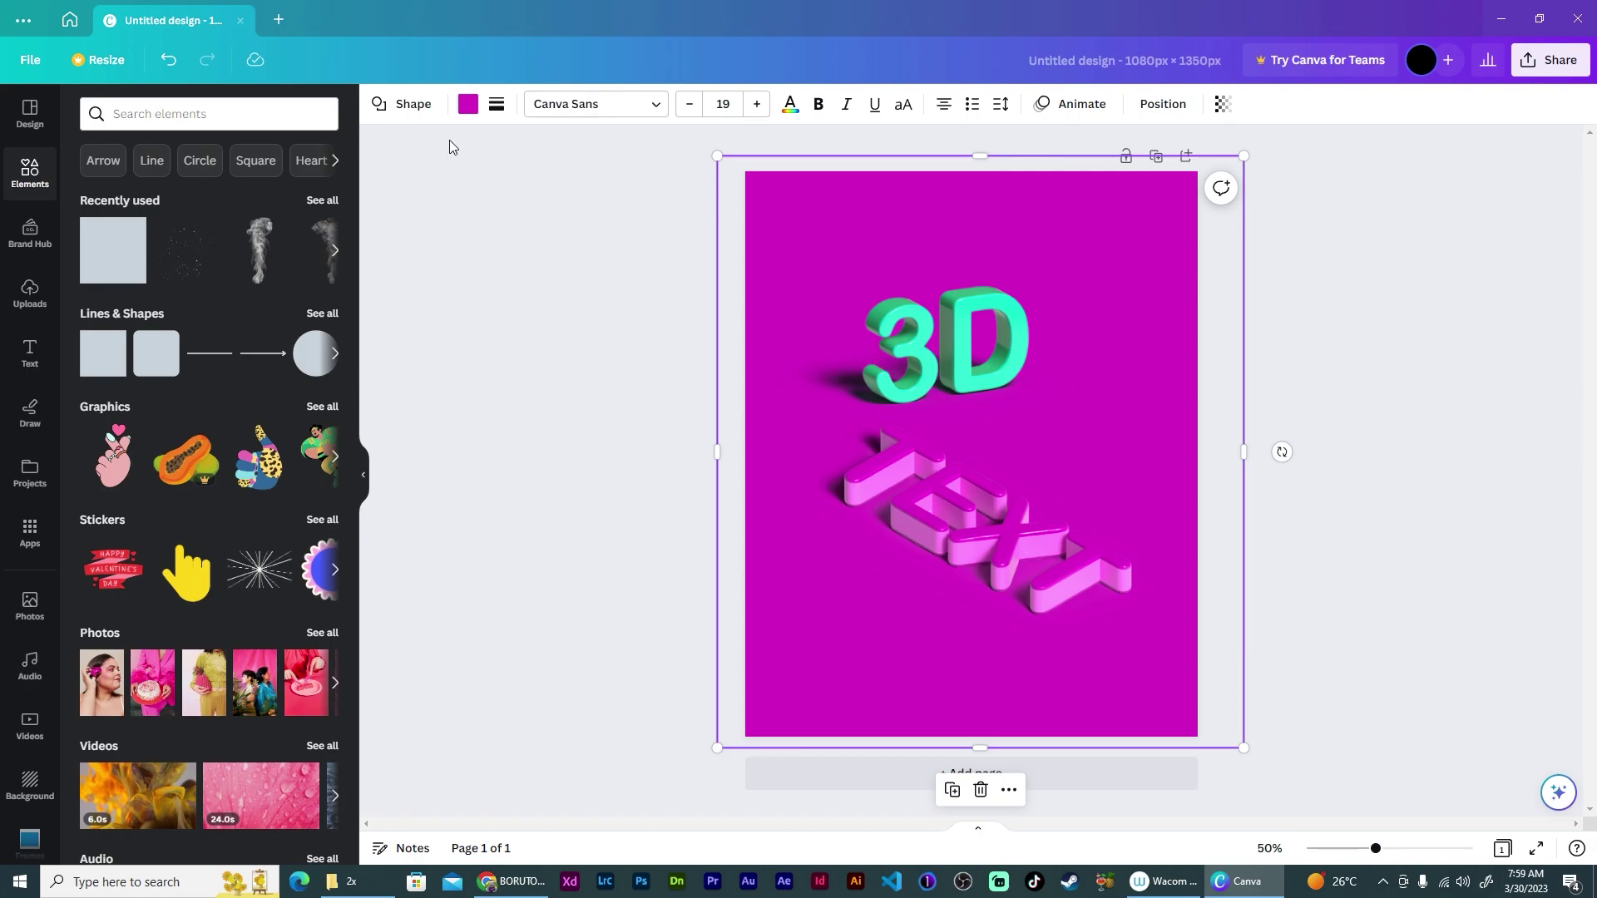
- Try several fills on the background square, then settle on the purple-cyan gradient
left_click(468, 103)
left_click(234, 409)
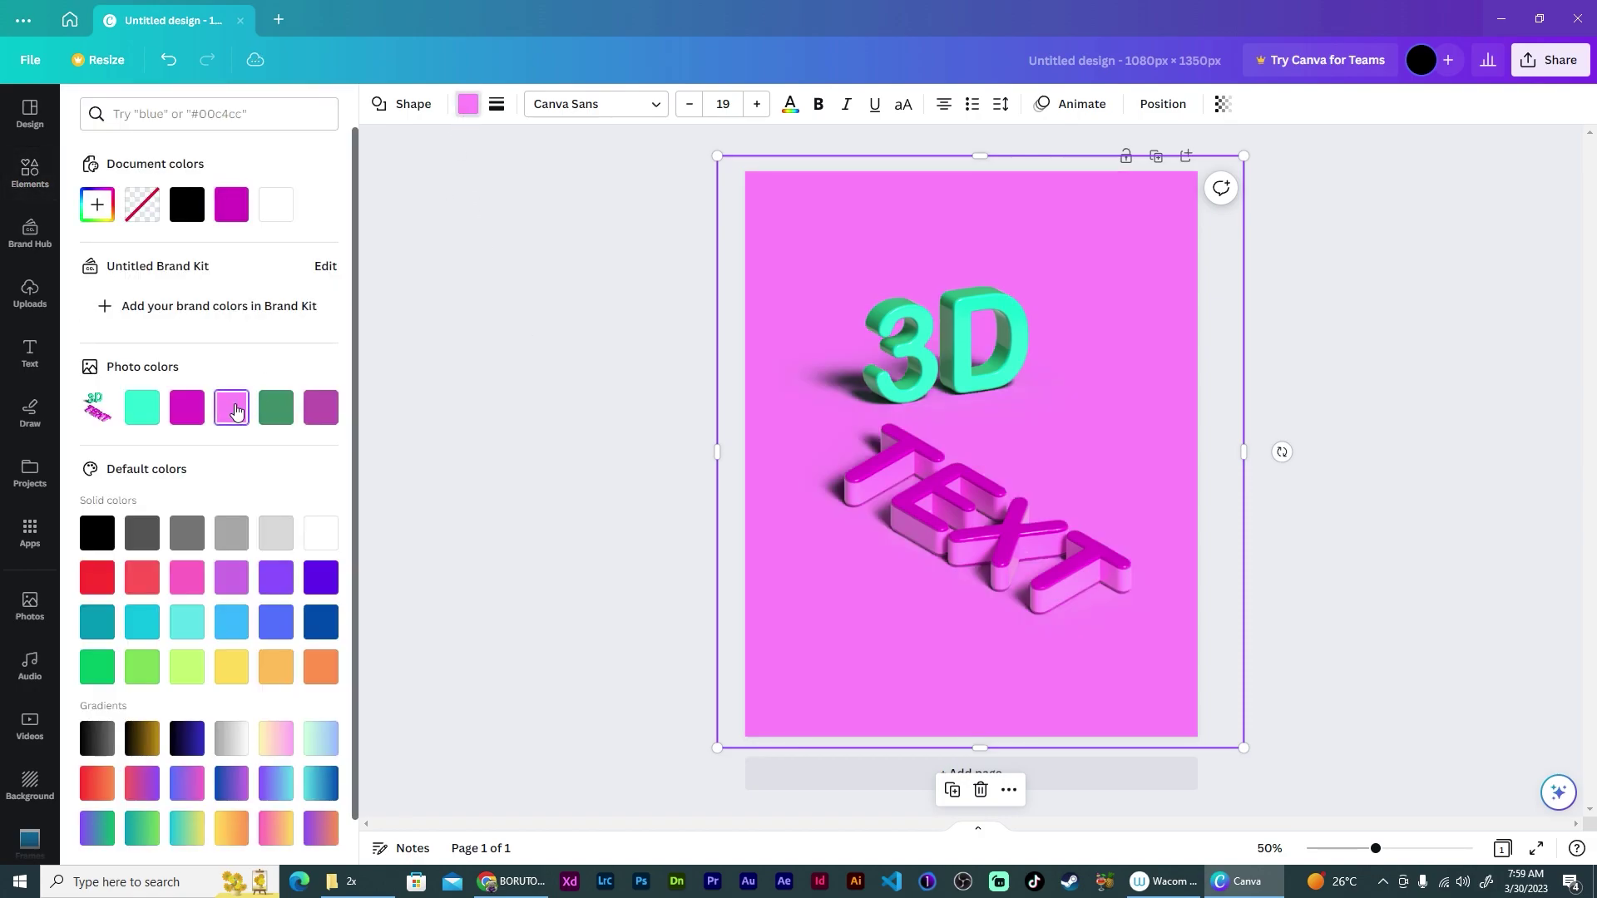
left_click(274, 409)
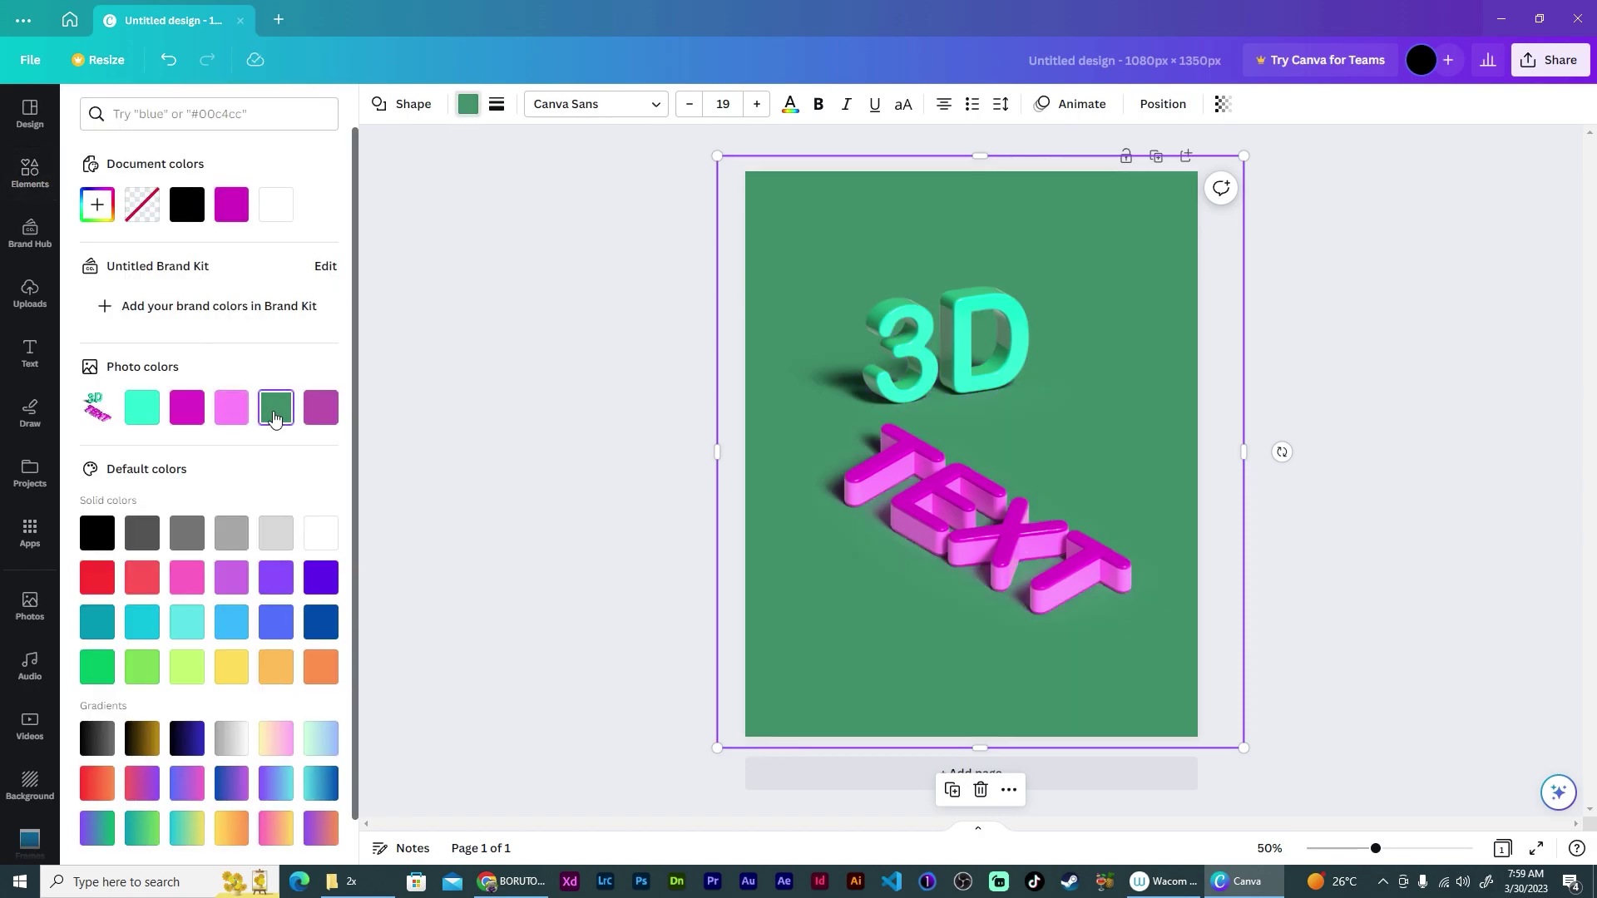
left_click(186, 408)
left_click(154, 409)
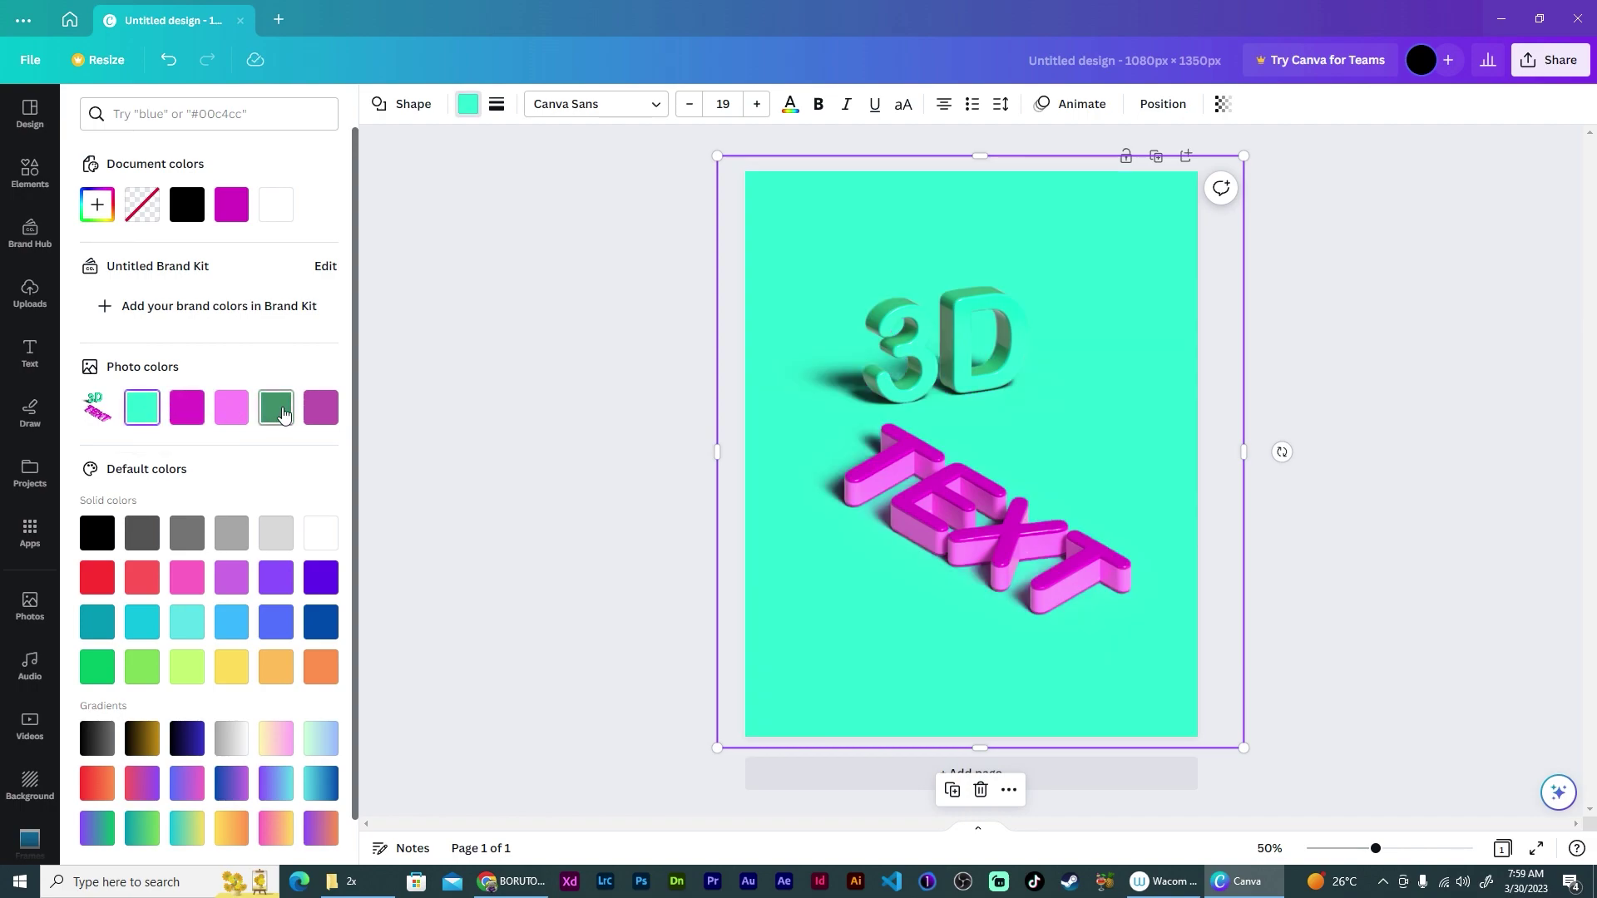
left_click(317, 747)
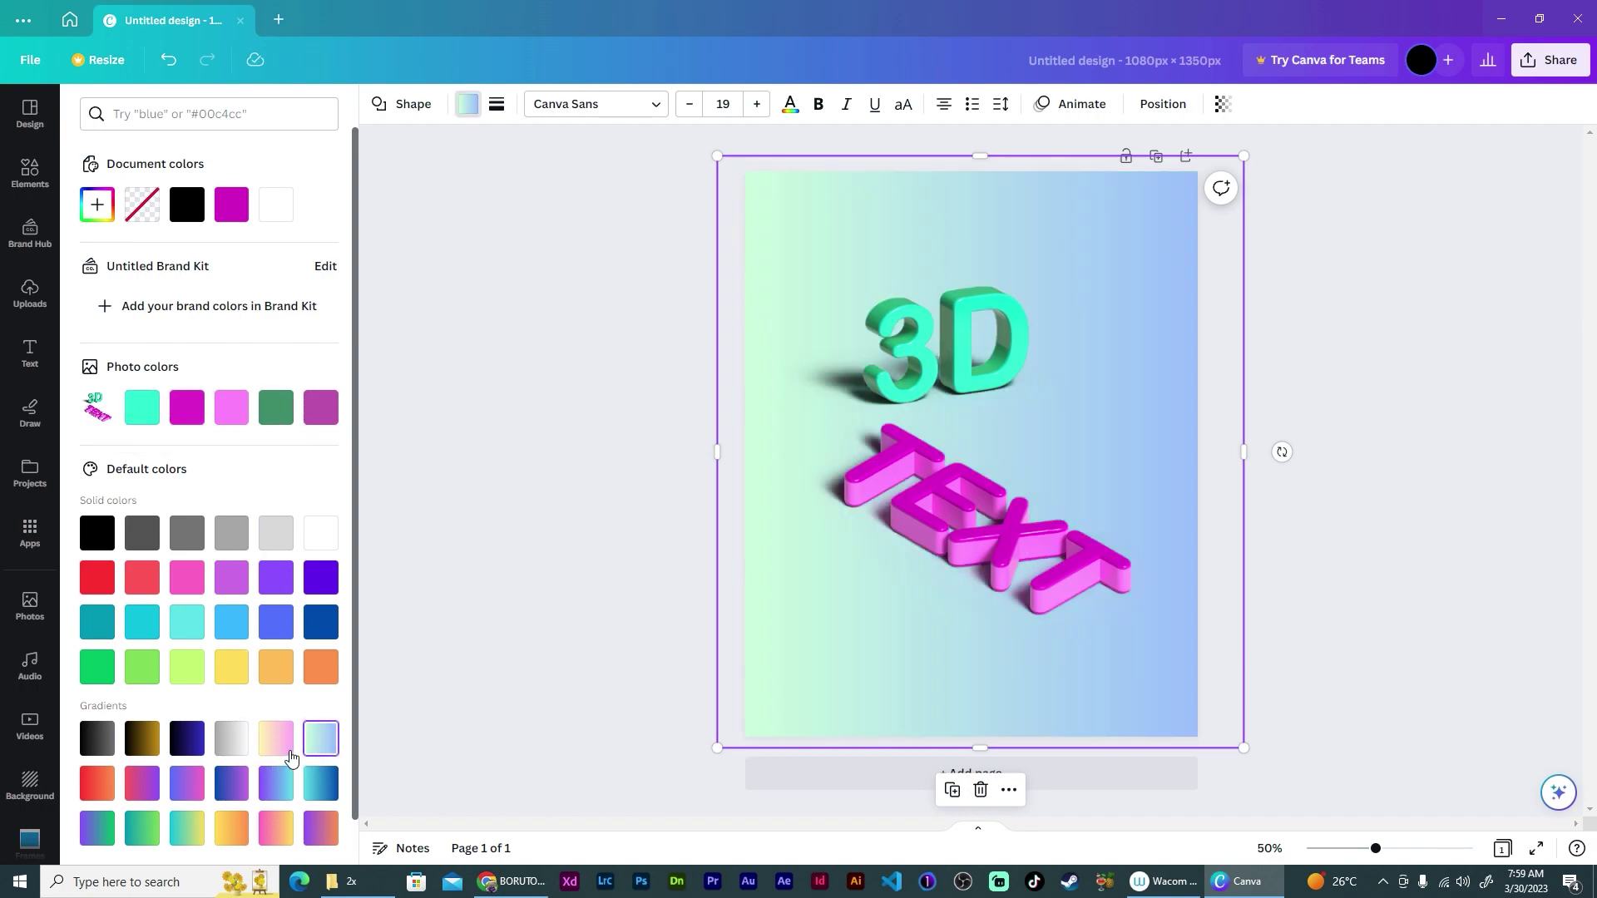
left_click(231, 784)
left_click(275, 785)
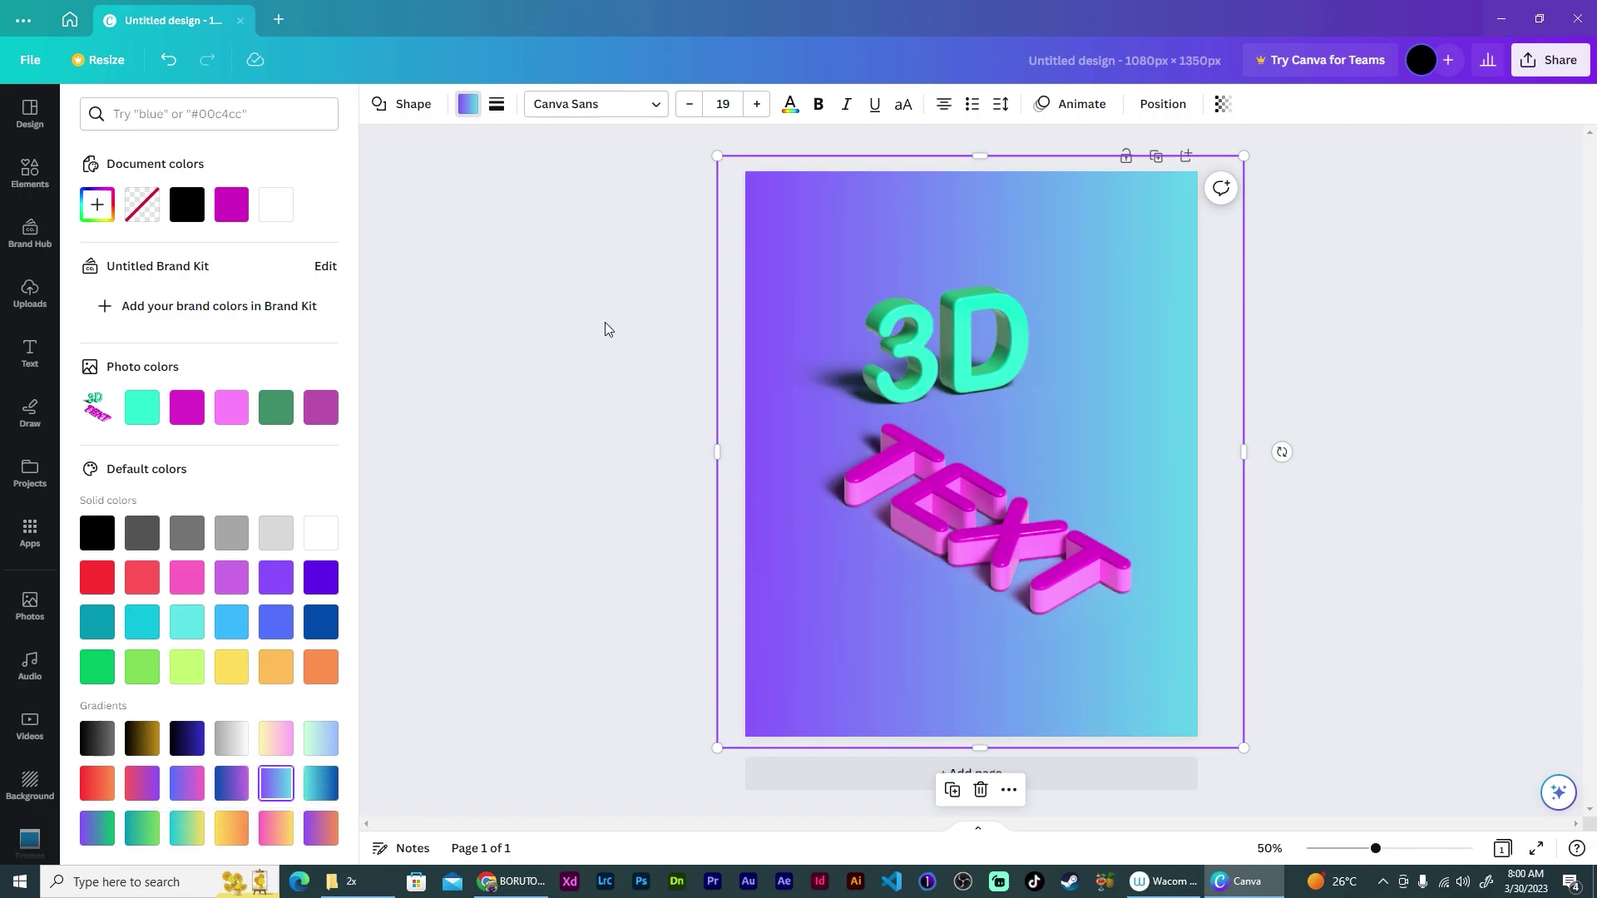
key("Escape")
key("Escape")
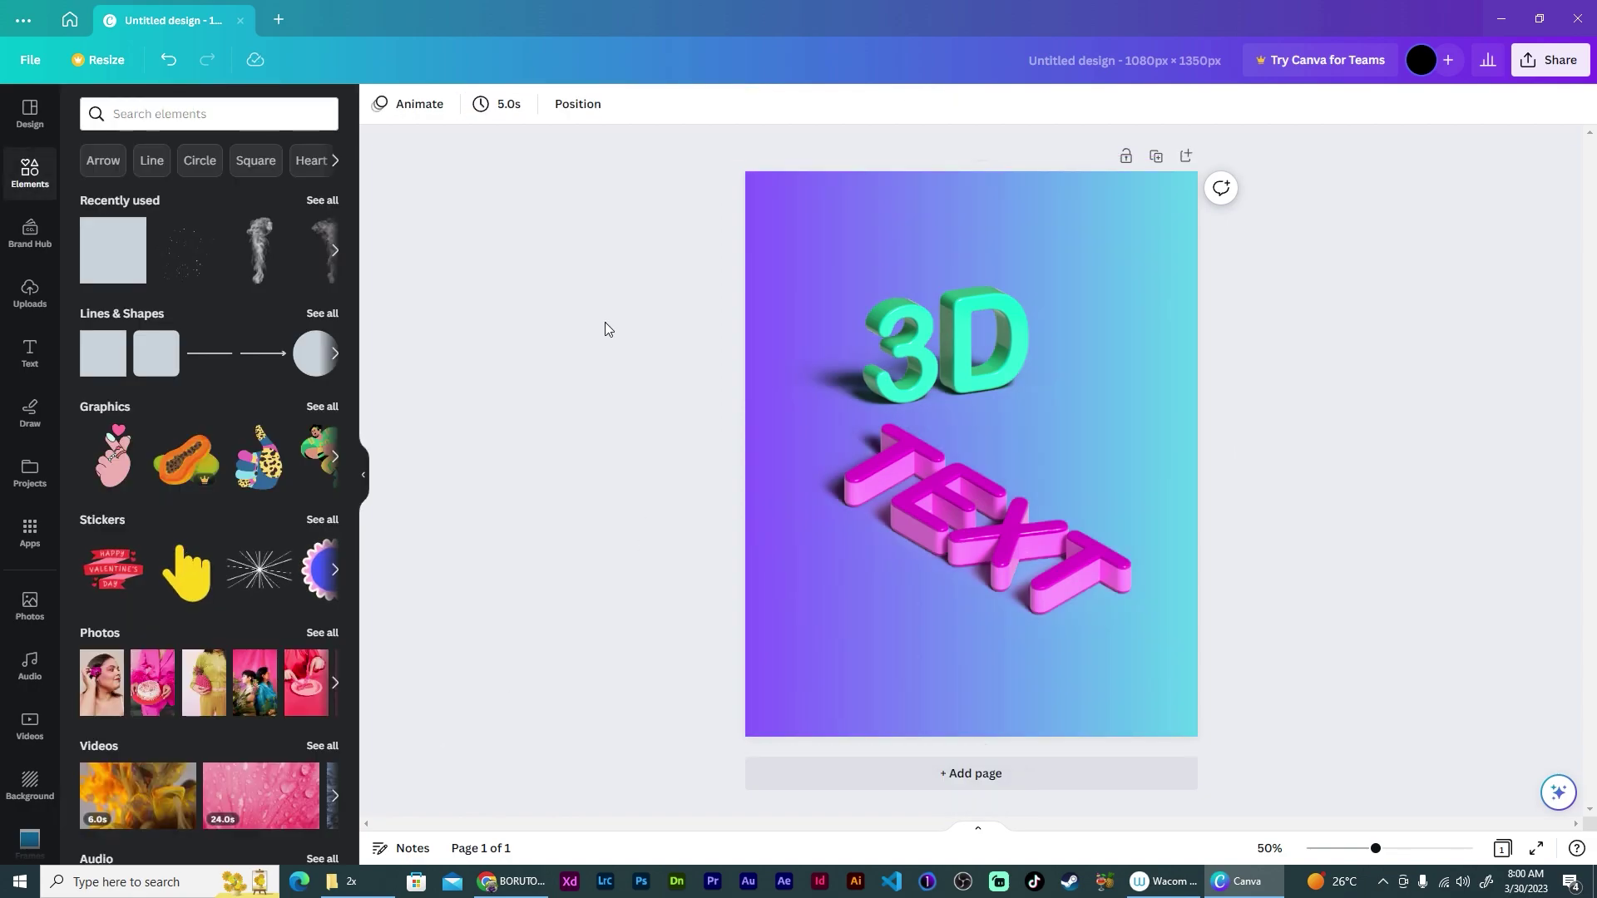